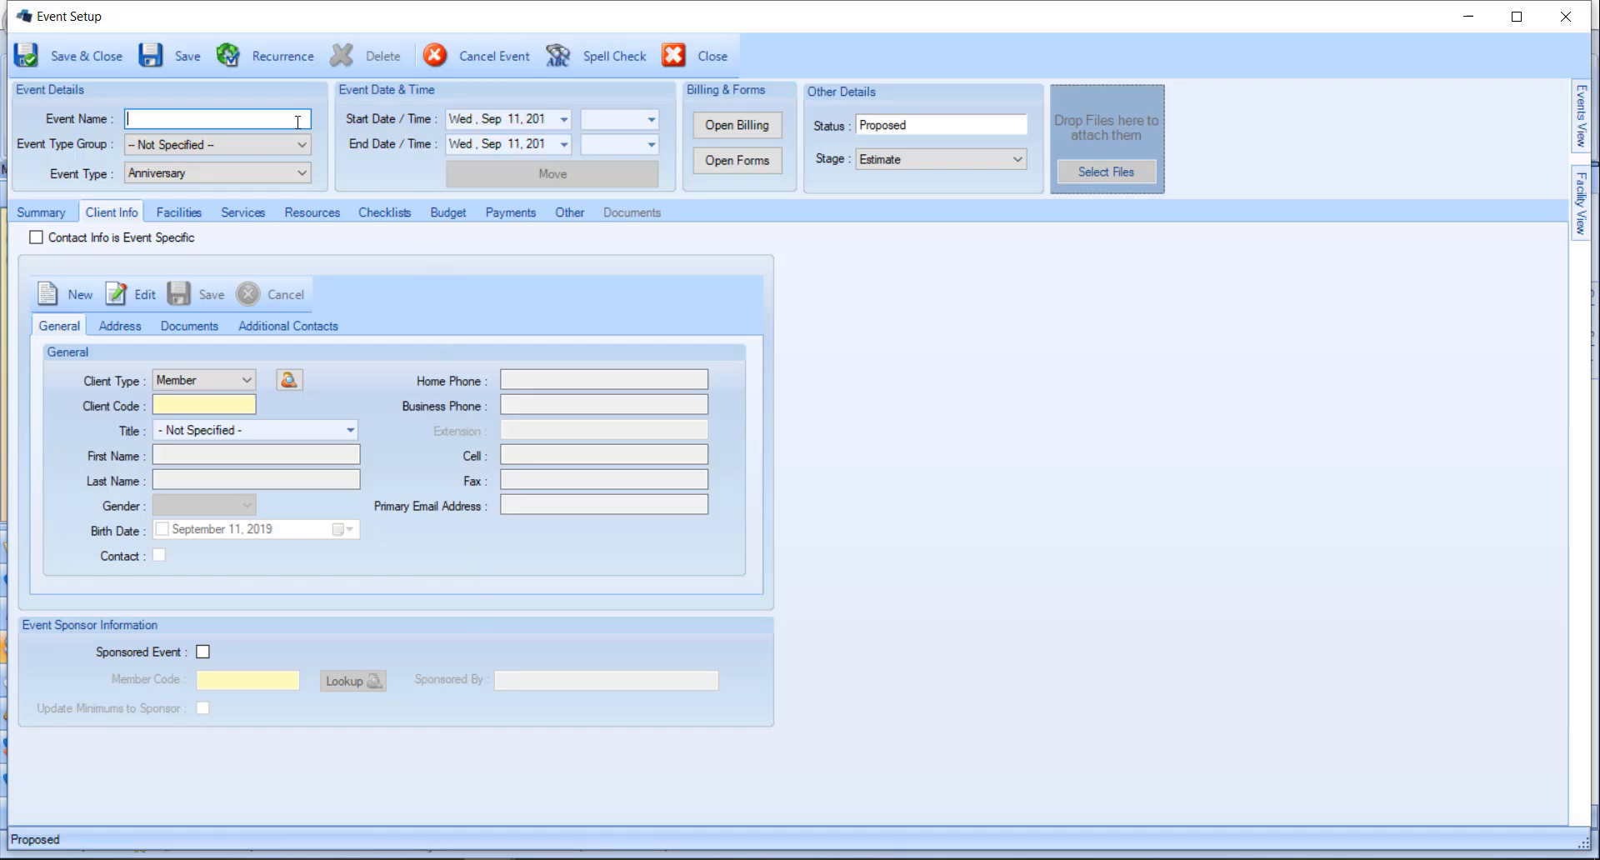
Name the event Sunday Brunch and classify it under the Club Events group with the Social Events type
text(Sunday Brunch)
click(284, 144)
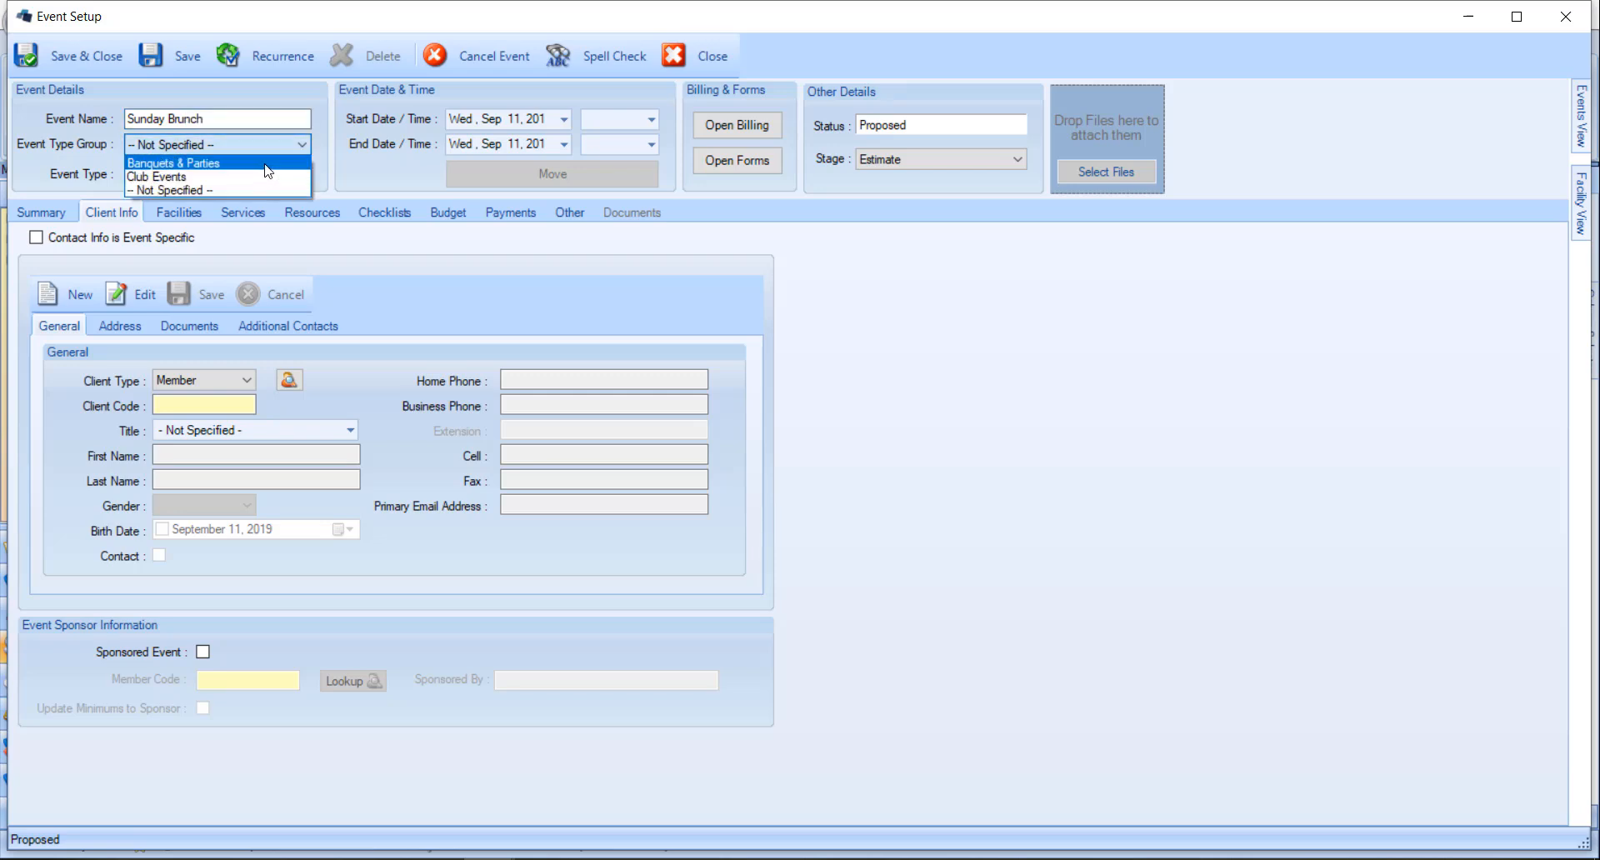
click(265, 176)
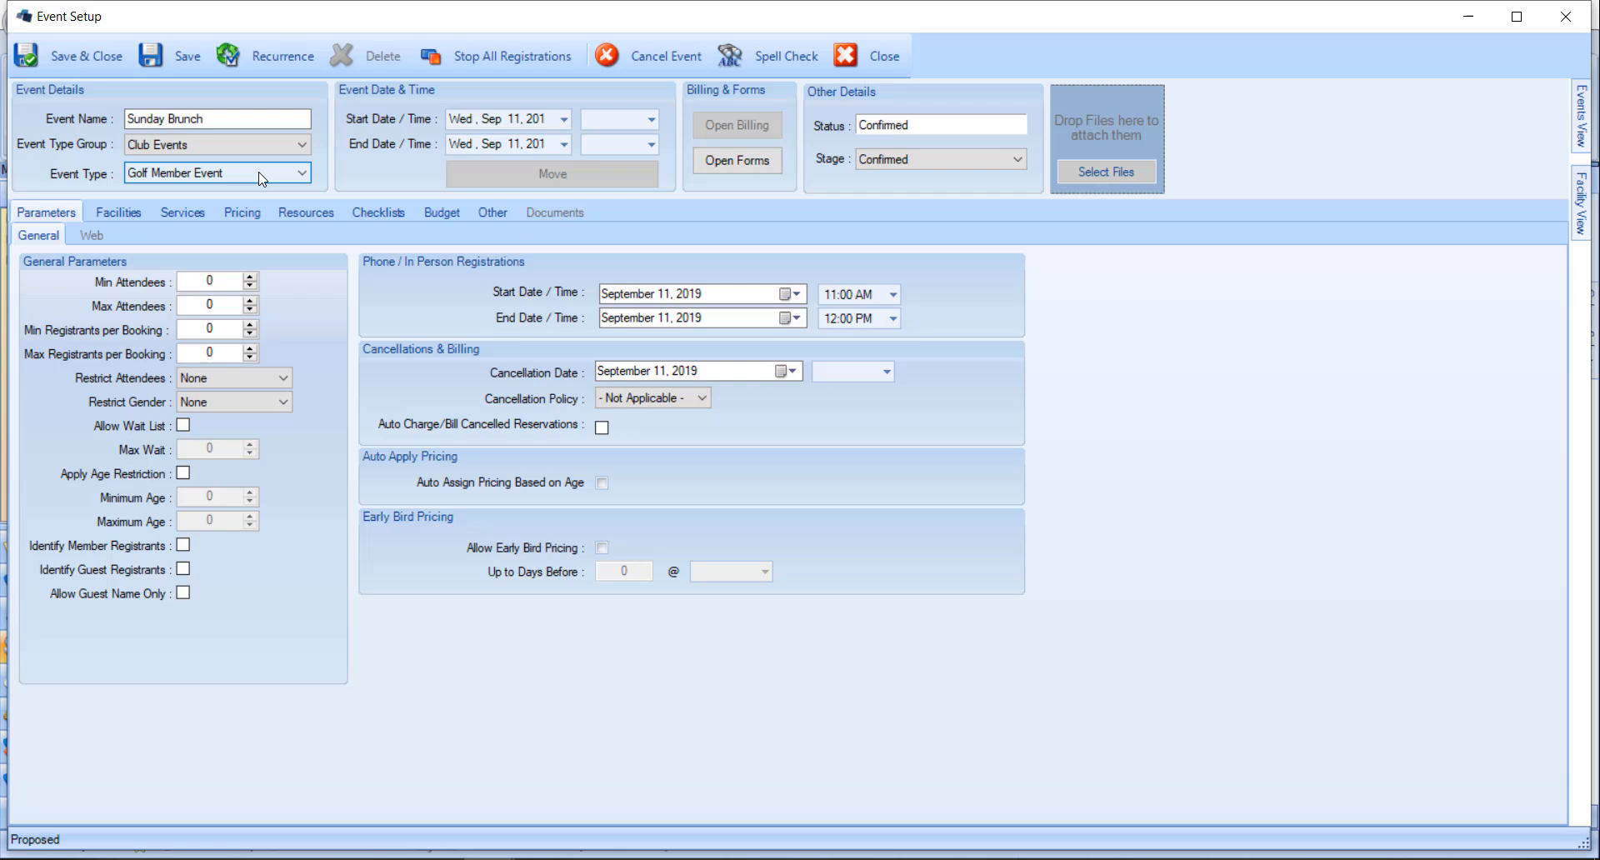
click(261, 176)
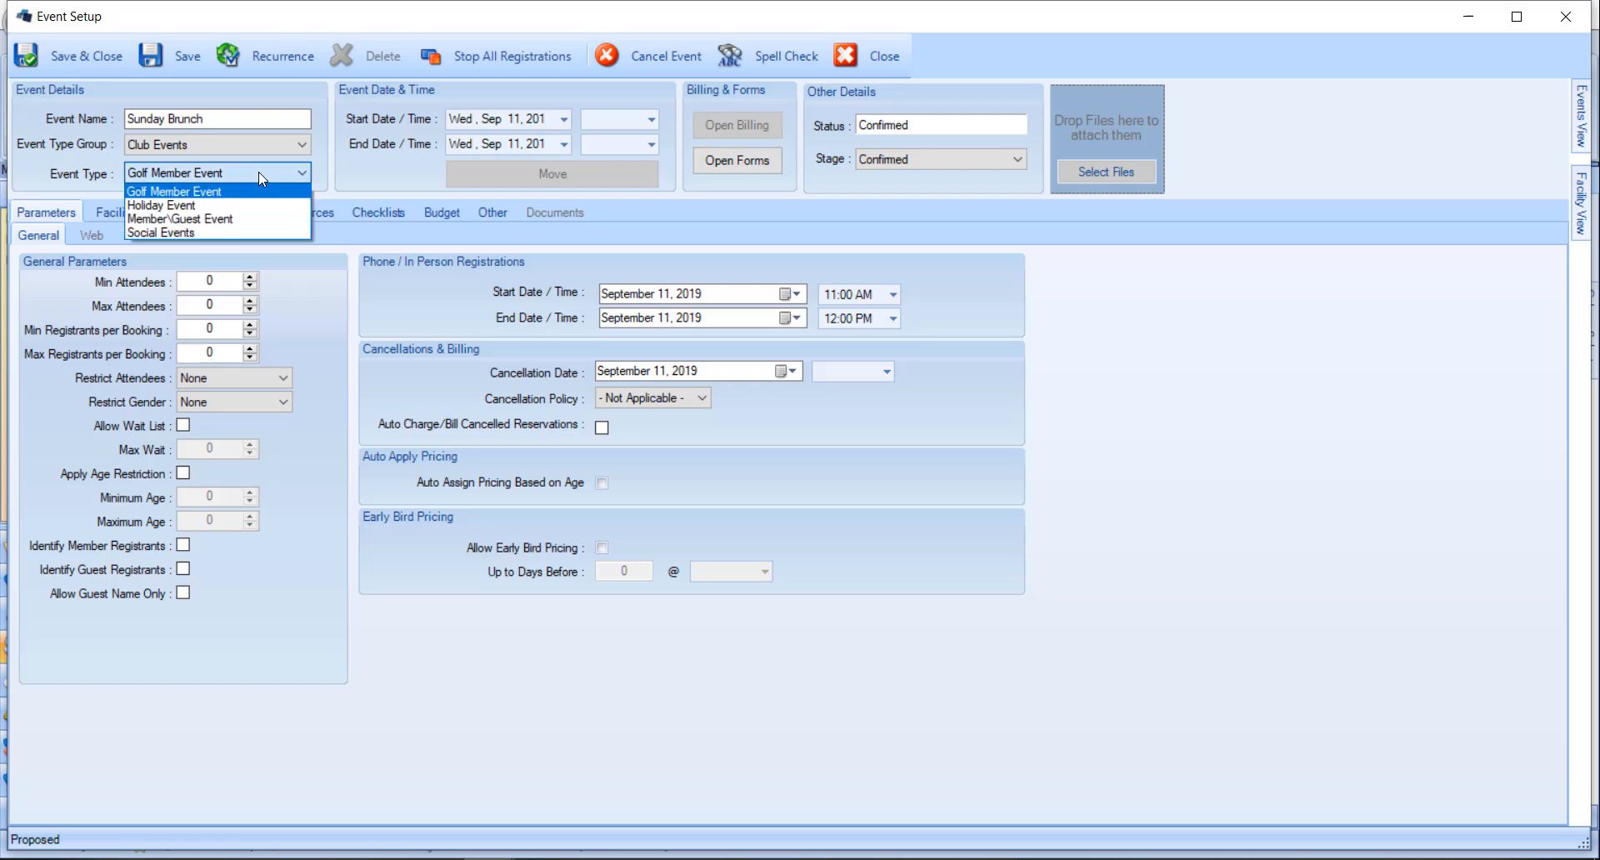
click(227, 231)
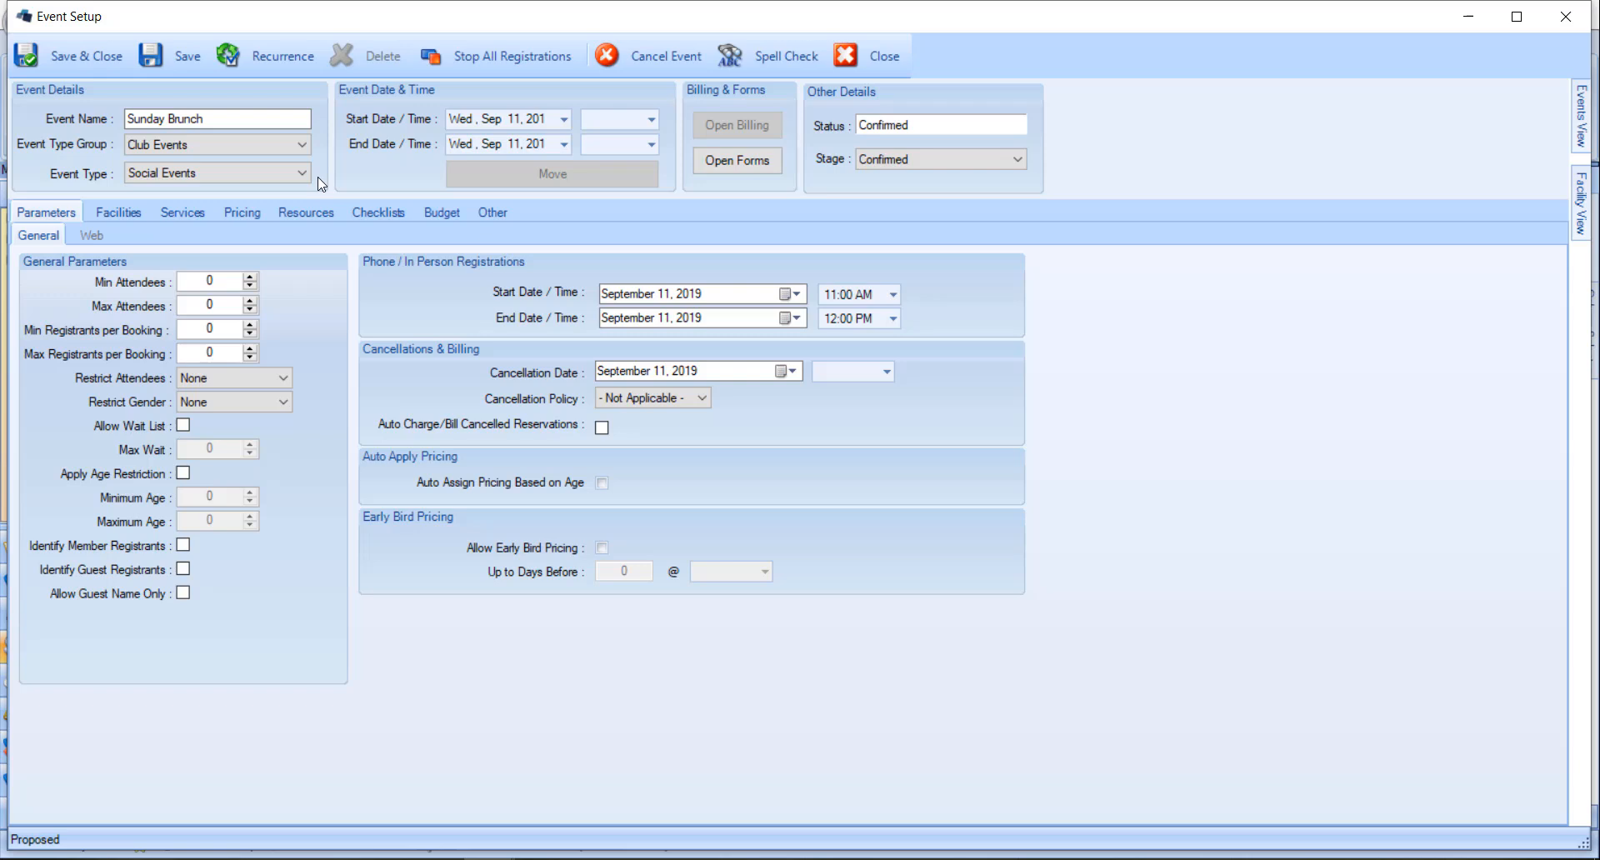
Set the event's start to Sunday, September 15, 2019 at 09:00 AM
click(569, 122)
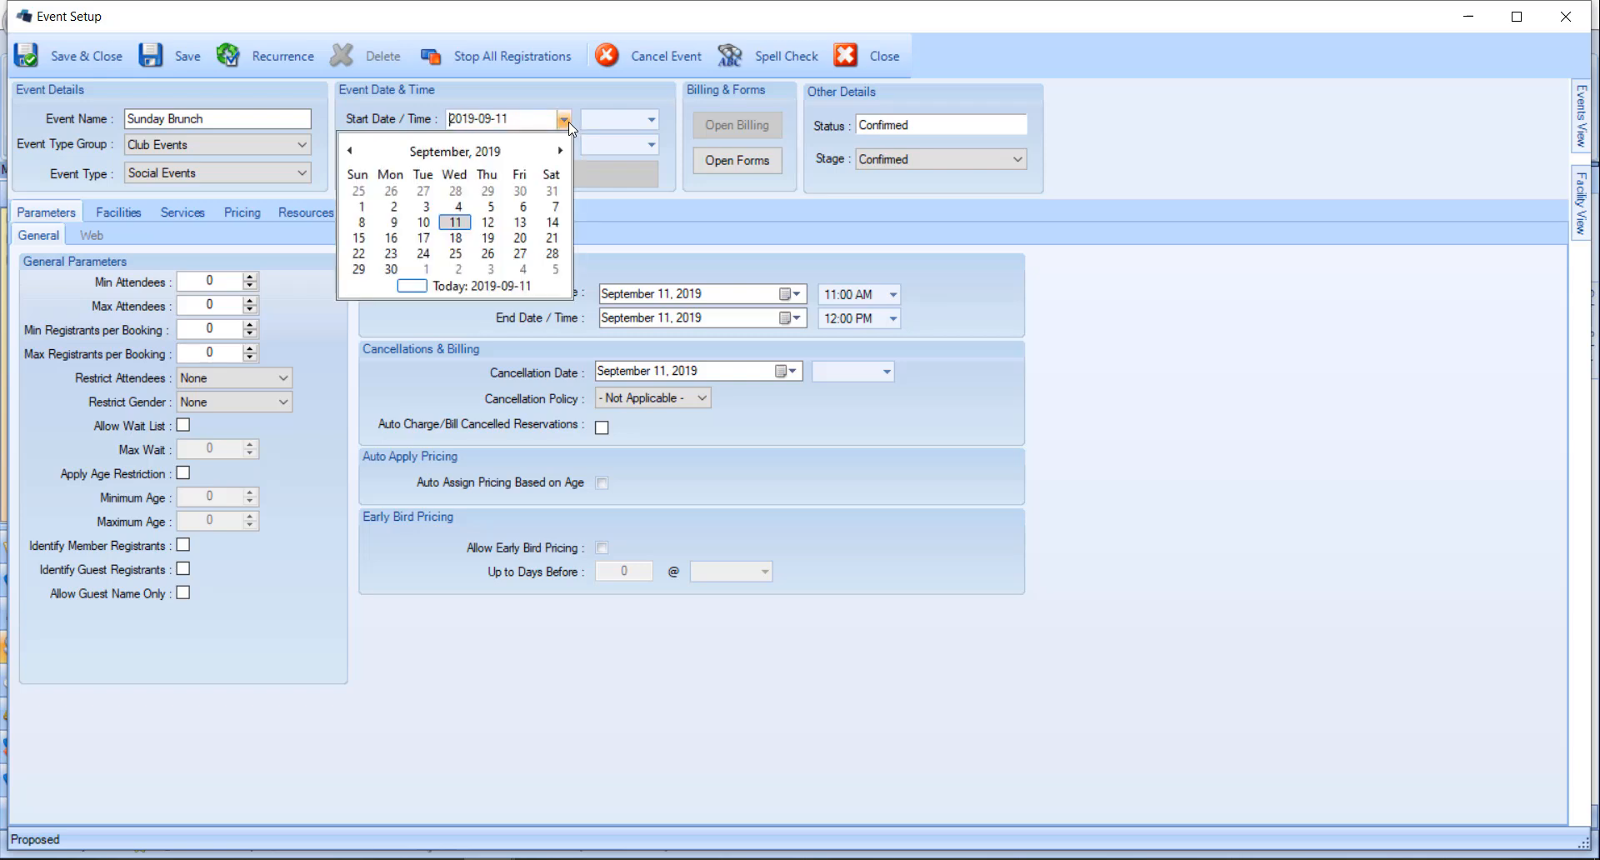
click(358, 238)
click(652, 120)
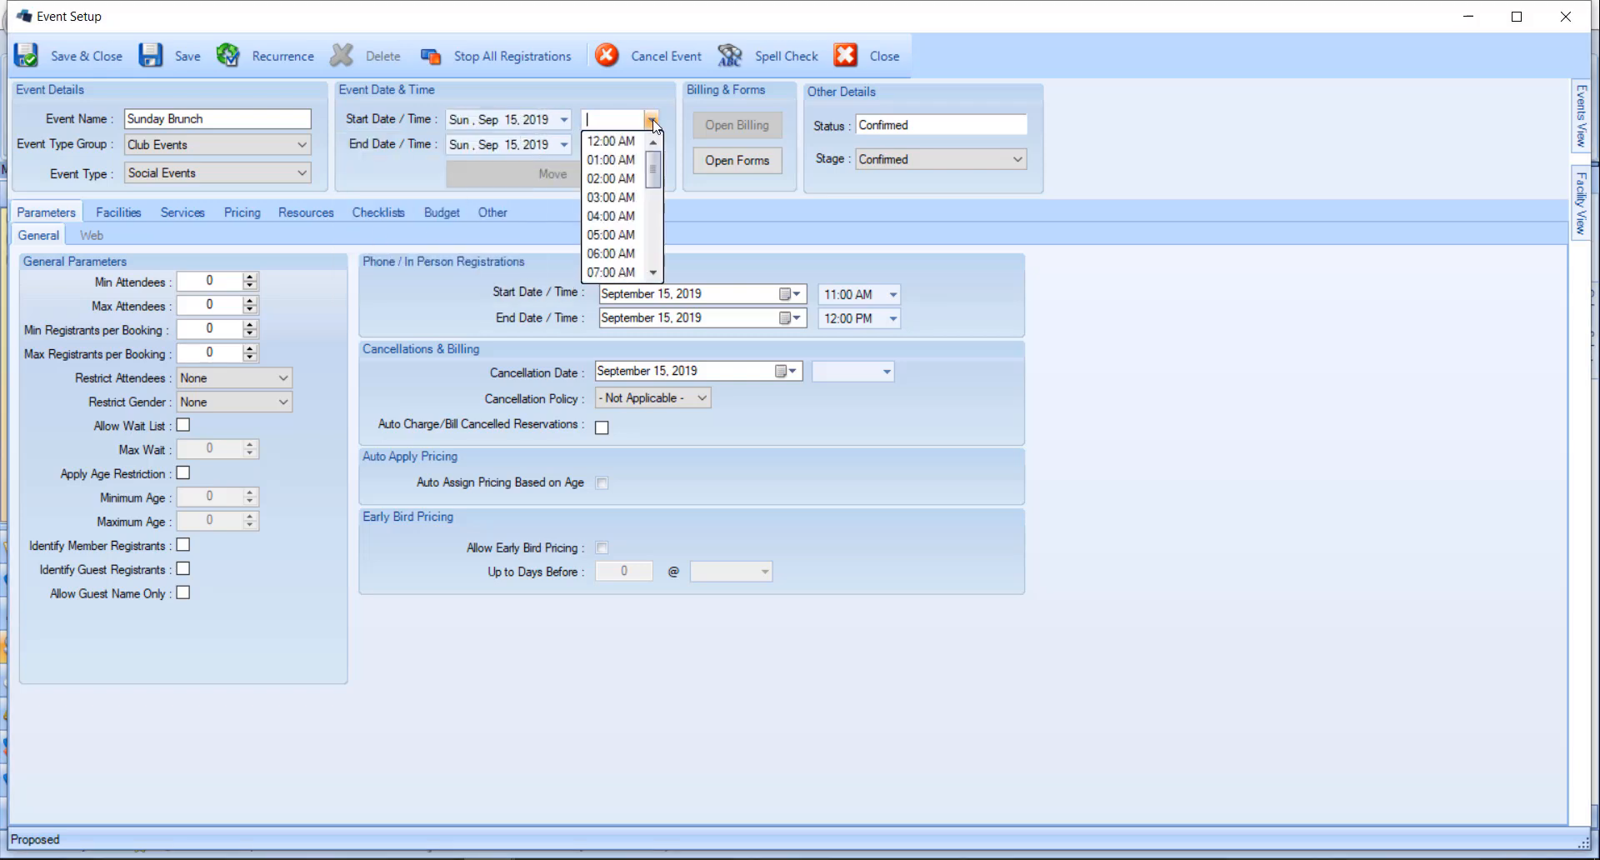
drag(653, 167, 654, 177)
click(613, 254)
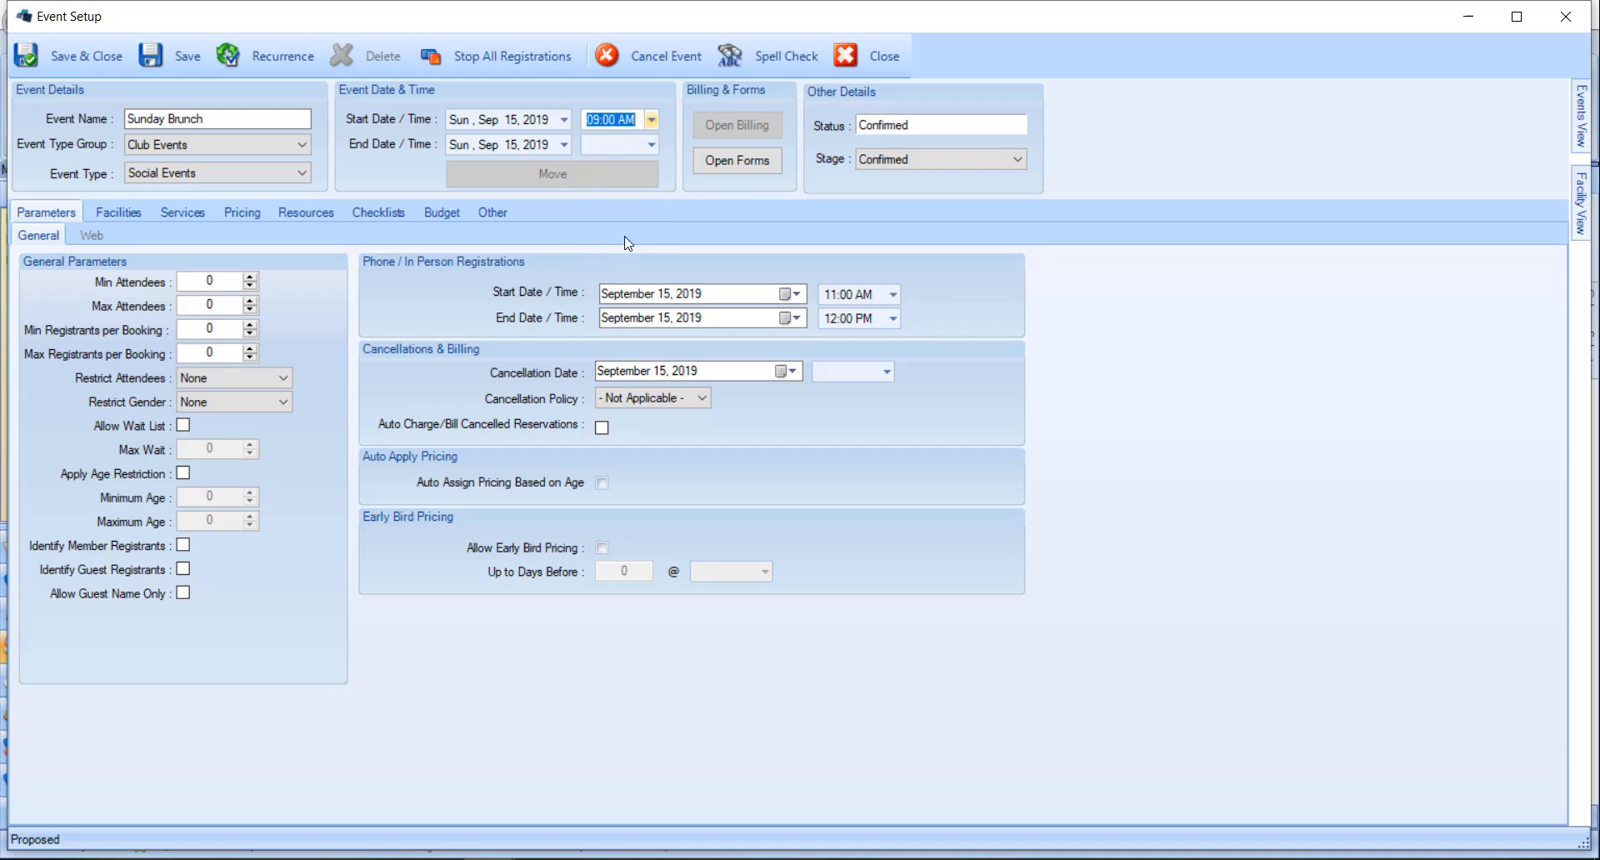
Set the event's end time to 12:00 PM
click(651, 145)
drag(654, 167, 658, 214)
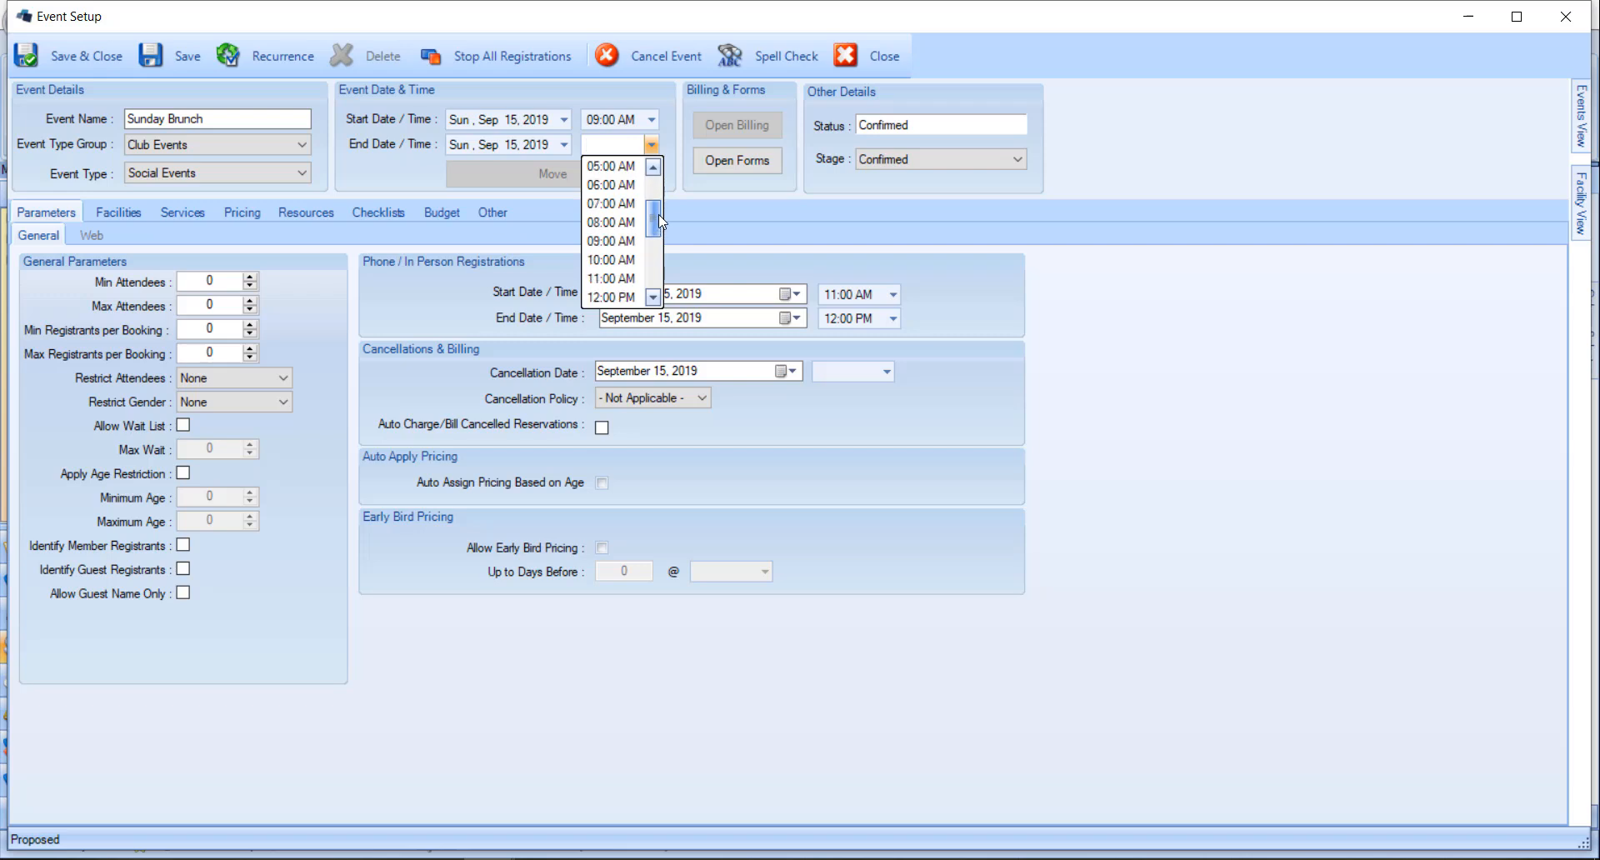
key(Down)
key(Down)
key(Down)
key(Return)
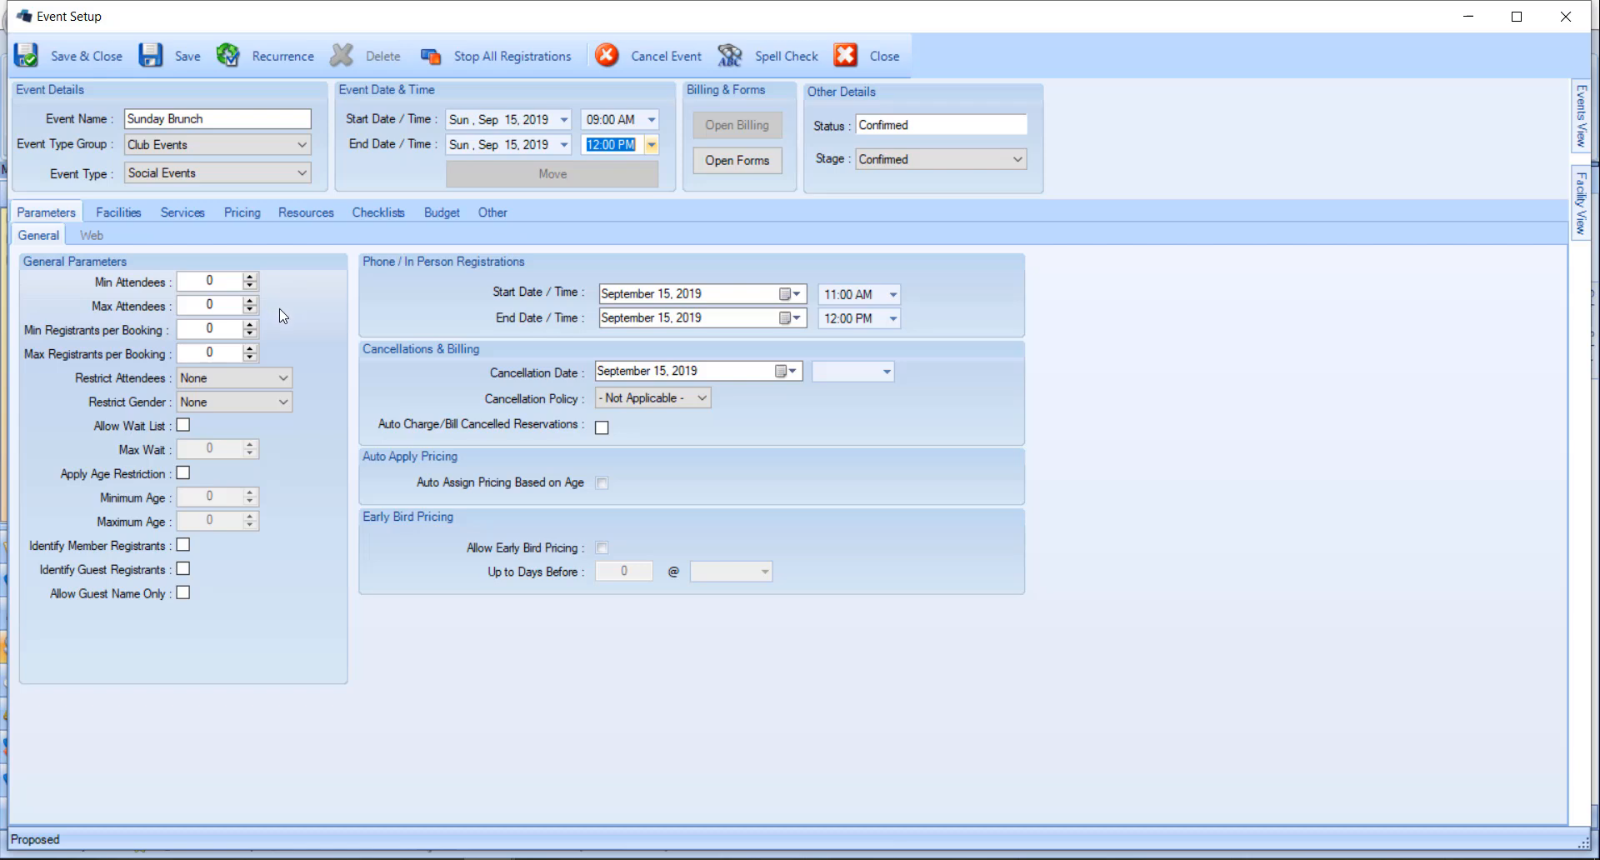
Review the available options for restricting attendees and restricting gender in the general parameters
click(287, 375)
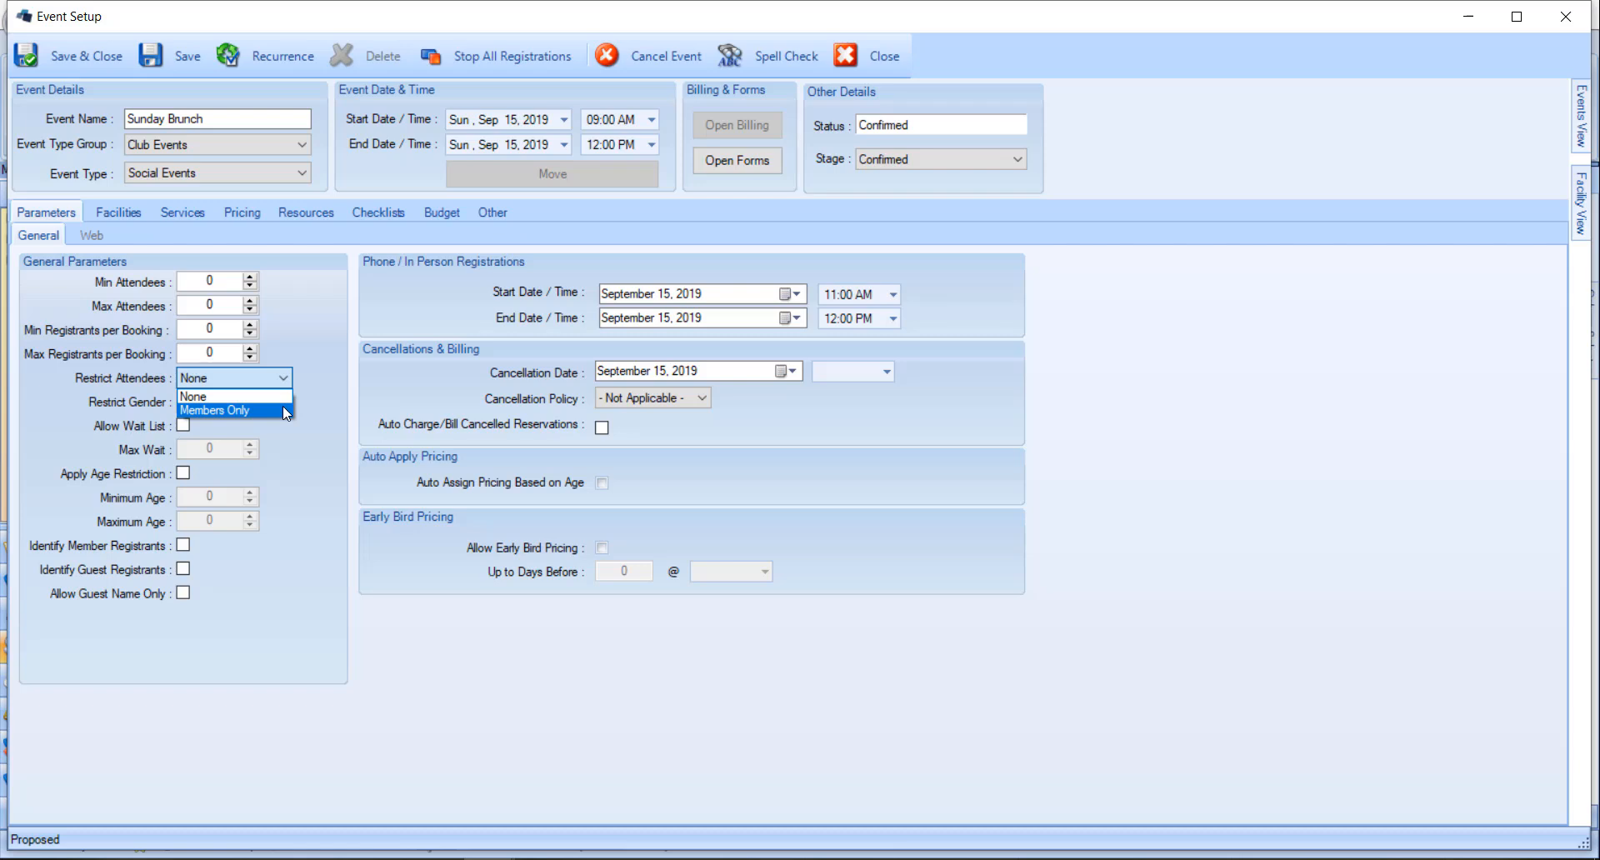
click(315, 407)
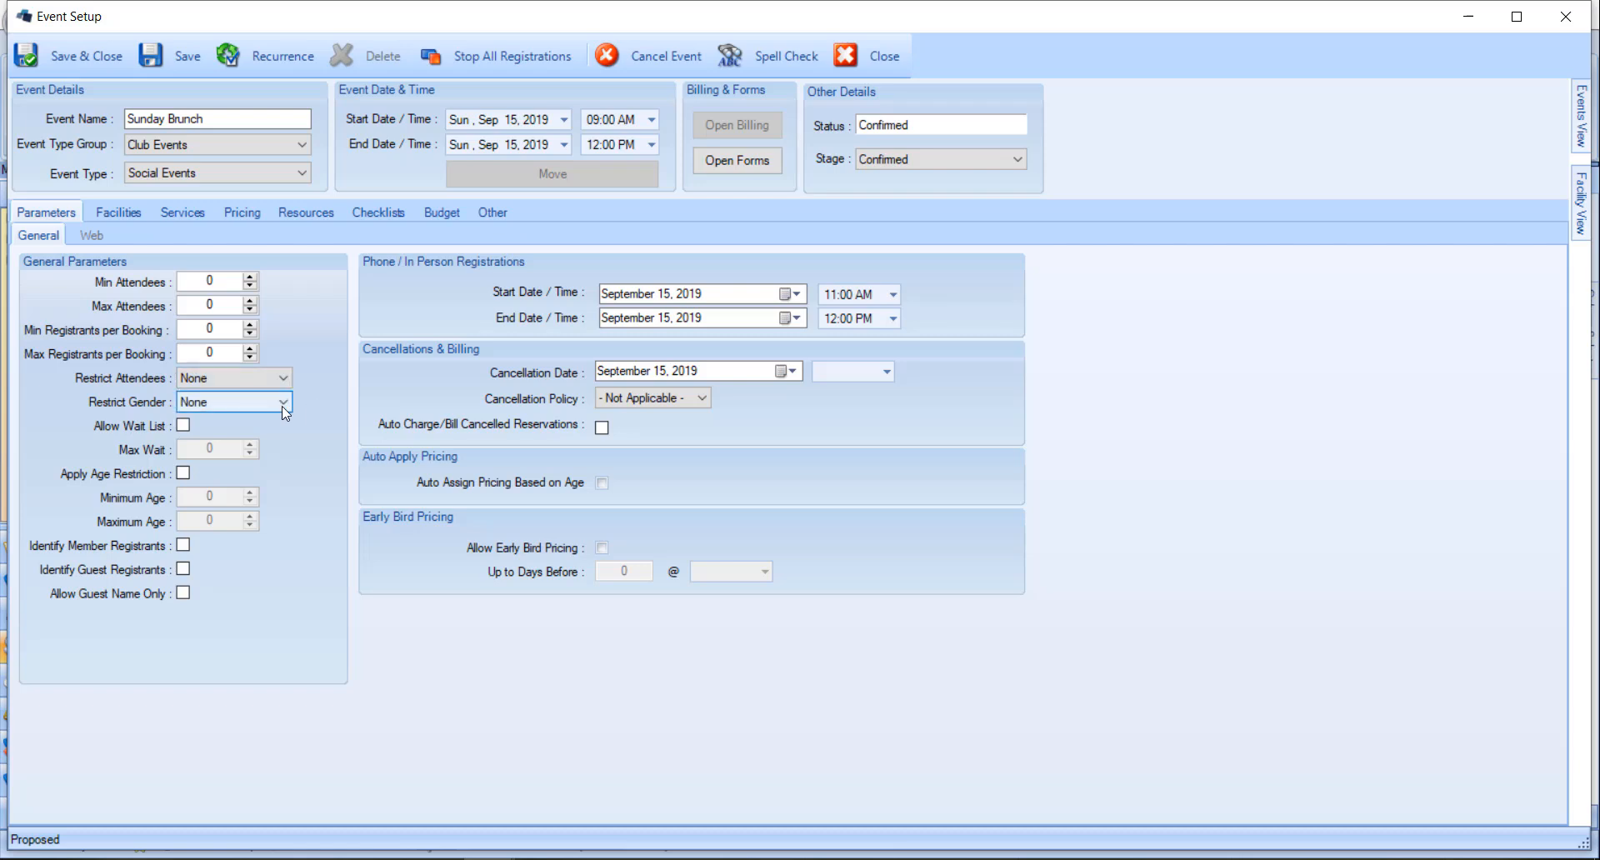
click(283, 403)
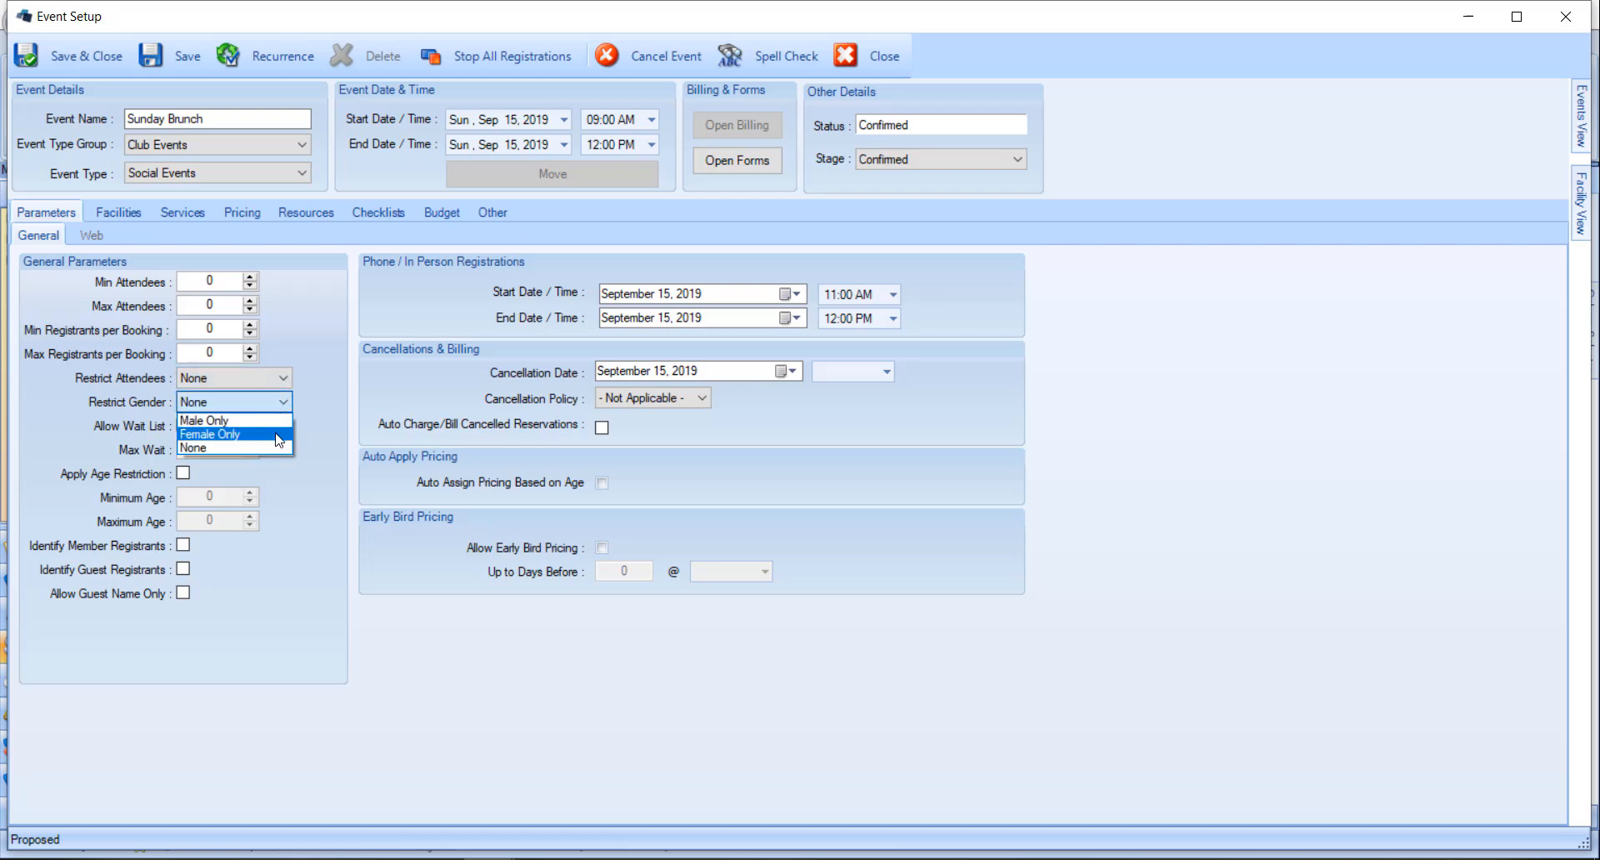
click(301, 429)
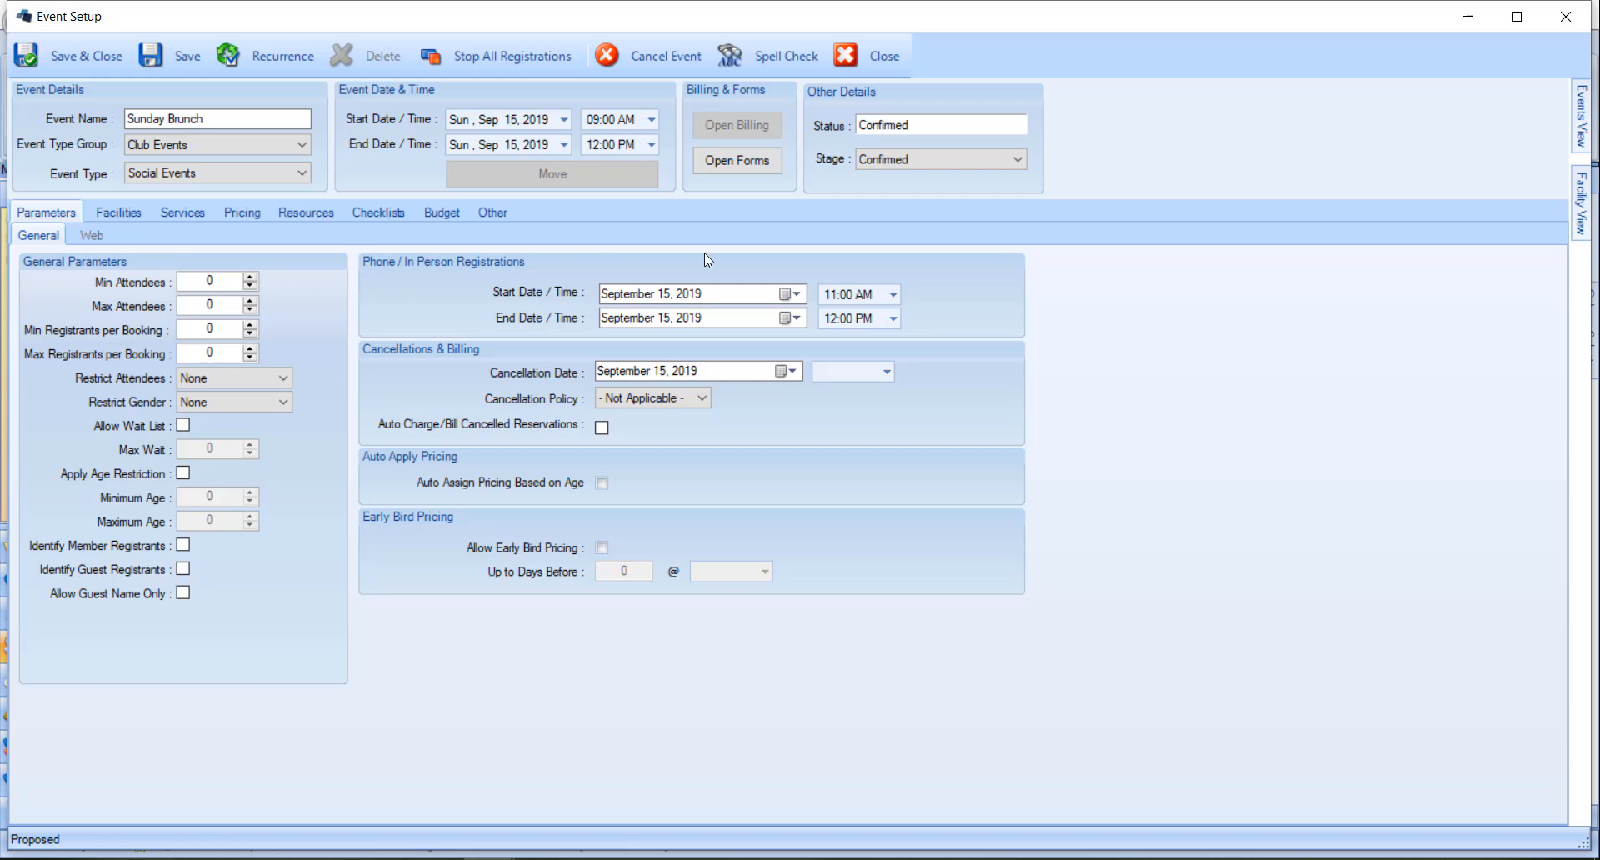
Set phone and in-person registrations to start on September 11, 2019 and end on September 14, 2019 at 12:00 AM
click(801, 297)
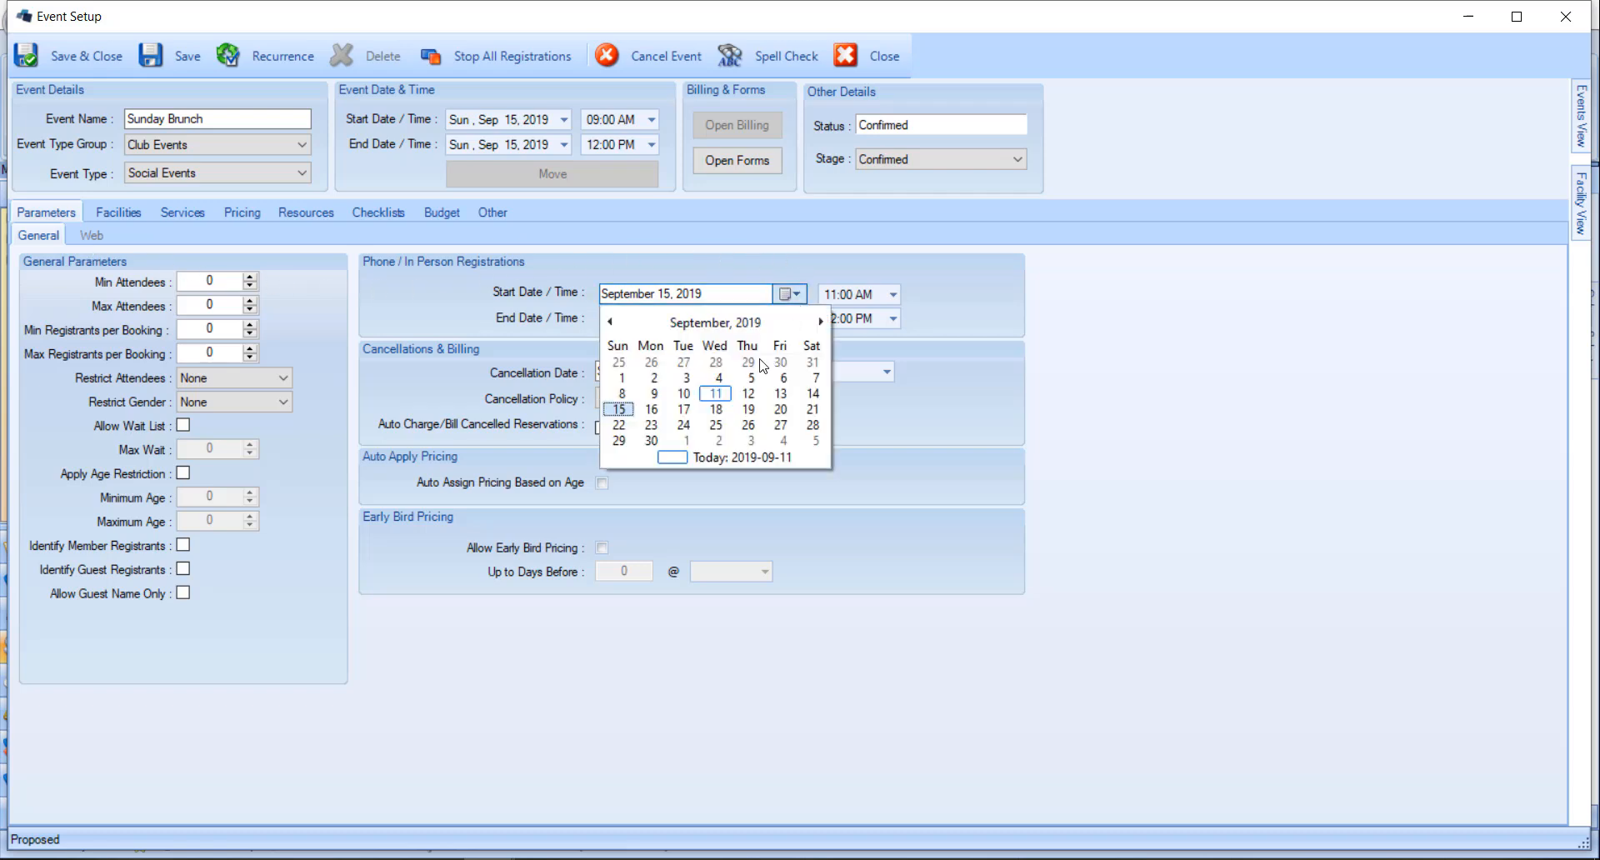
click(722, 396)
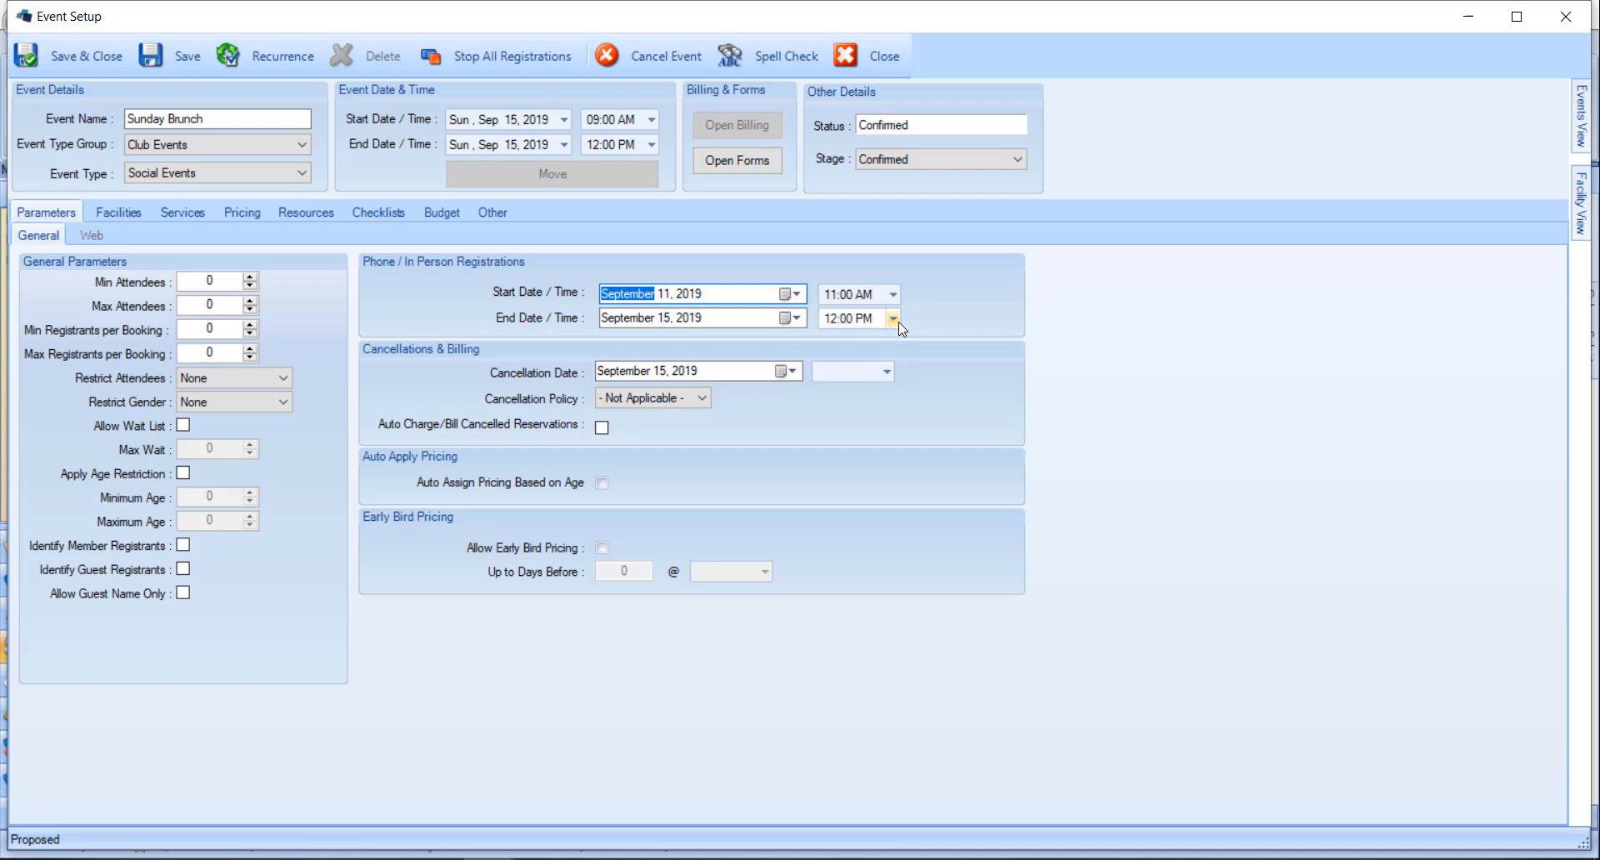
click(796, 317)
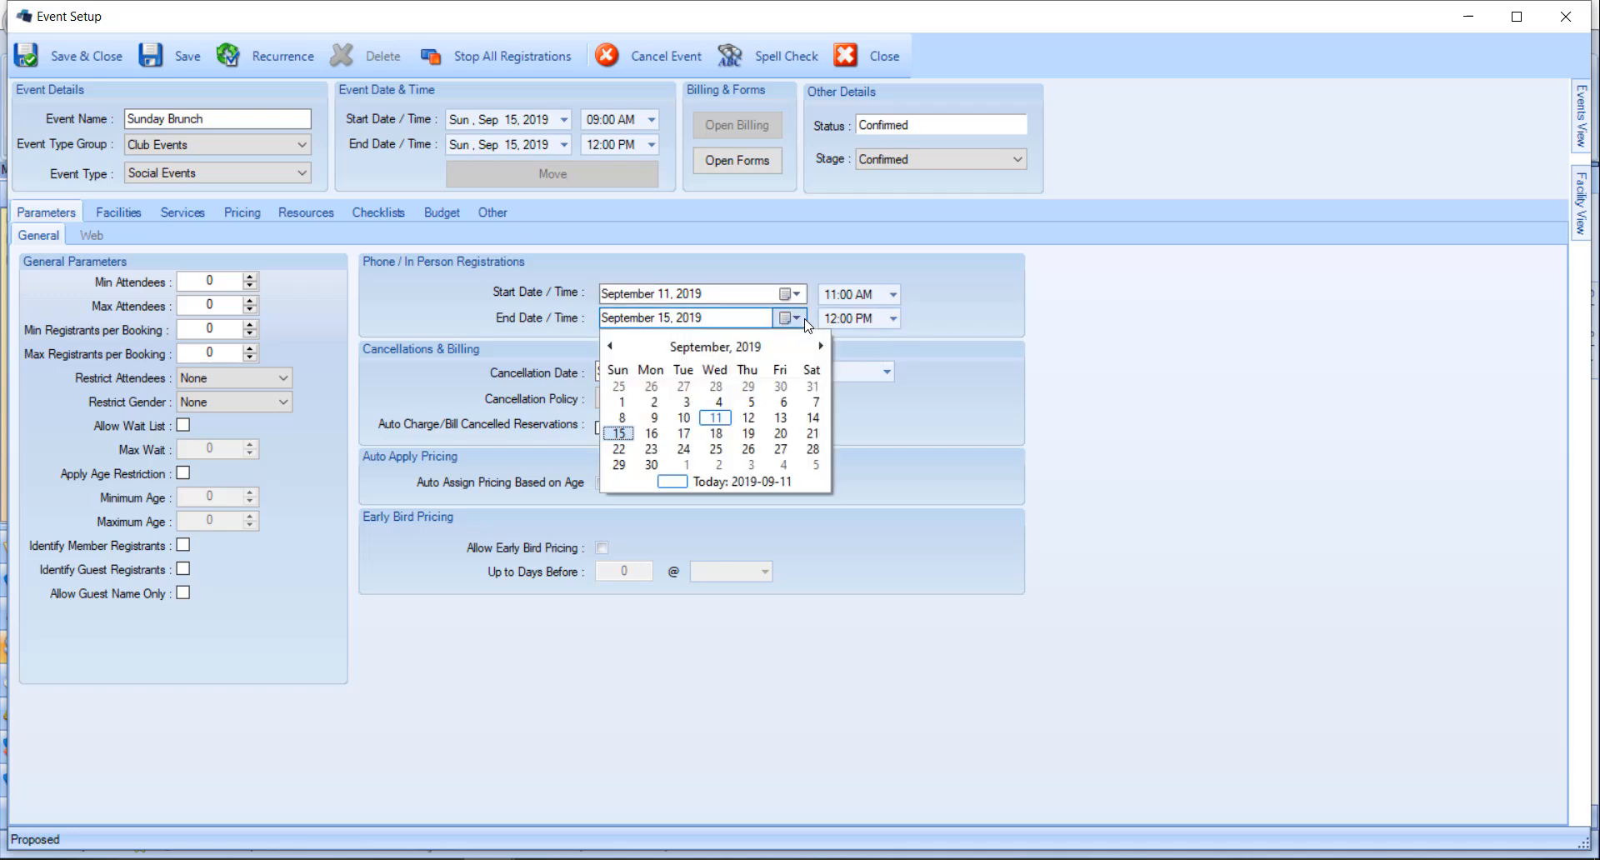
click(813, 417)
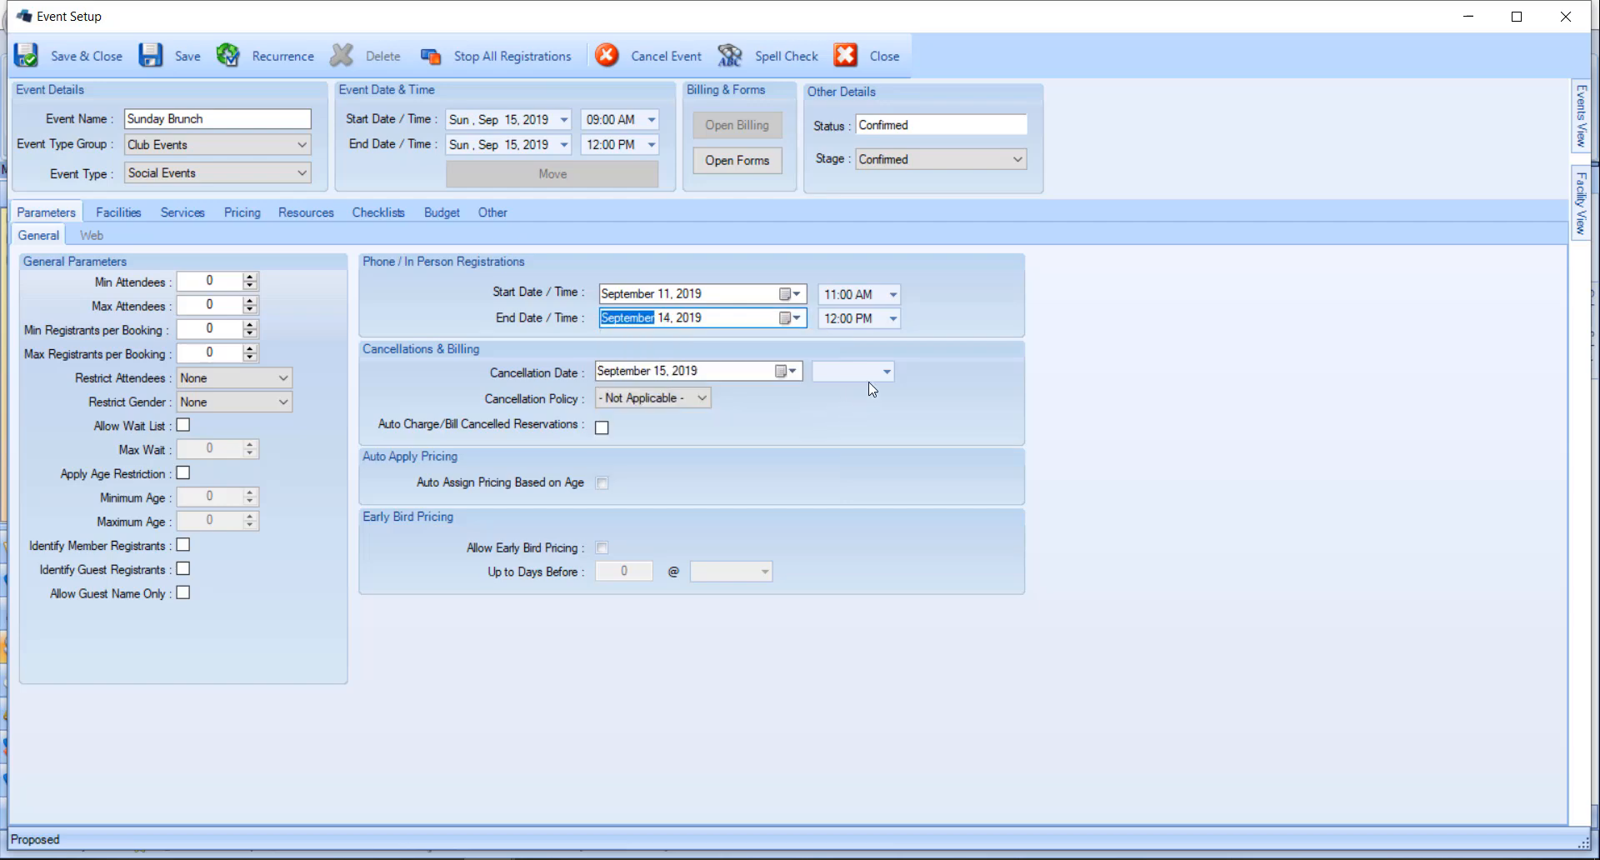
click(891, 320)
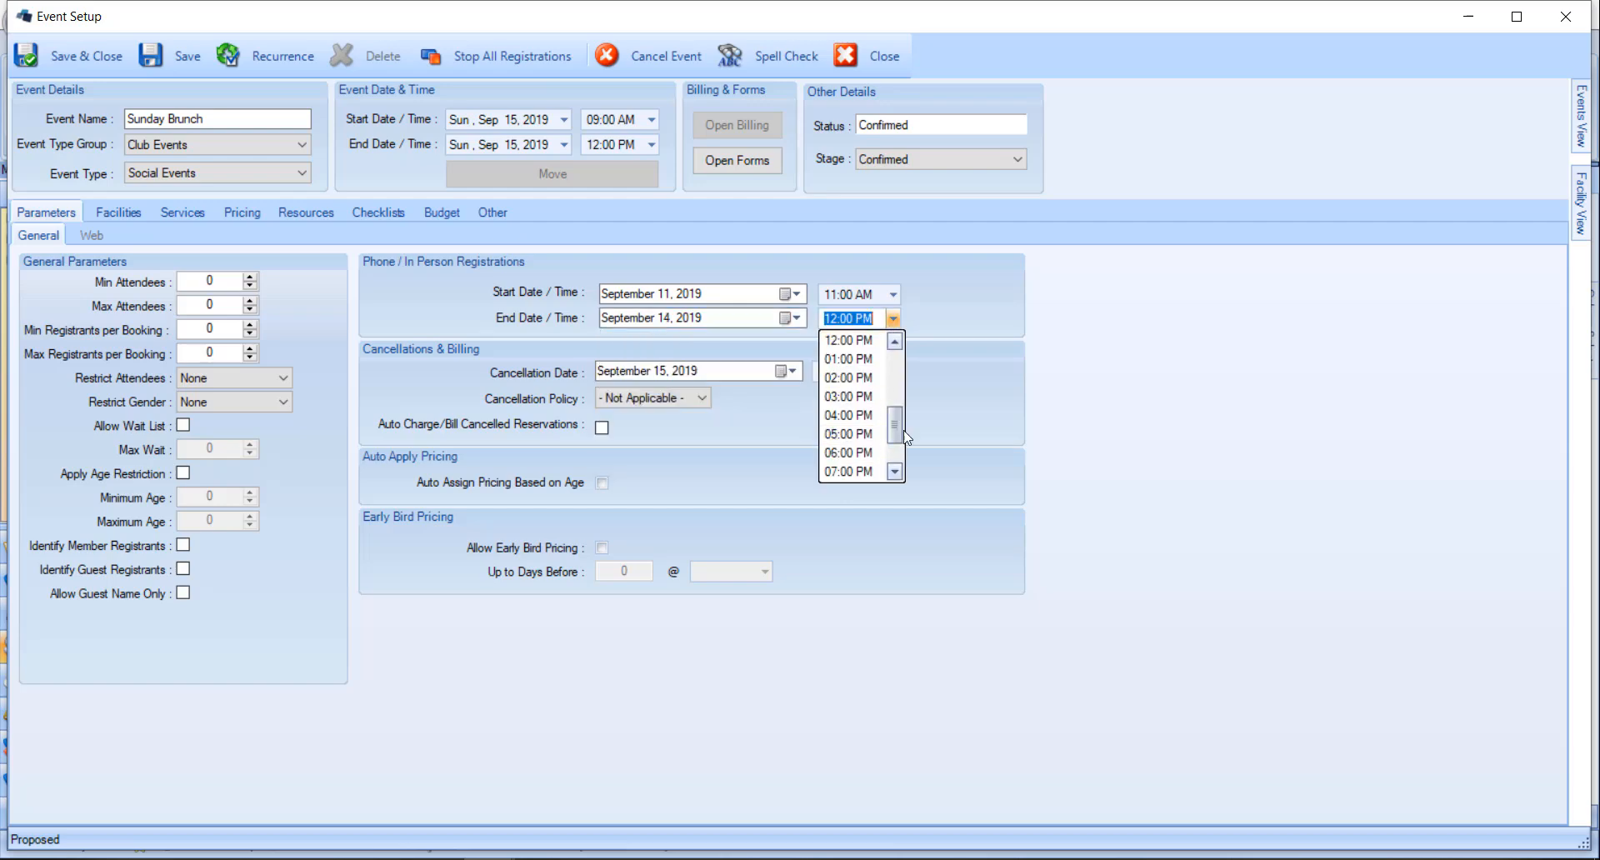
drag(895, 408, 896, 354)
click(872, 340)
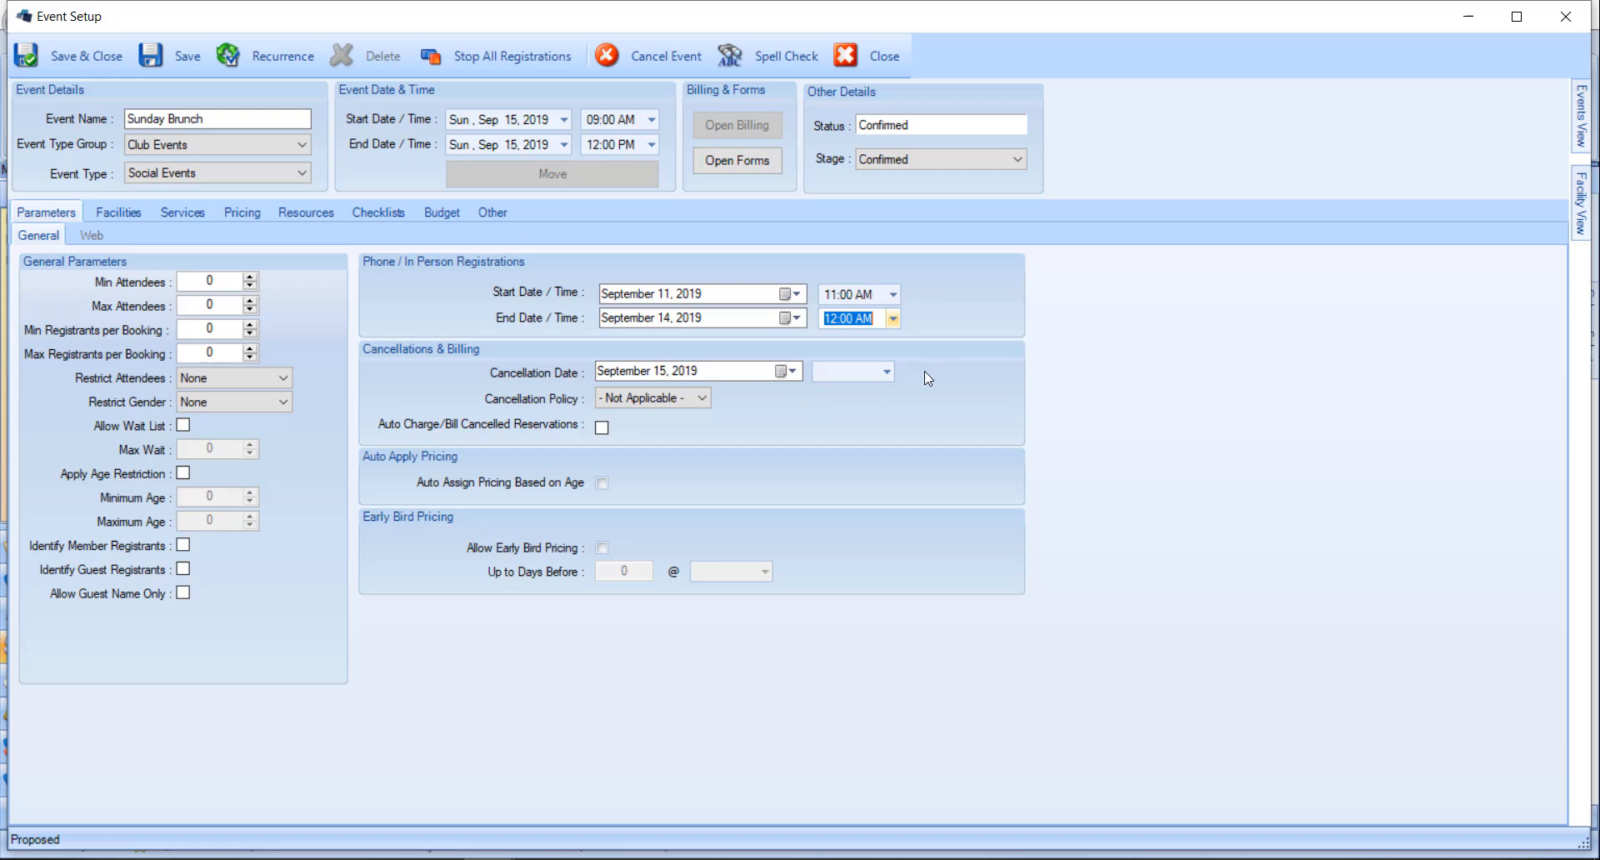
Set the cancellation deadline to September 14, 2019 at 12:00 AM
click(793, 372)
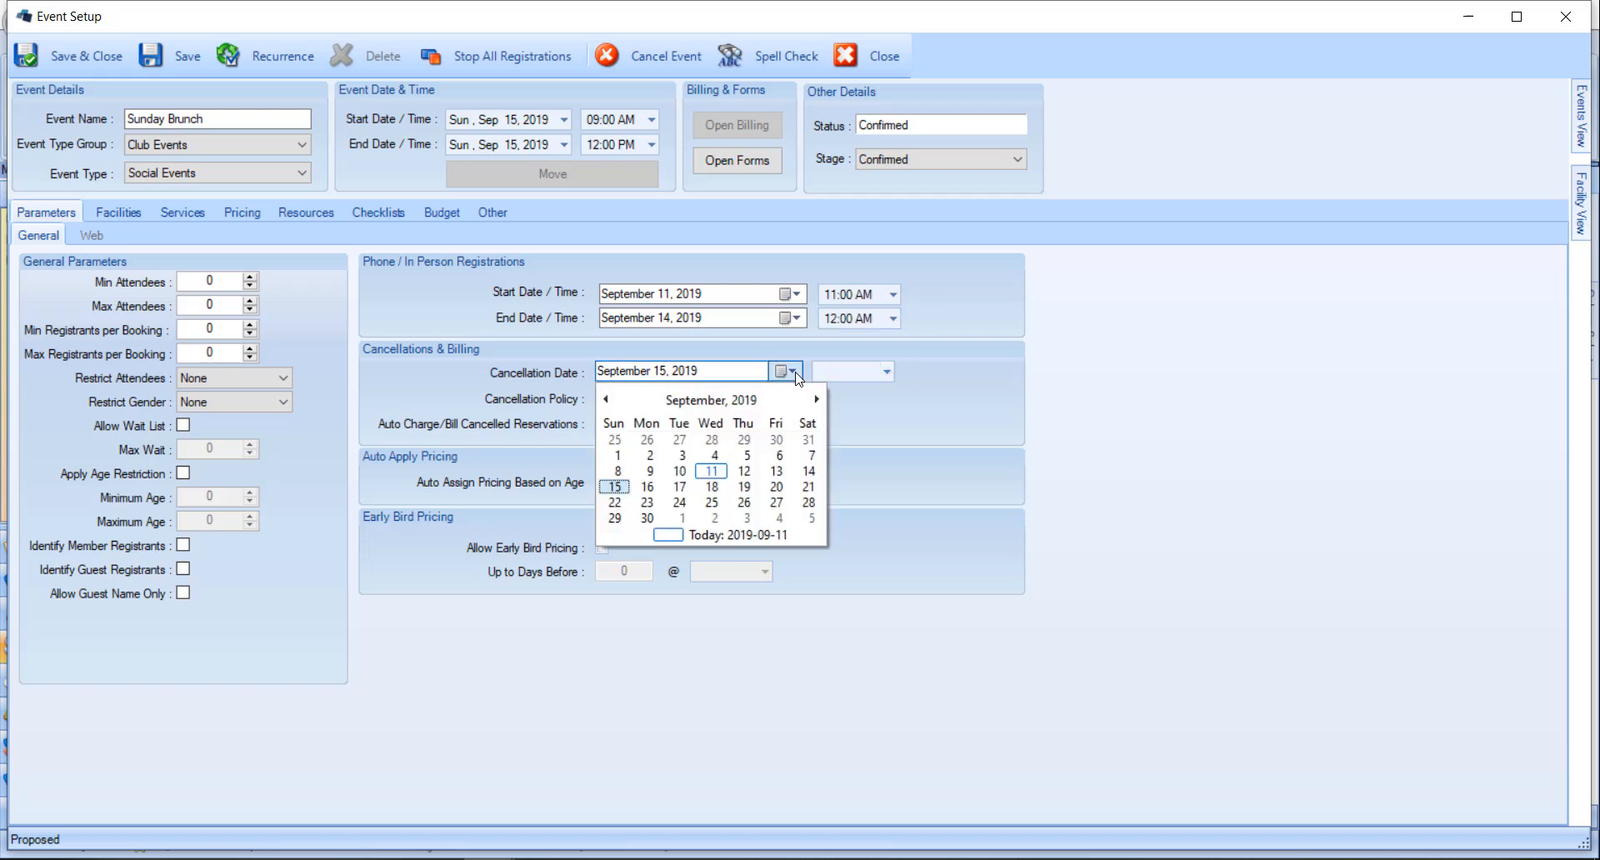
click(813, 472)
click(886, 372)
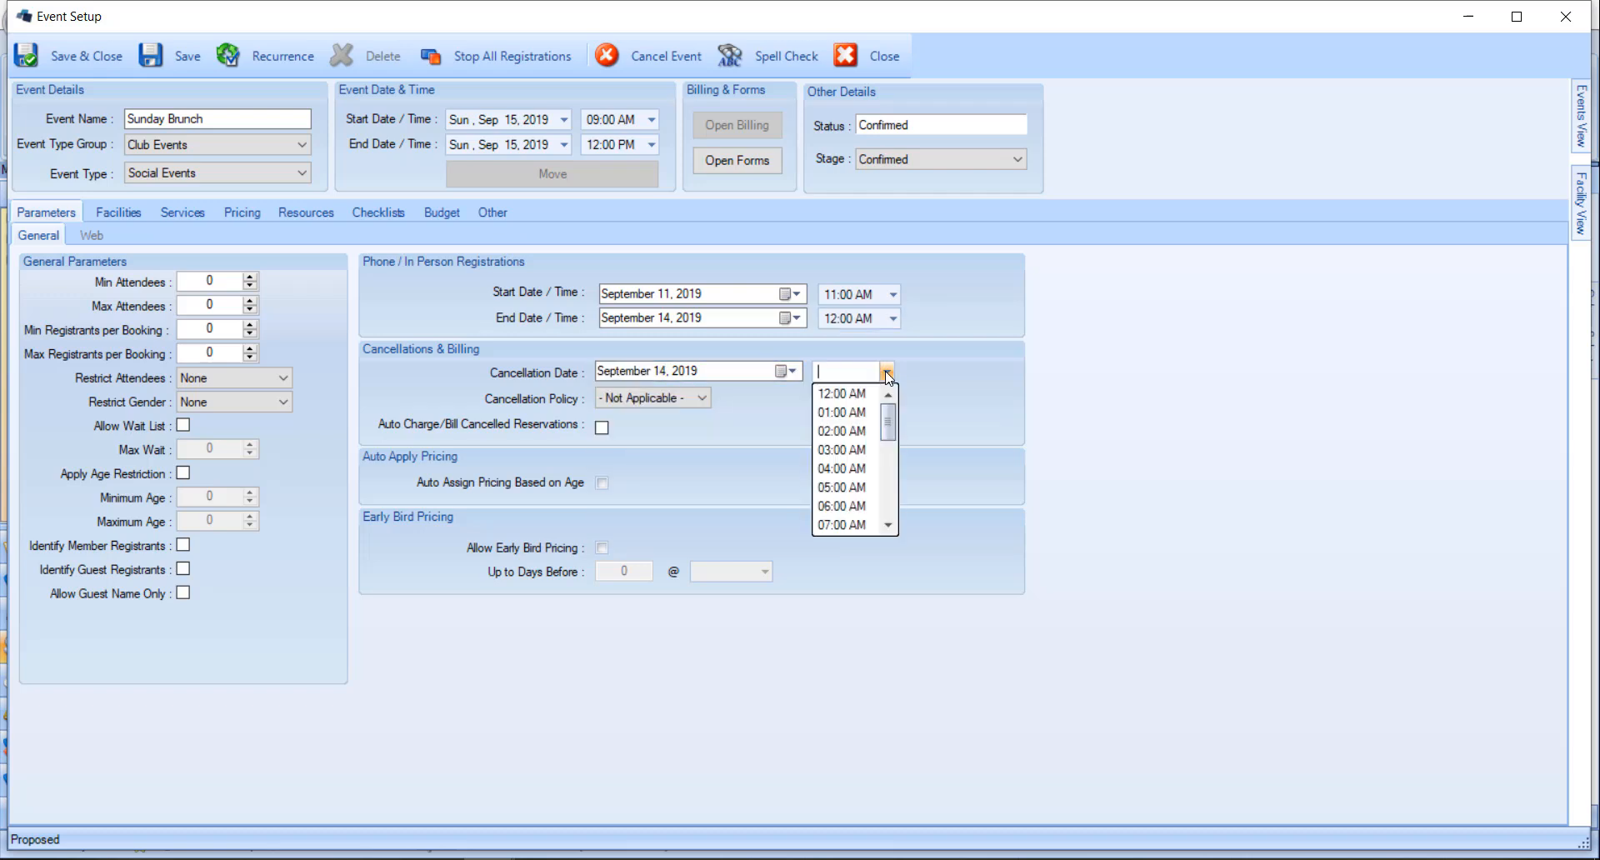
click(869, 399)
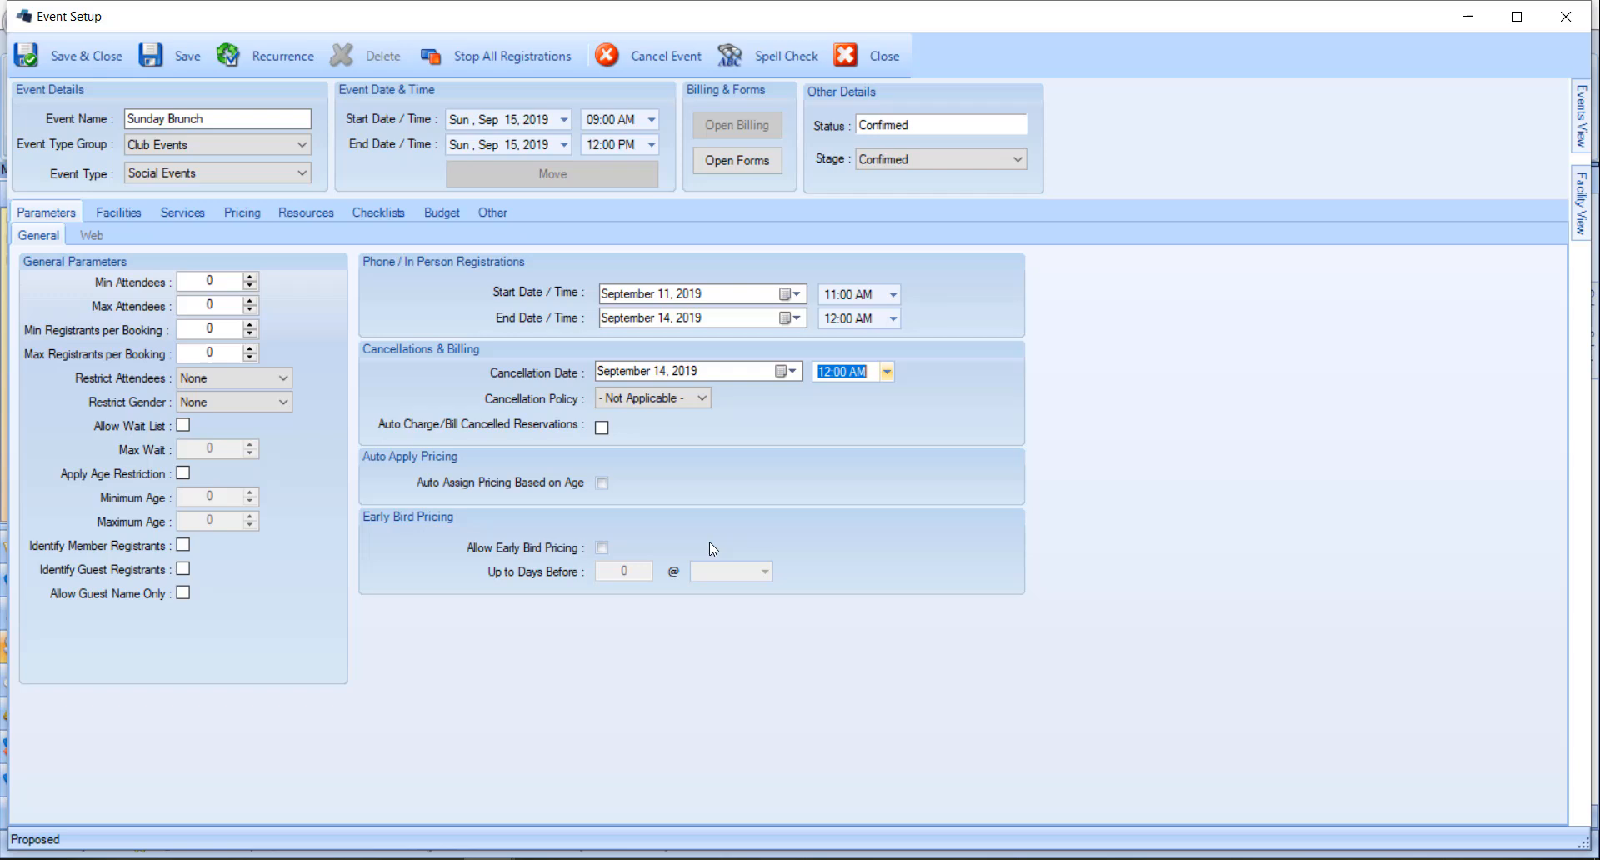
Add the Ballroom as a facility for the event with the Reception seating style
click(141, 48)
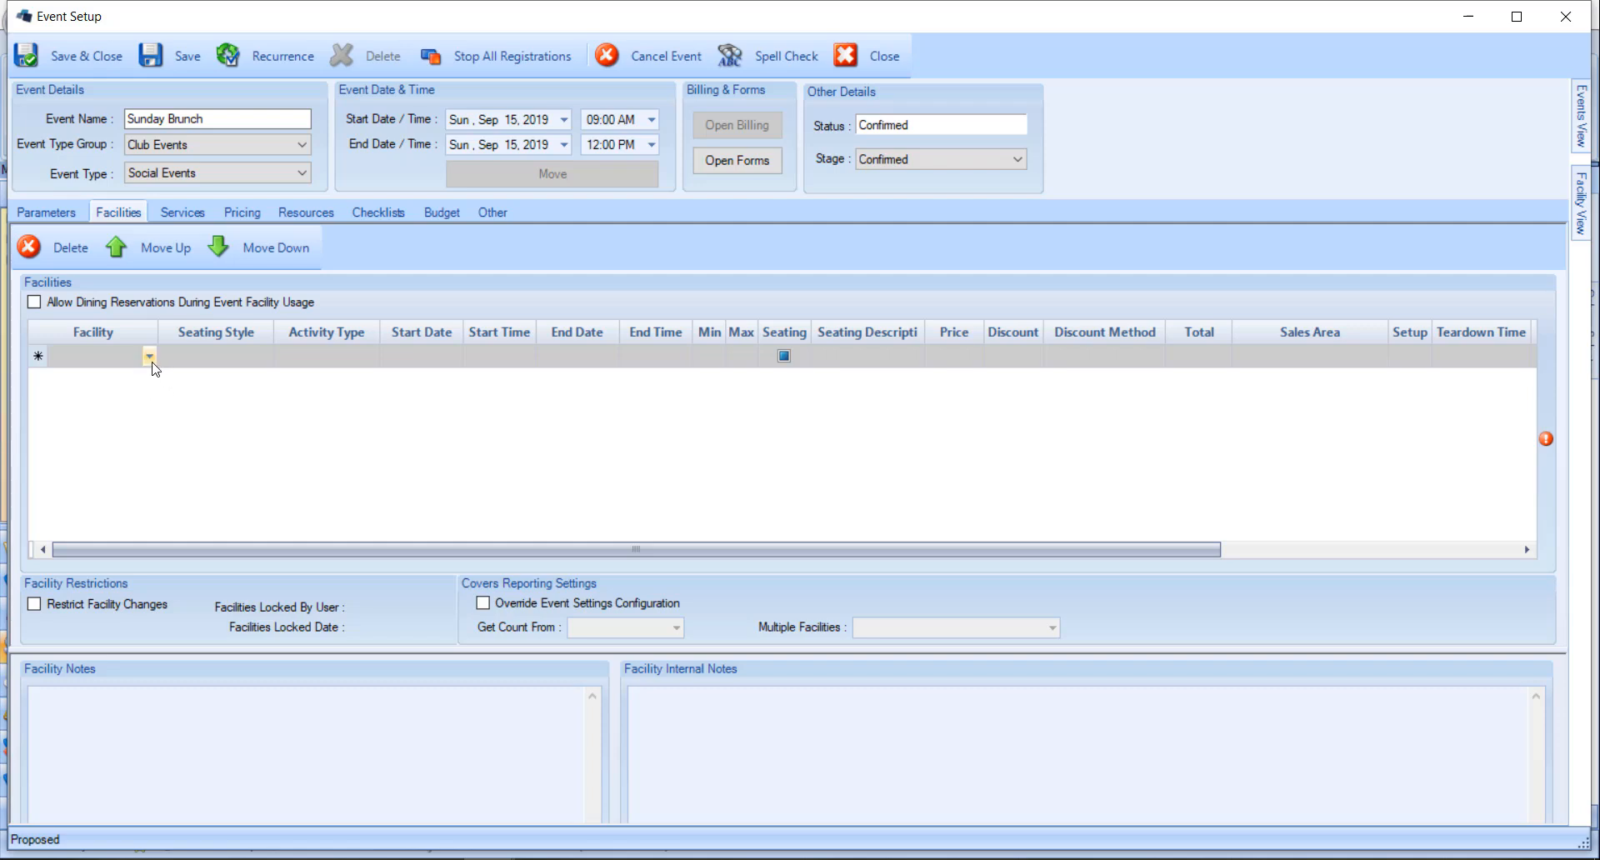
click(149, 356)
click(142, 381)
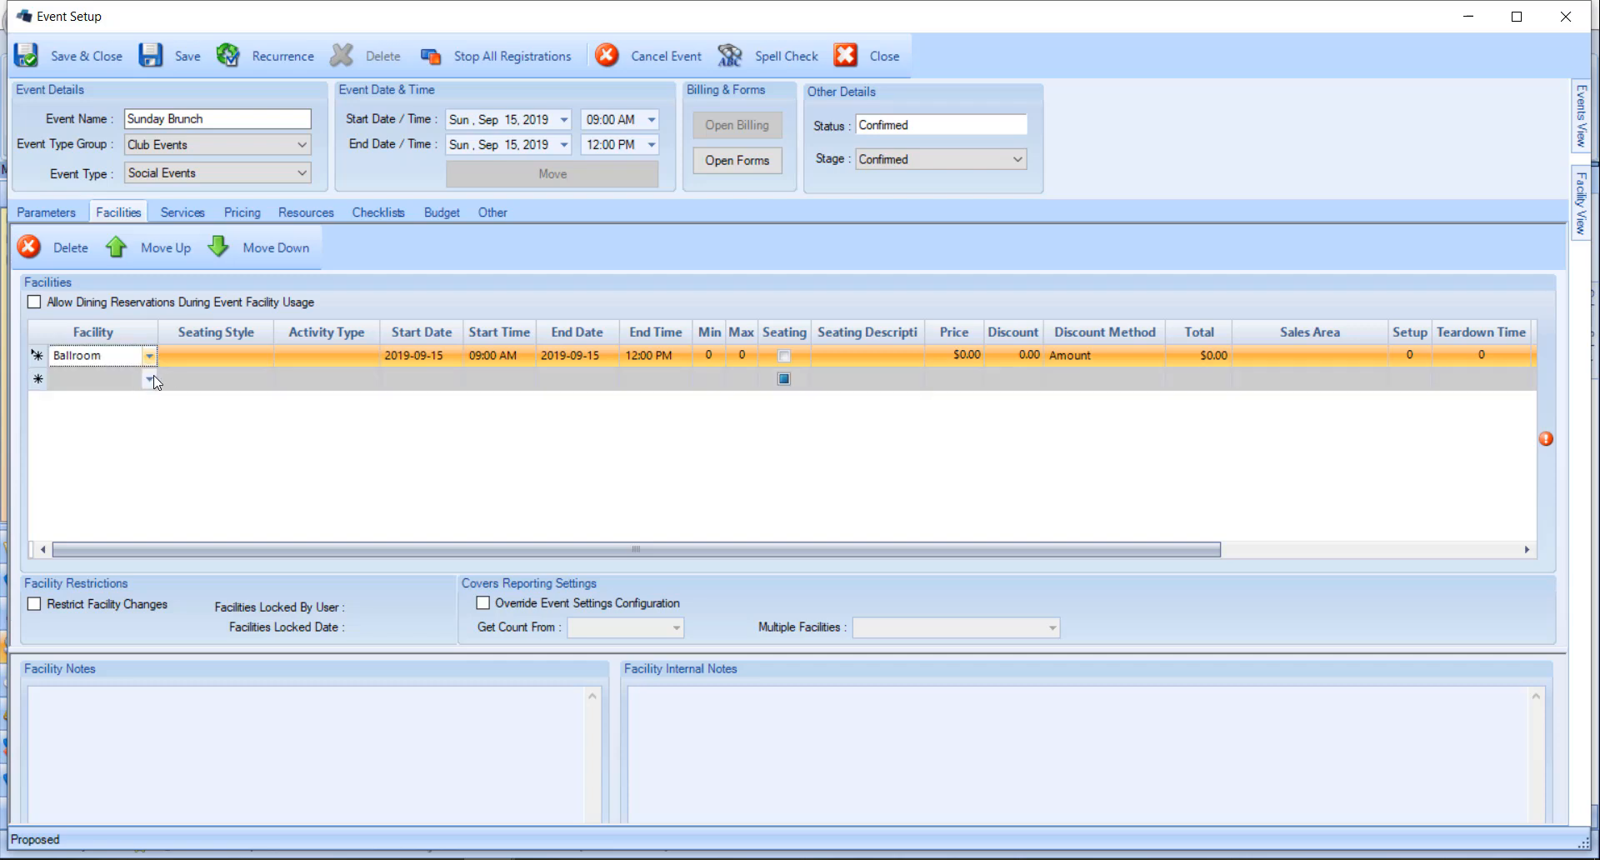
click(263, 362)
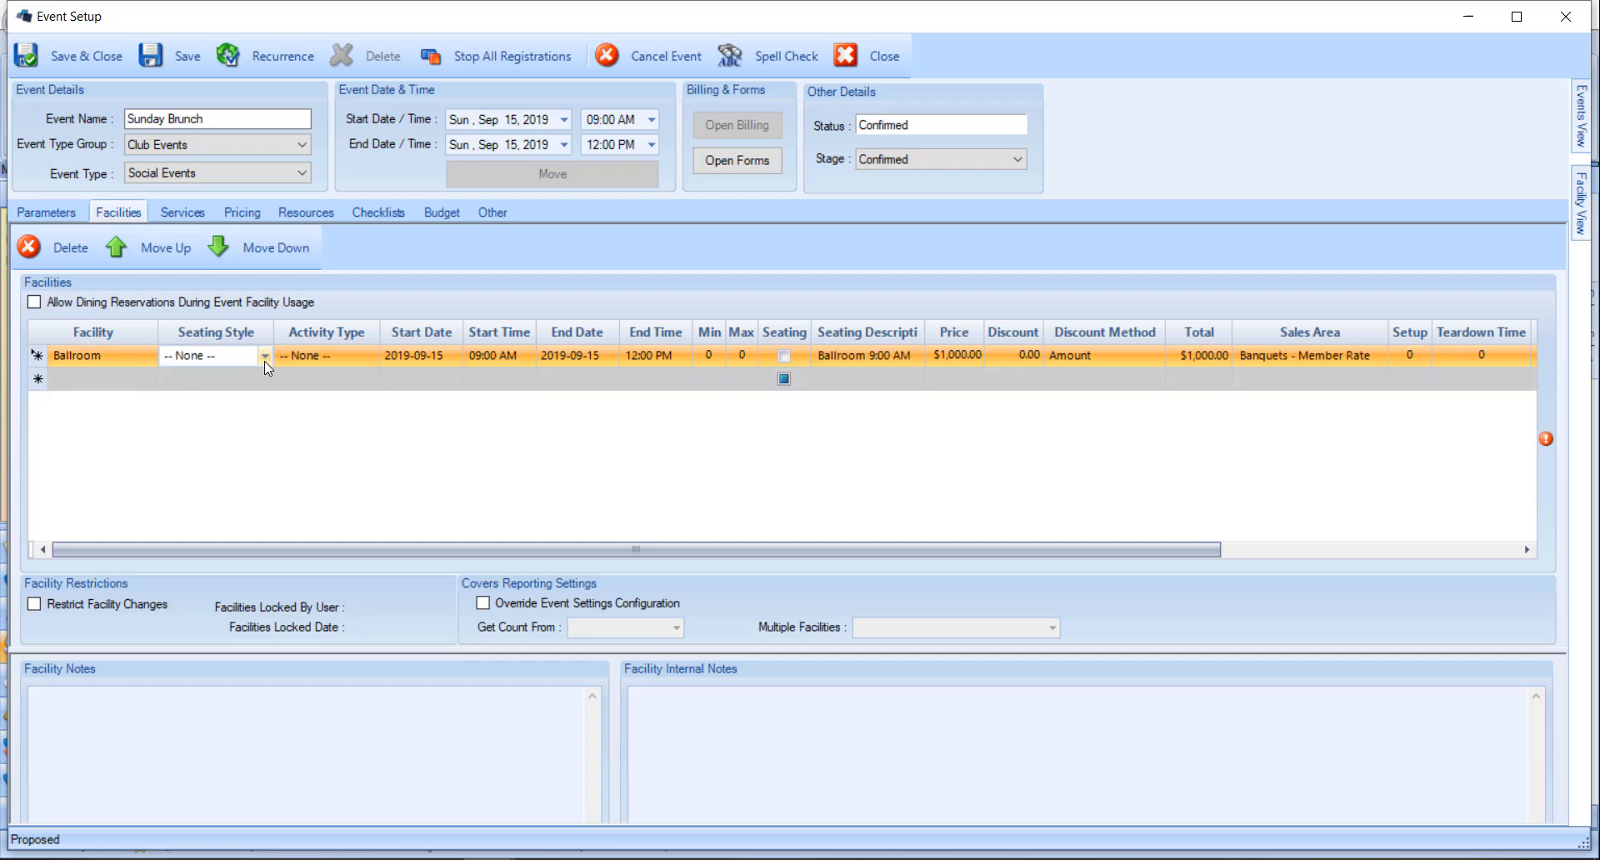
click(264, 362)
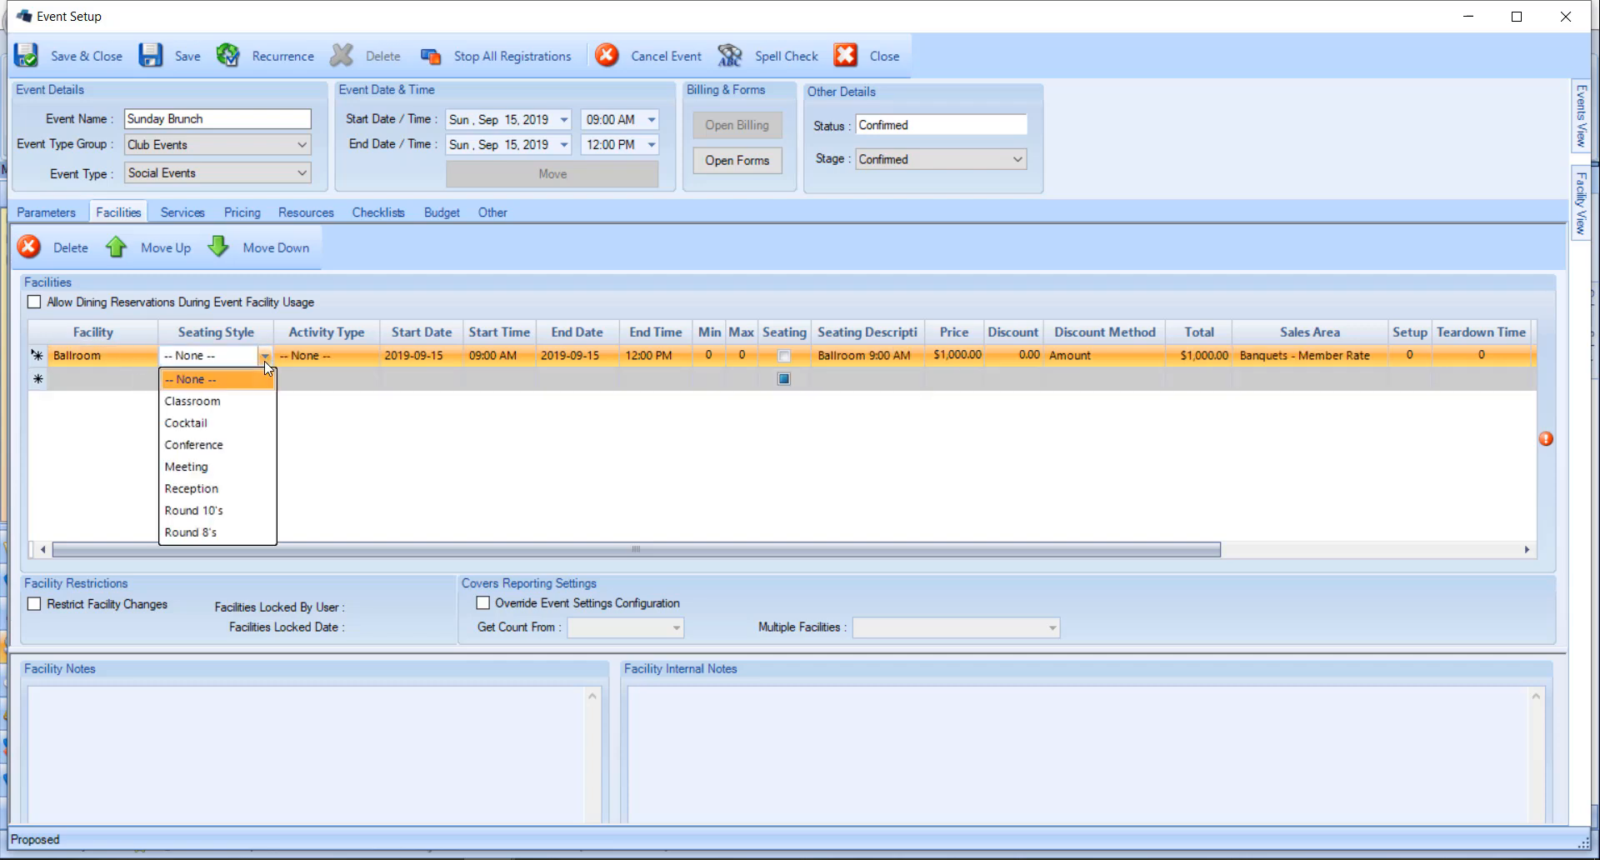
click(230, 488)
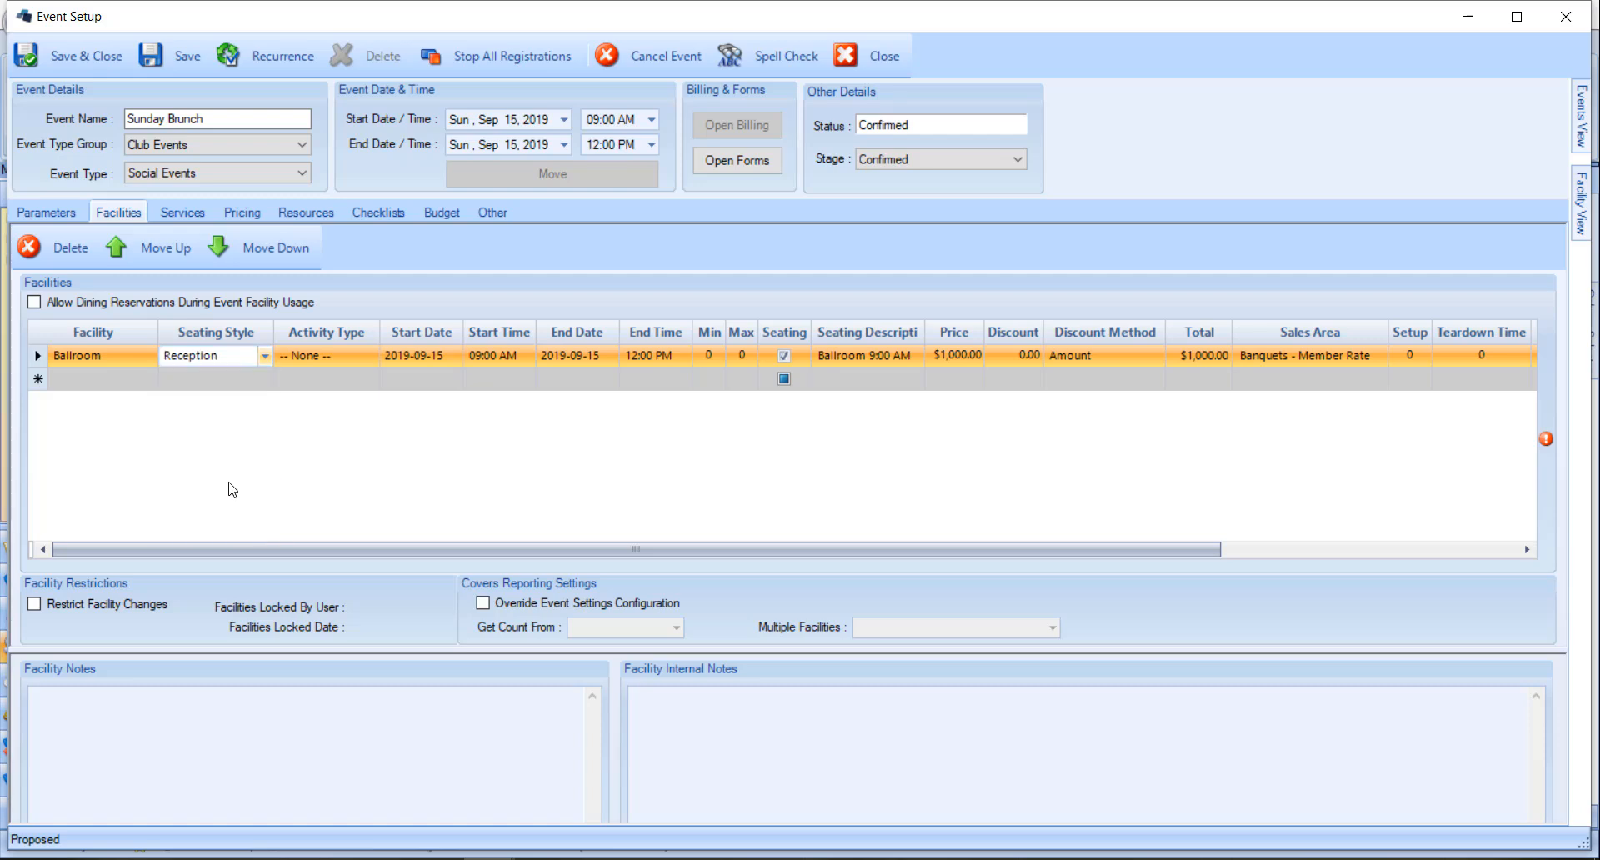
Add a second Ballroom entry to the event's facilities, also with the Reception seating style
click(151, 381)
click(150, 381)
click(138, 403)
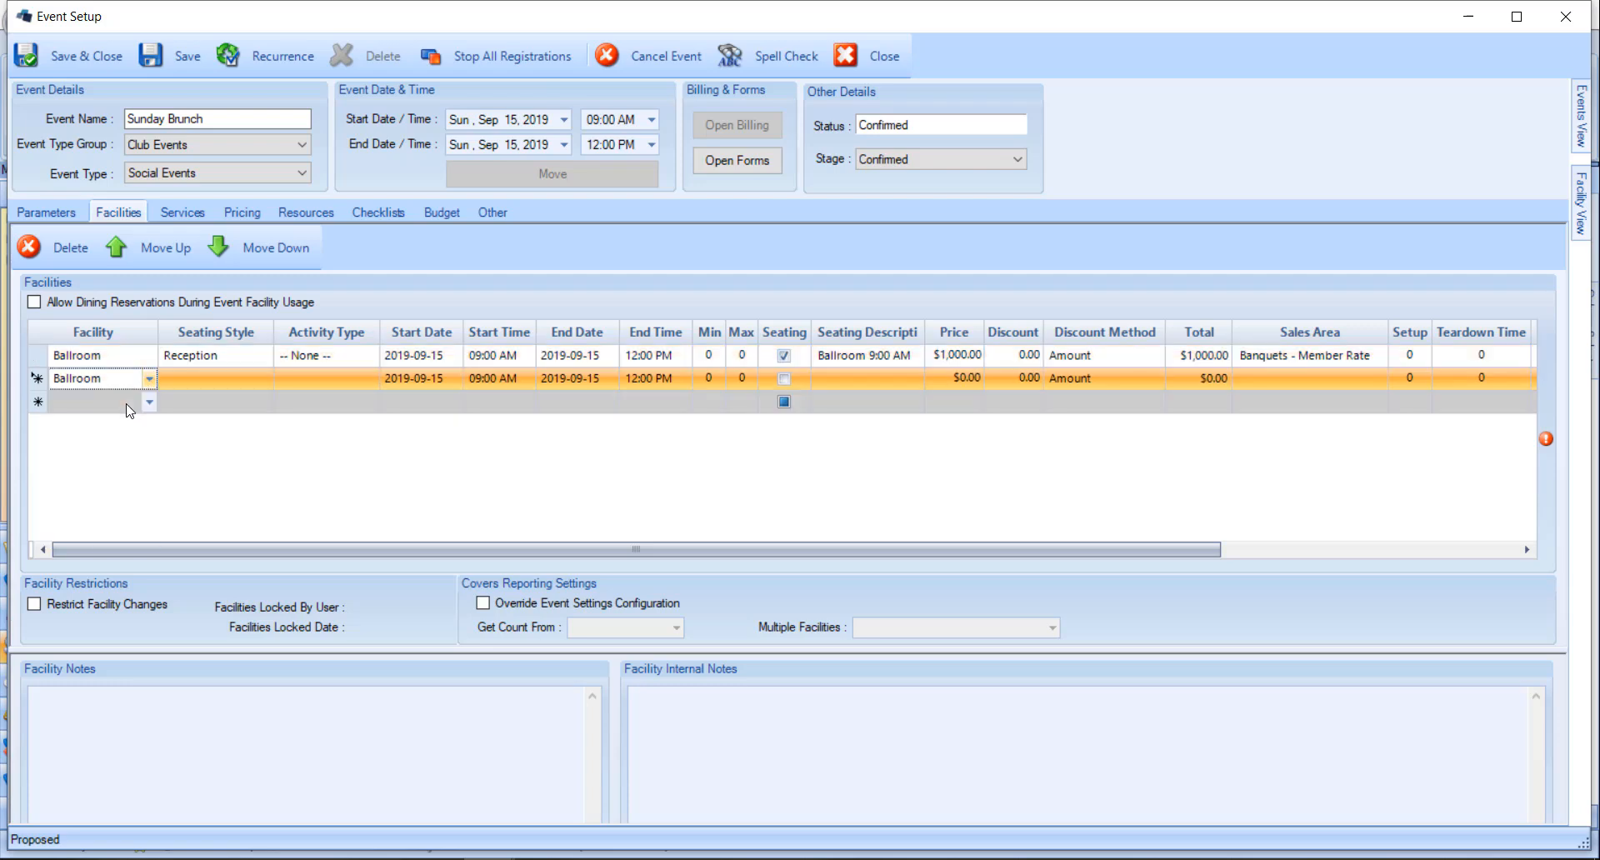
click(266, 377)
click(265, 378)
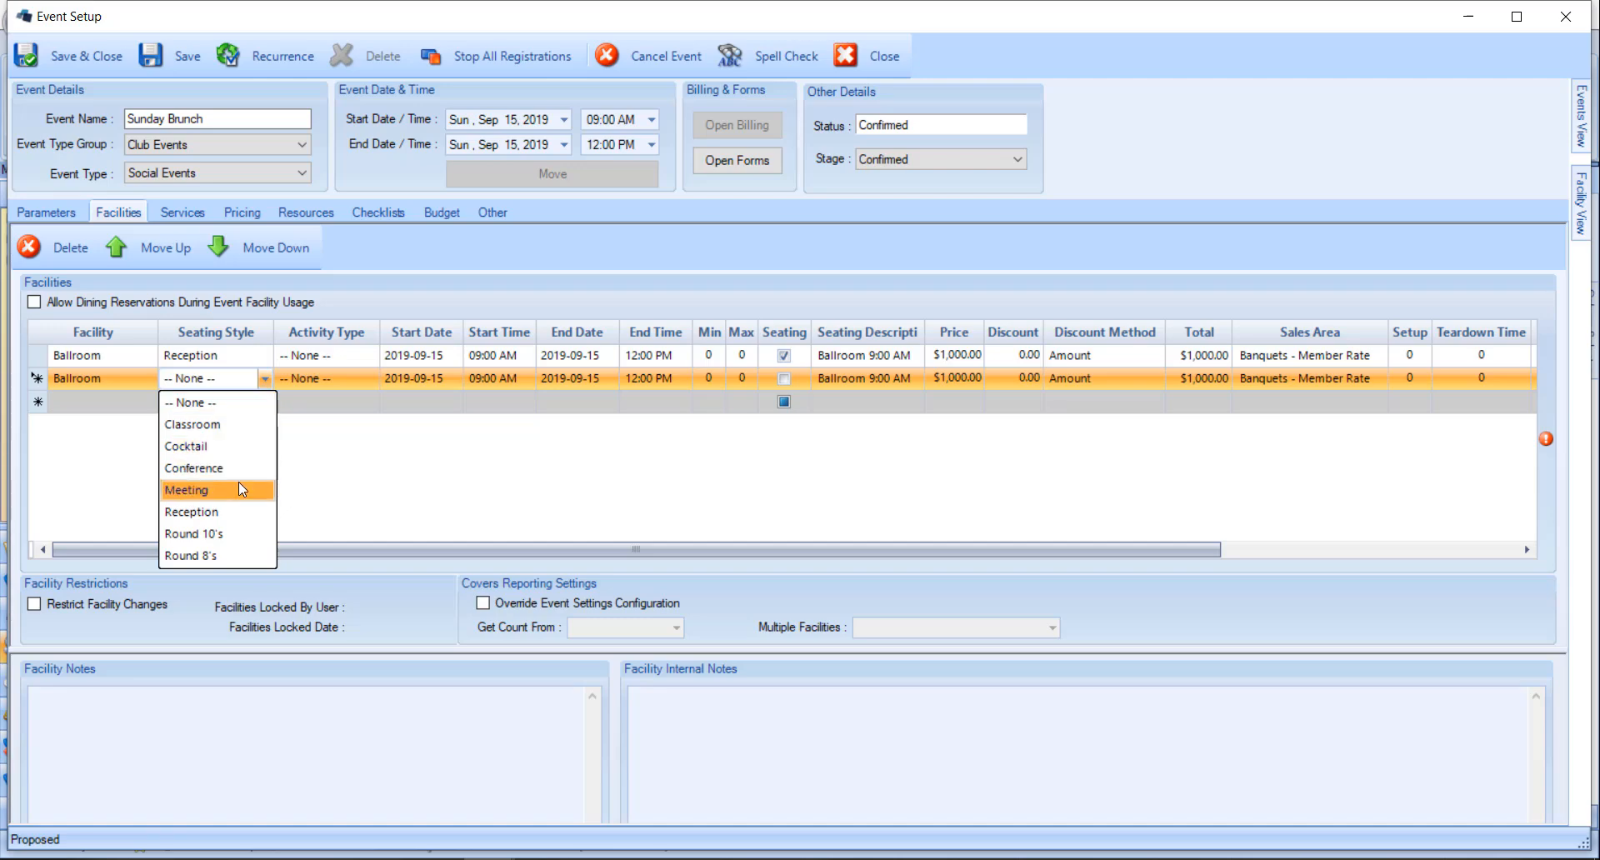
click(232, 510)
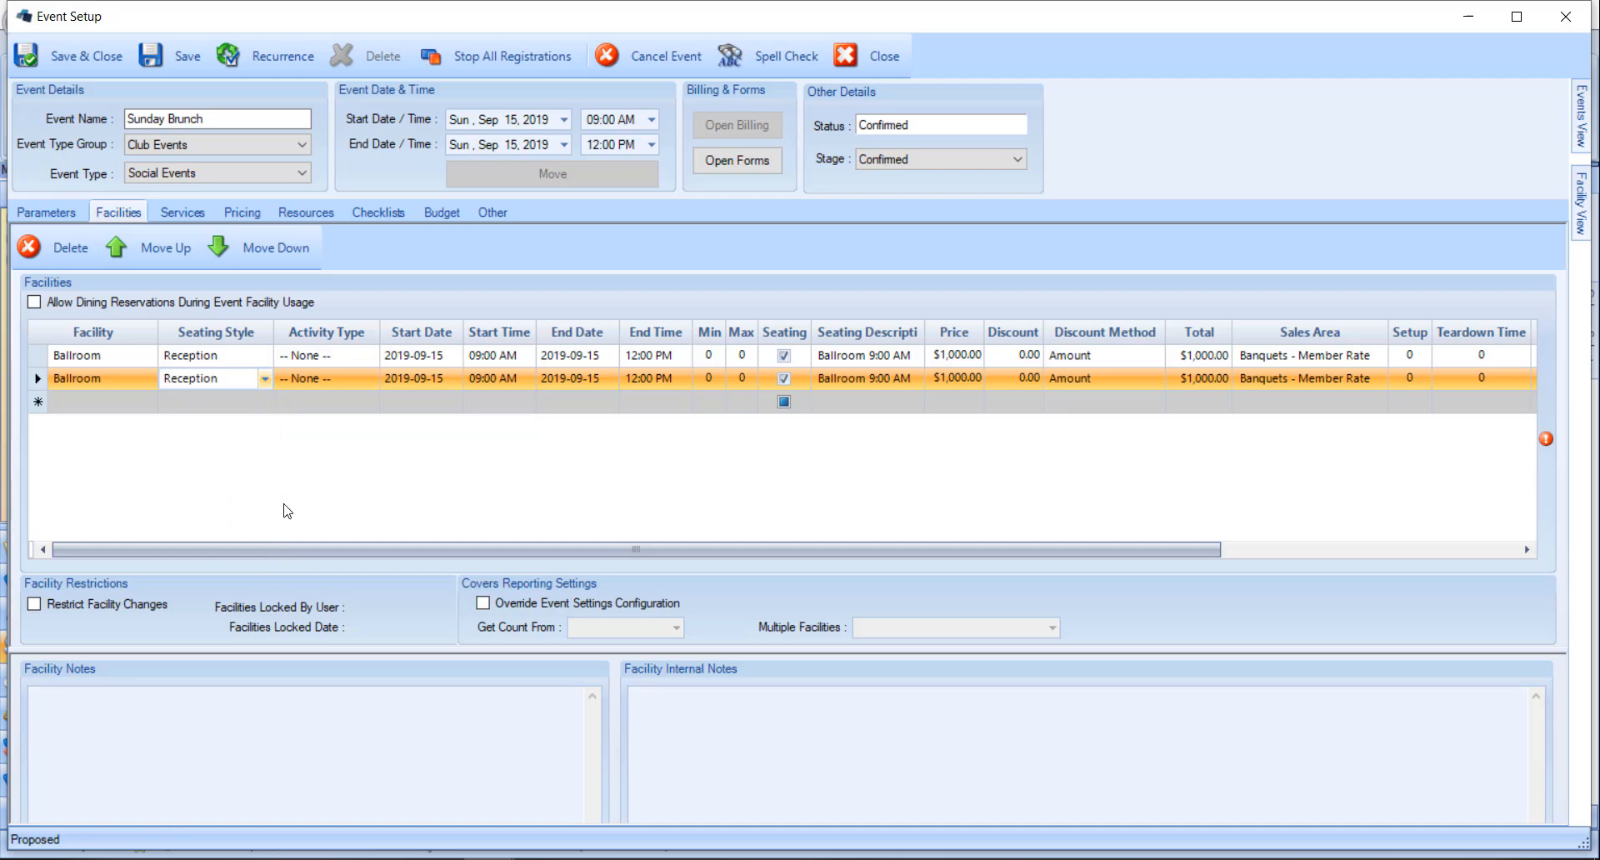
Set the first Ballroom seating to end at 10:00 AM and the second one to start at 10:00 AM
click(492, 385)
click(650, 385)
click(684, 359)
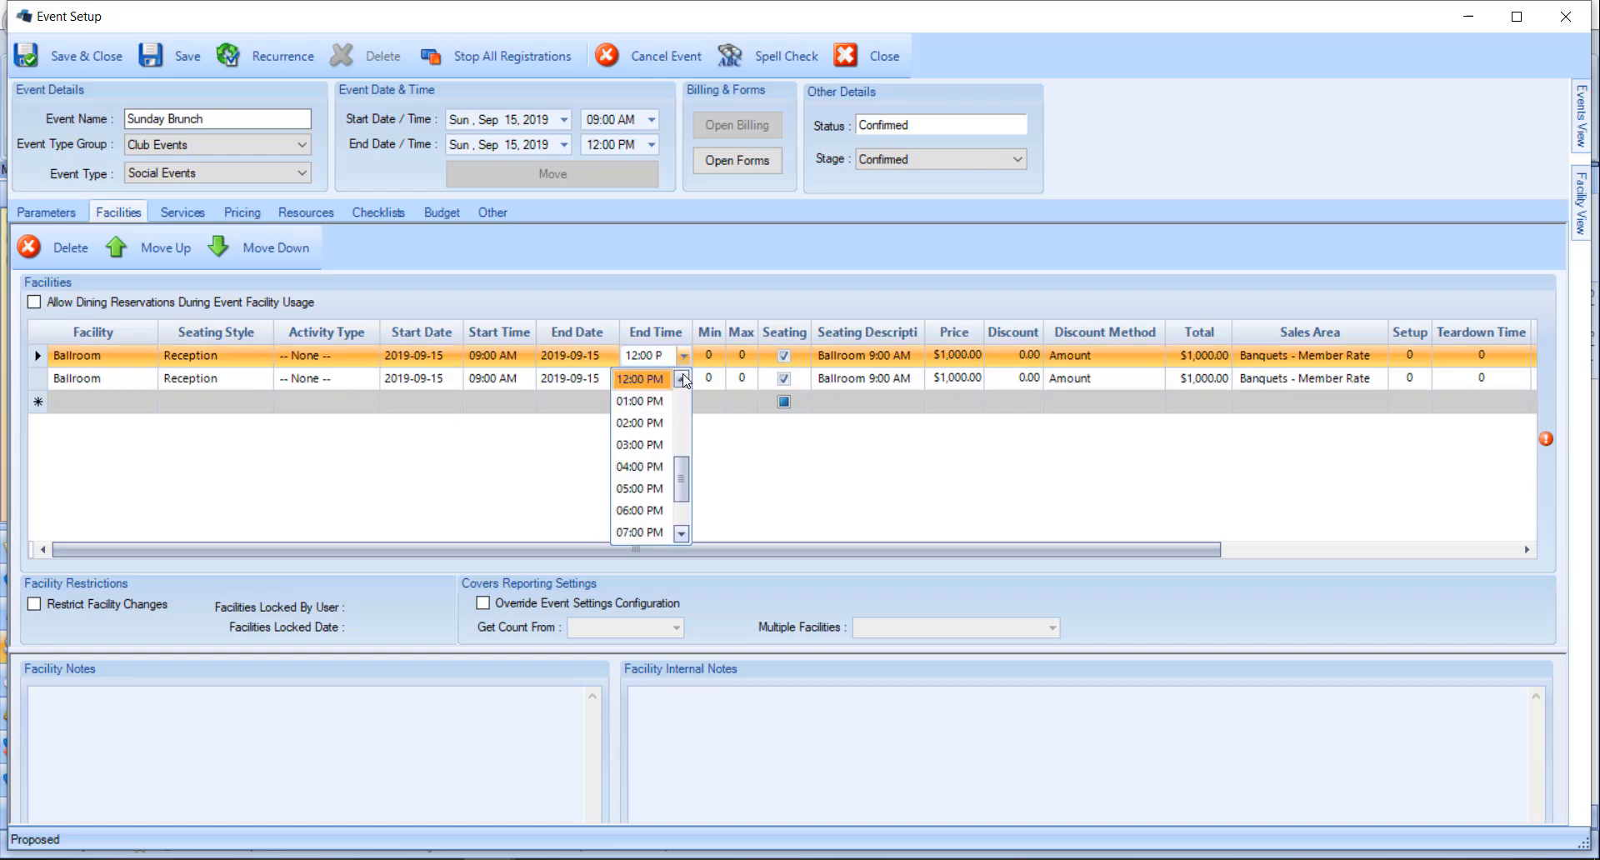
click(681, 378)
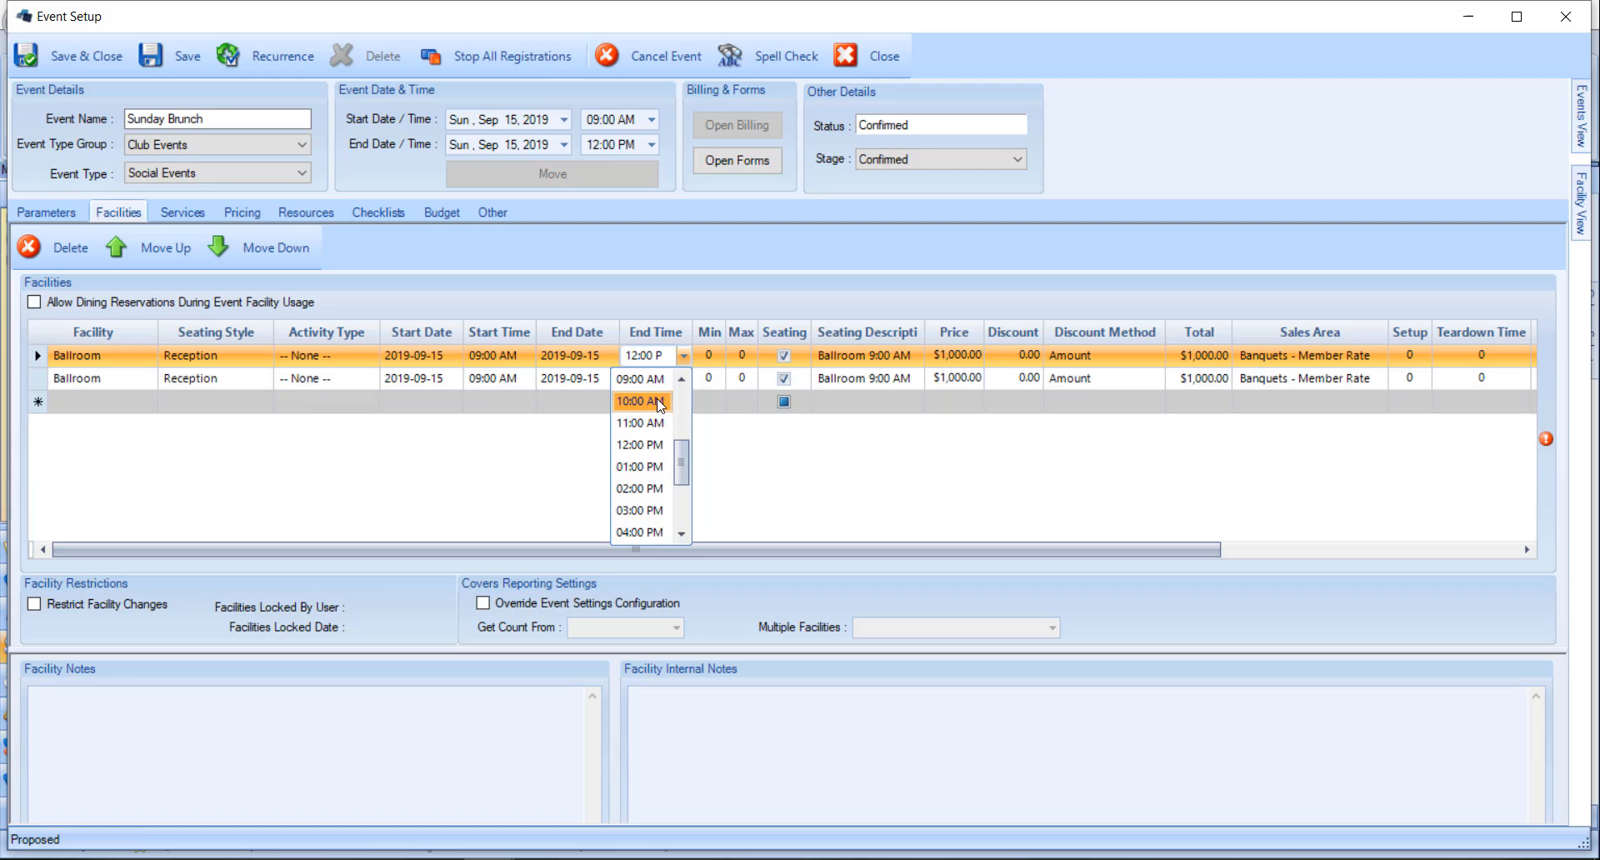
click(658, 402)
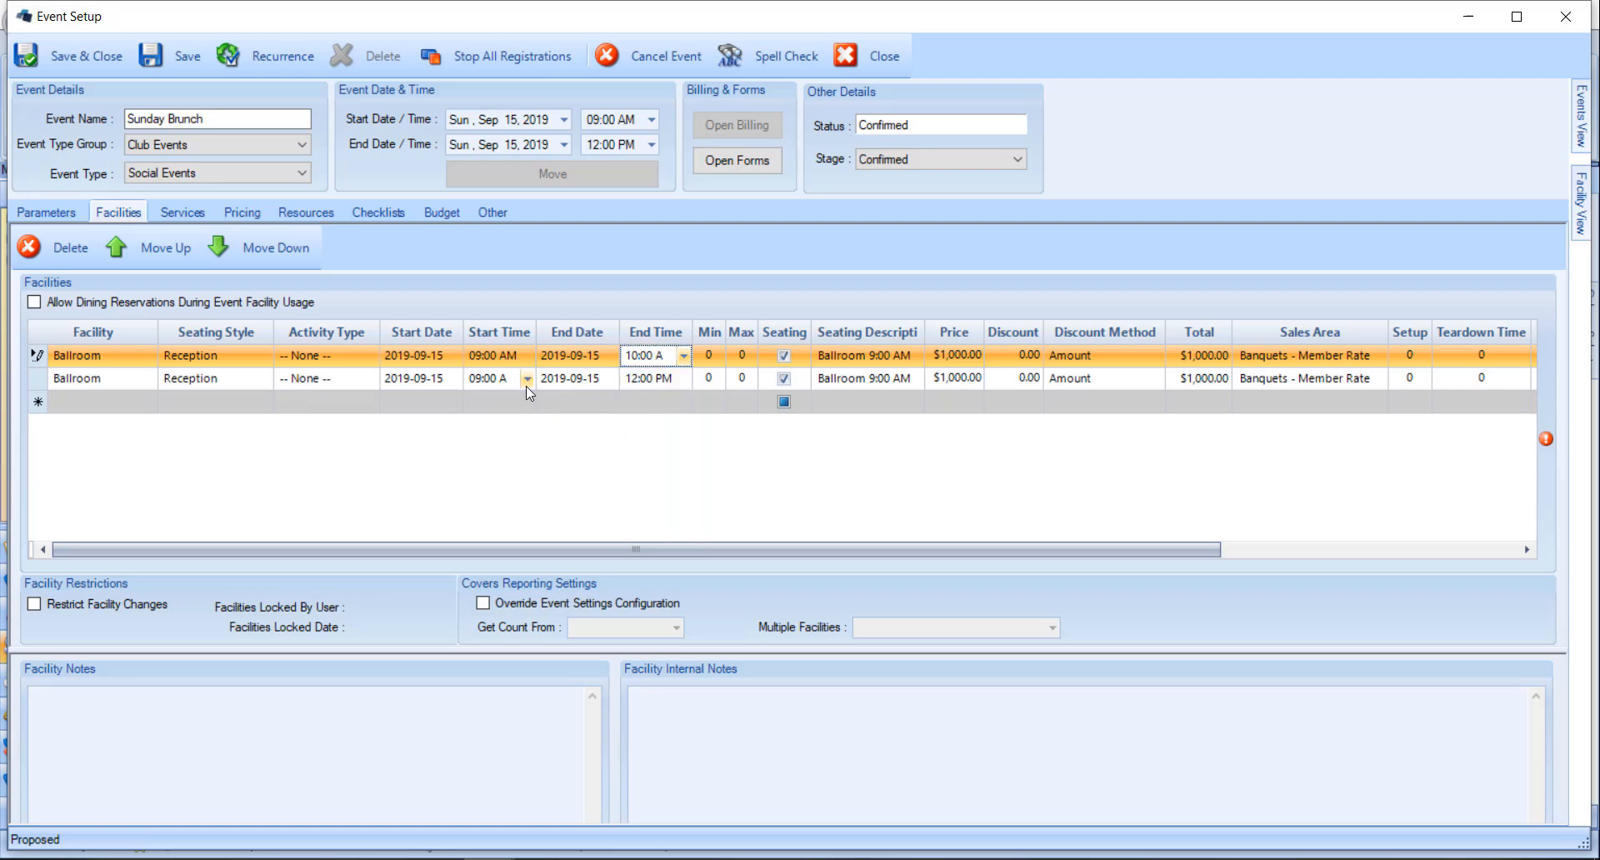
click(527, 385)
click(483, 424)
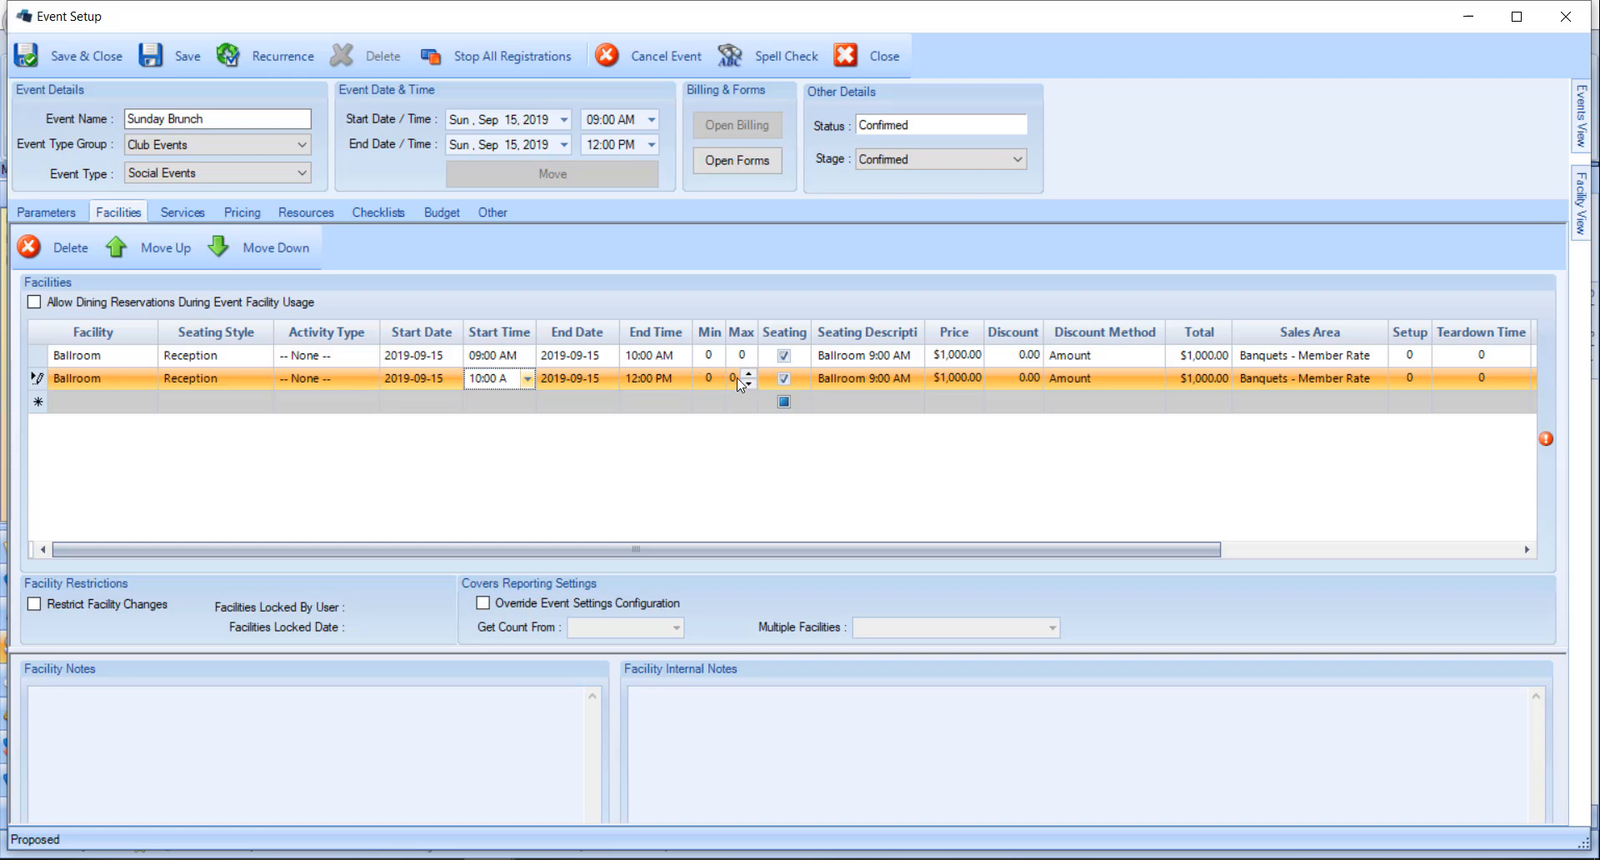
key(Tab)
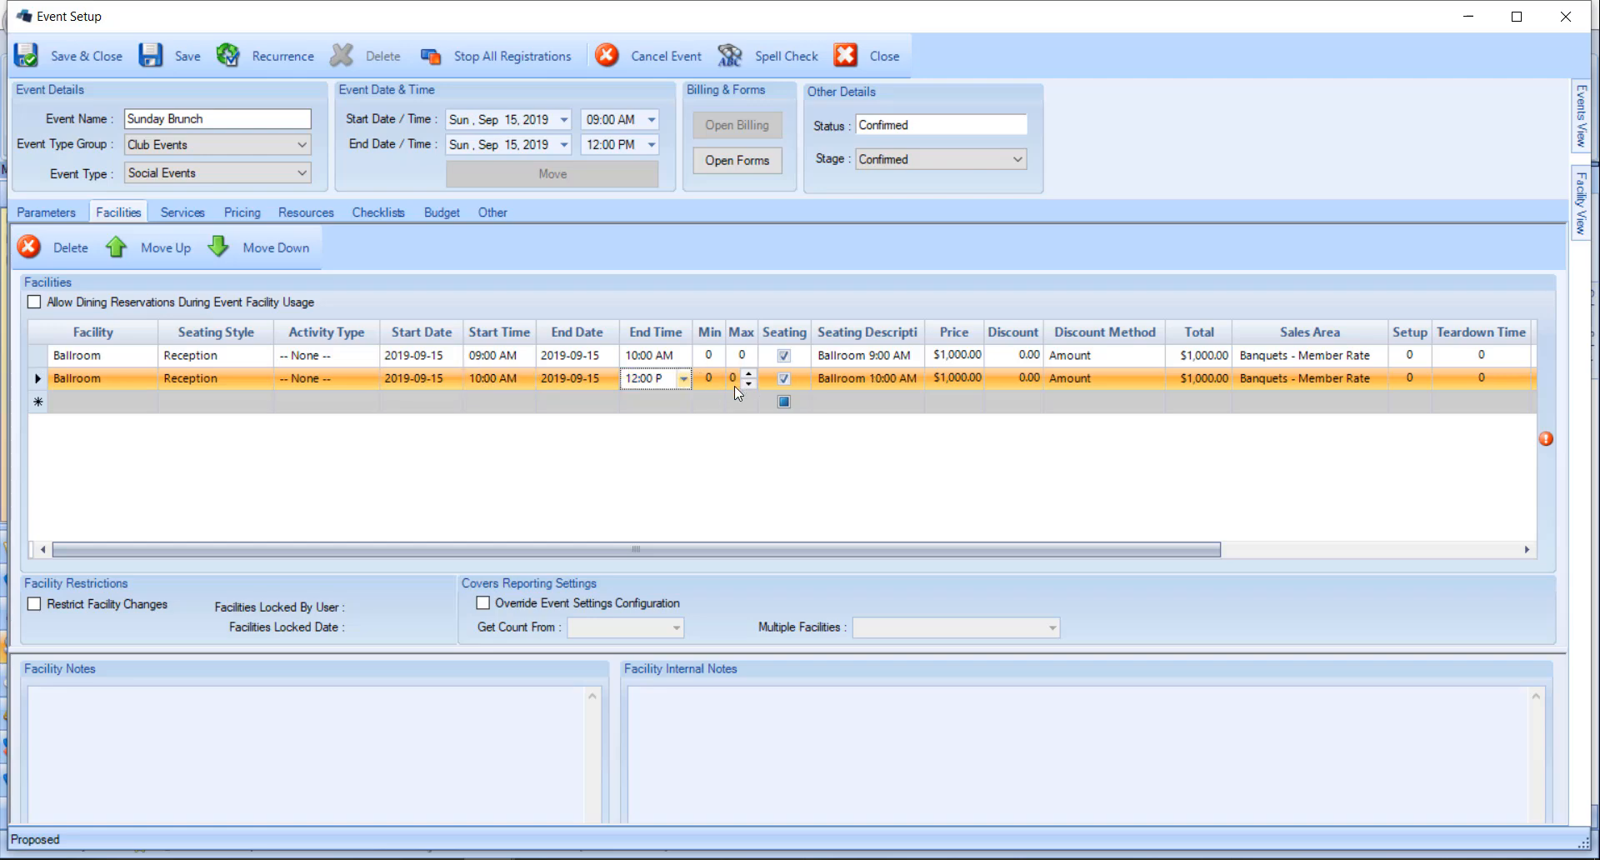
Add Ballroom A as a third facility with the Cocktail seating style and turn off its seating option
click(150, 403)
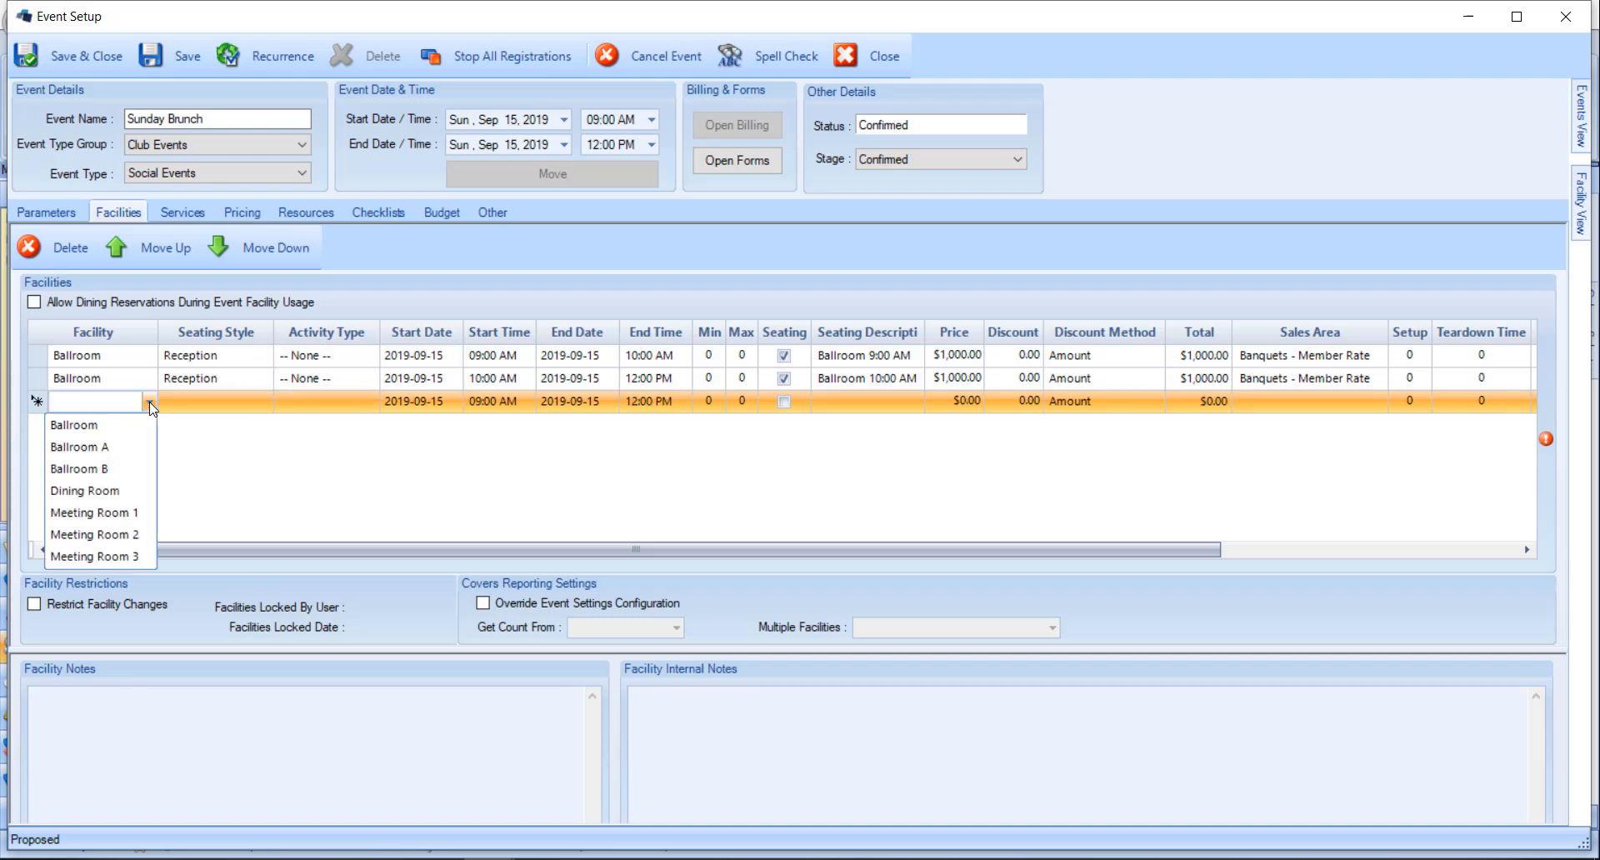
click(118, 446)
click(265, 406)
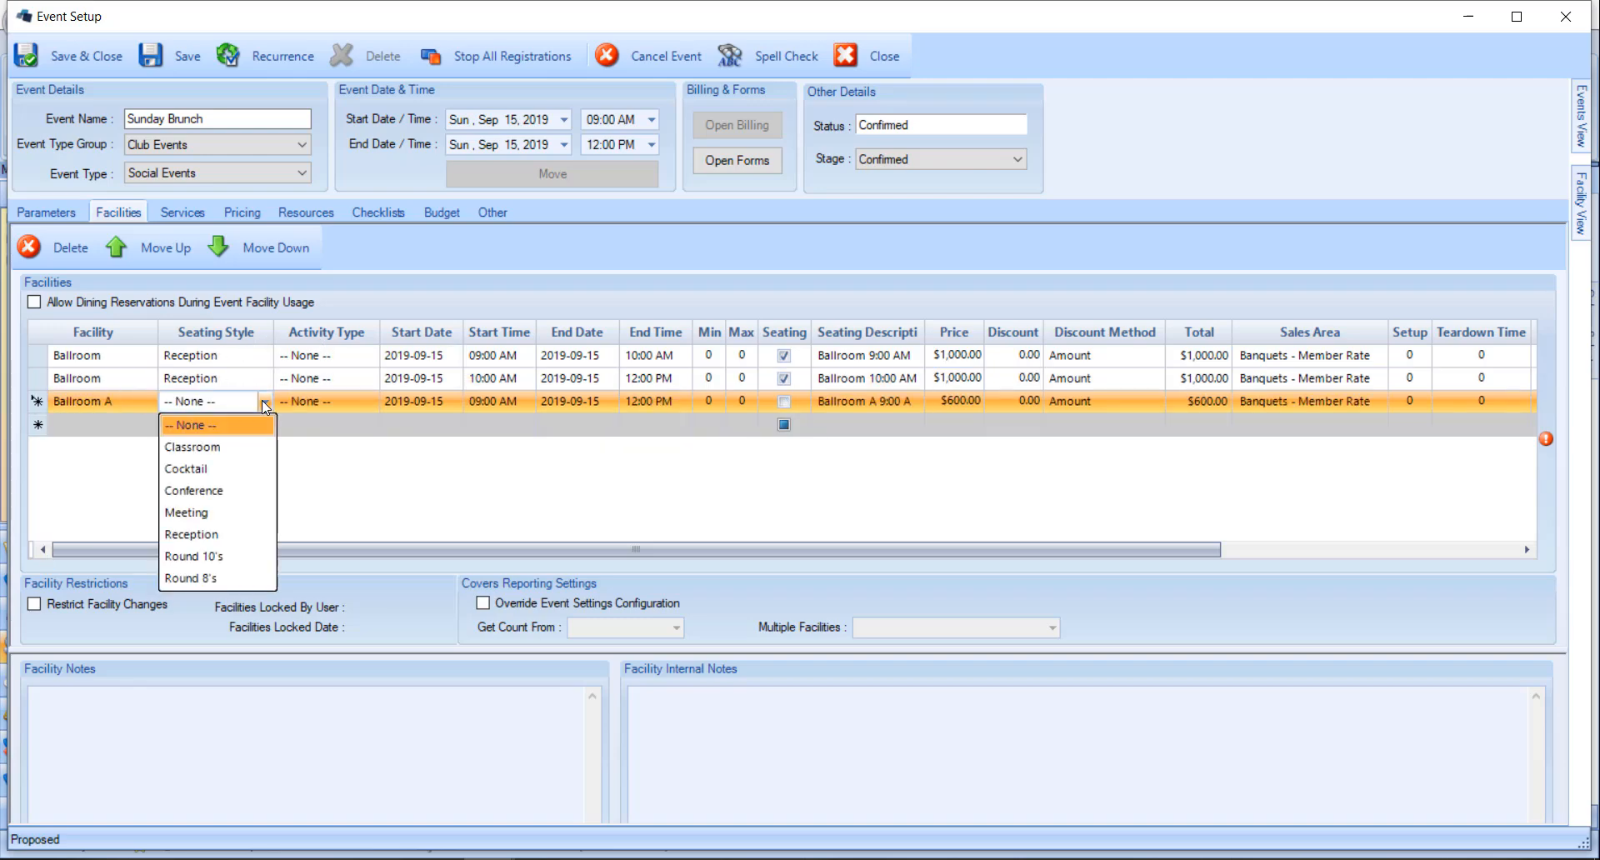
click(223, 468)
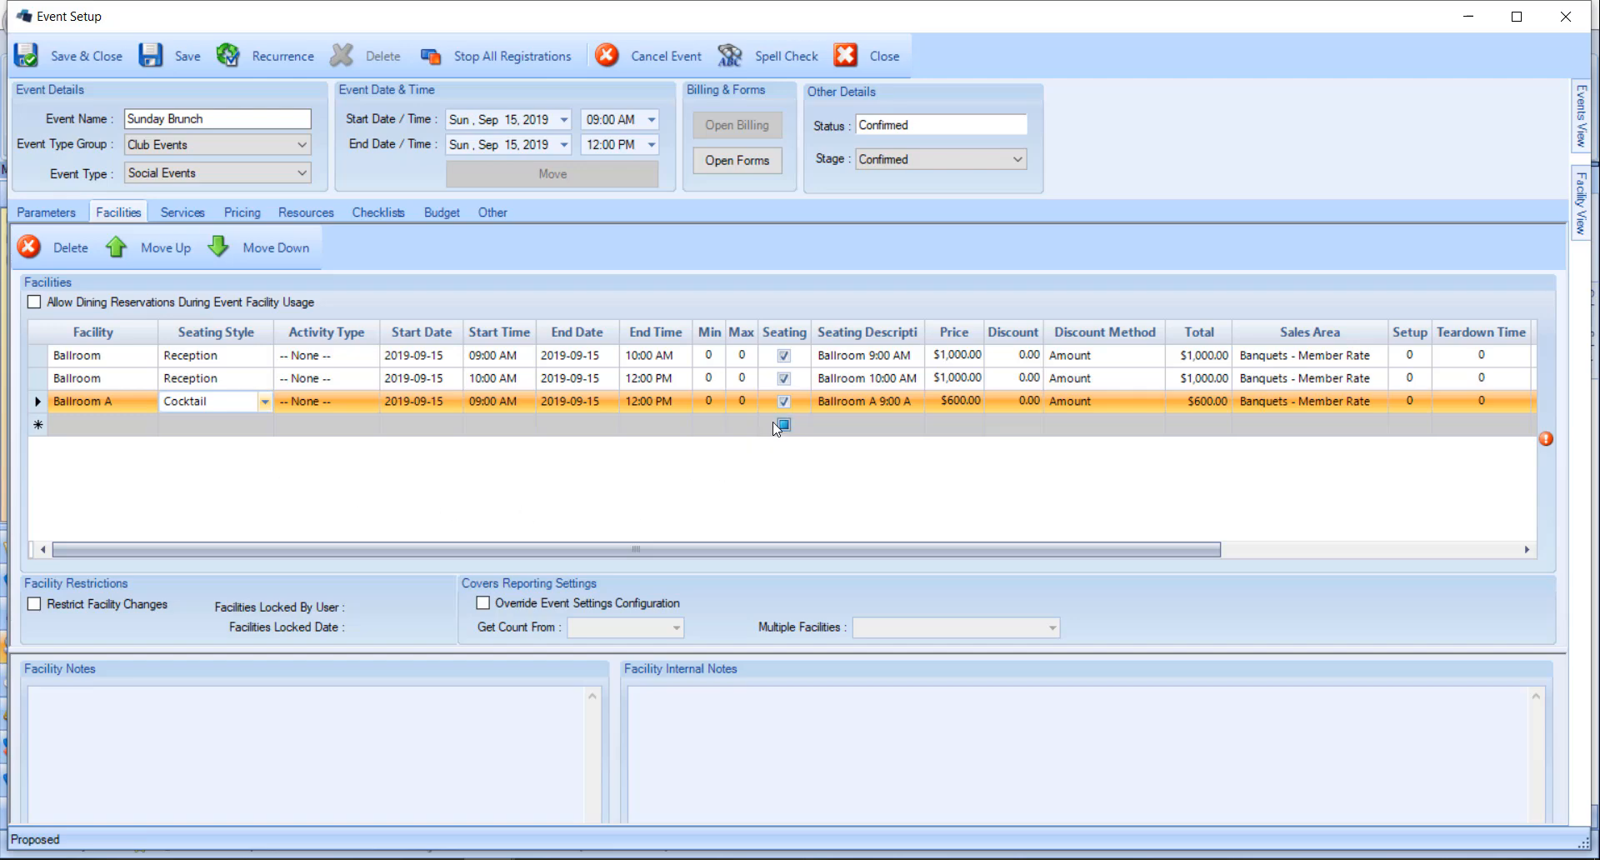
click(783, 402)
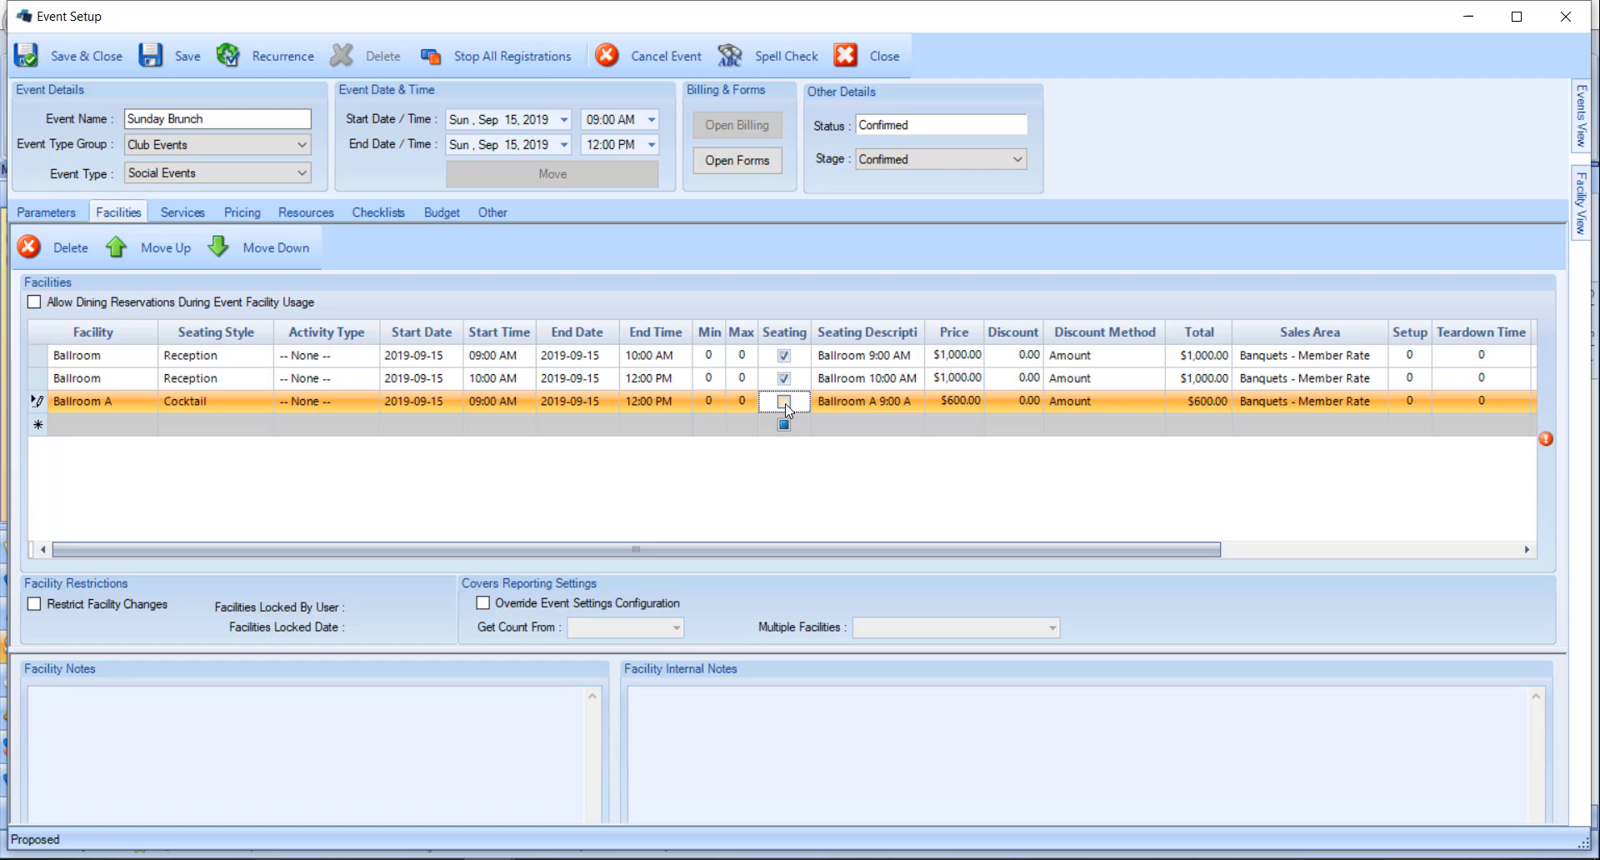
Turn off blocking of facility setup and teardown times for both the 9:00 AM and 10:00 AM Ballroom seatings
click(909, 386)
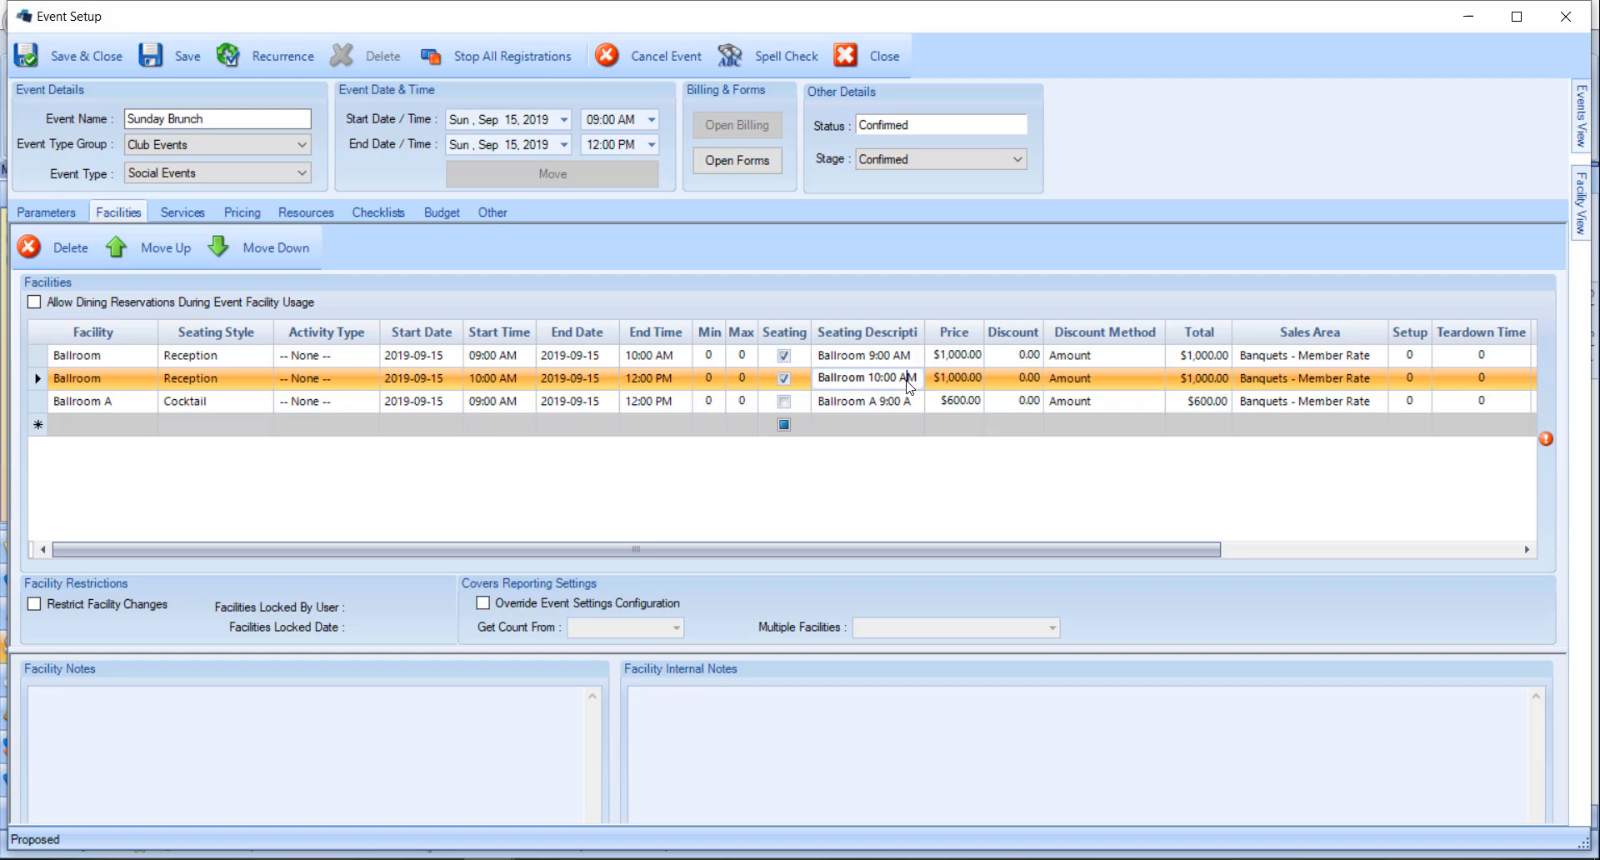
click(1408, 377)
click(1476, 378)
drag(1175, 548, 1492, 583)
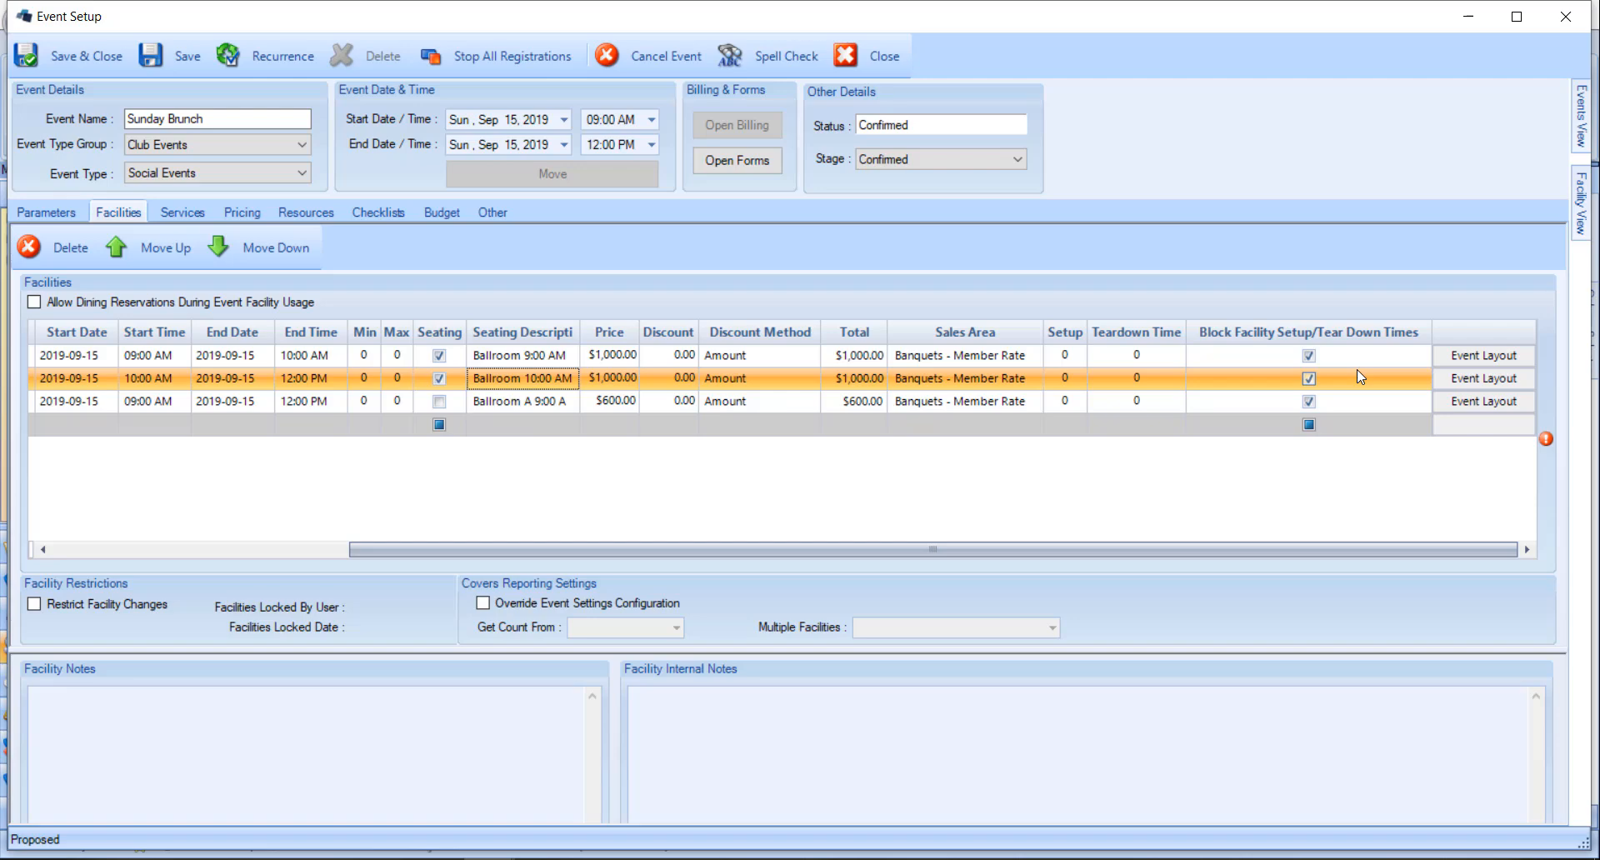
click(1309, 356)
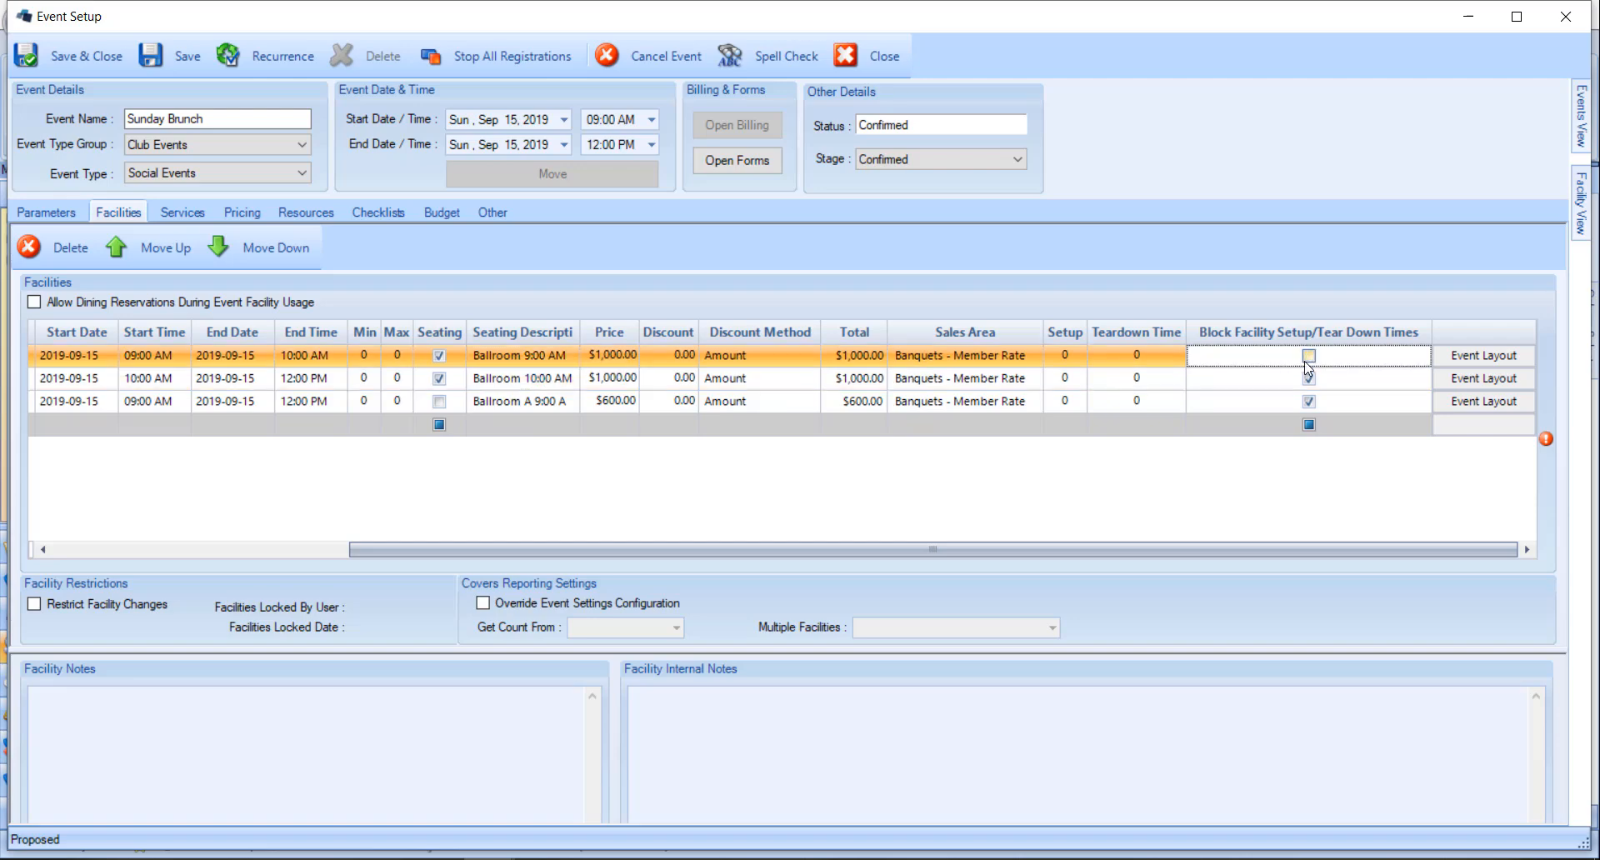
click(1309, 379)
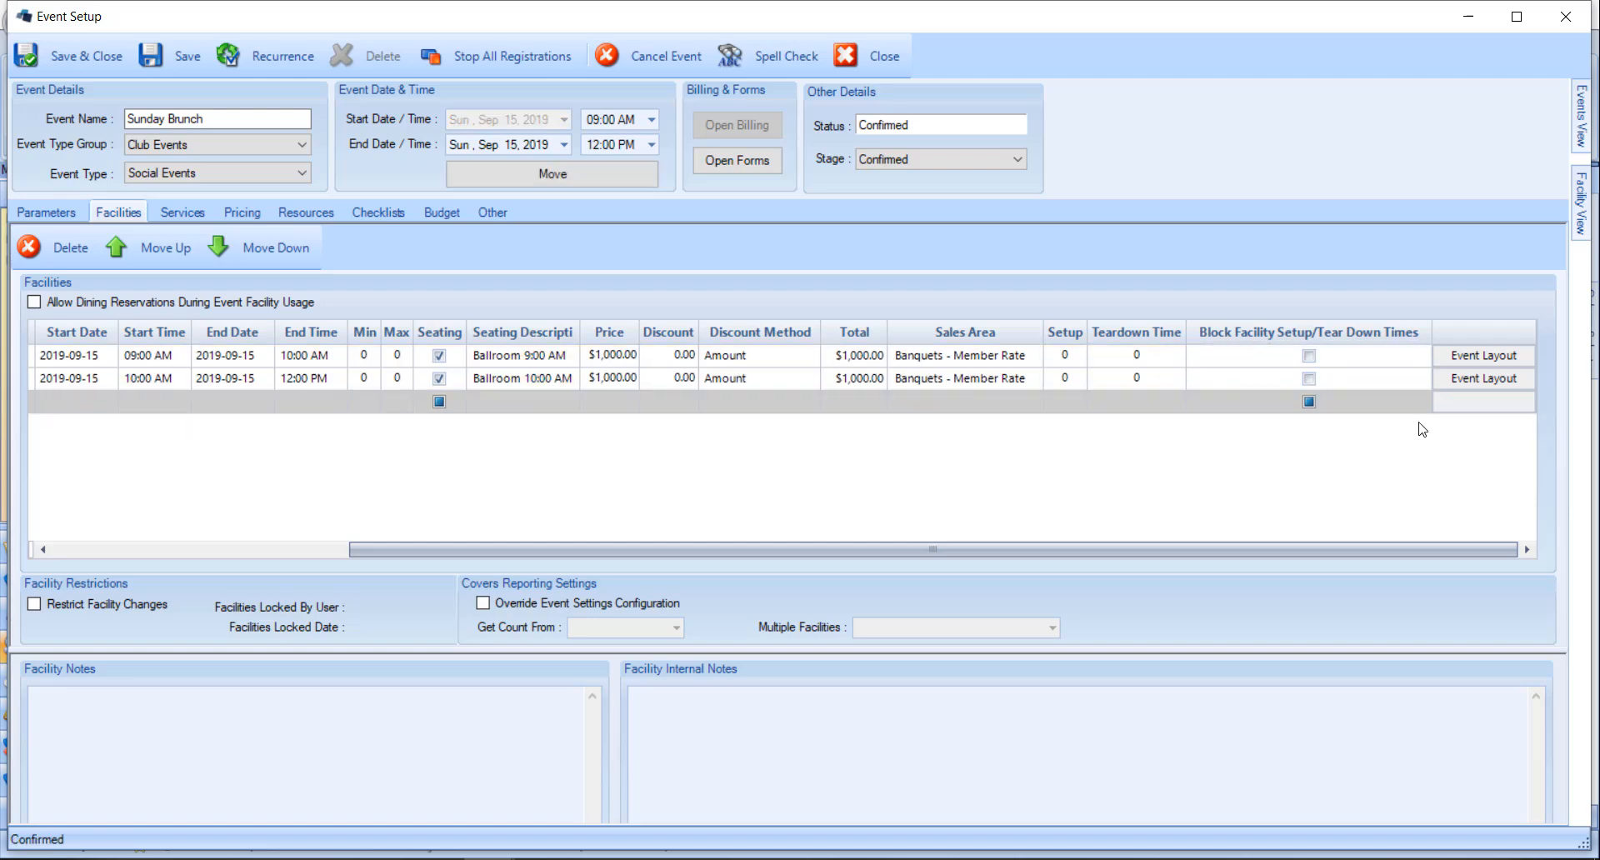
Check which layouts are available in the event layout of the 9:00 AM Ballroom seating, then close it
click(1482, 360)
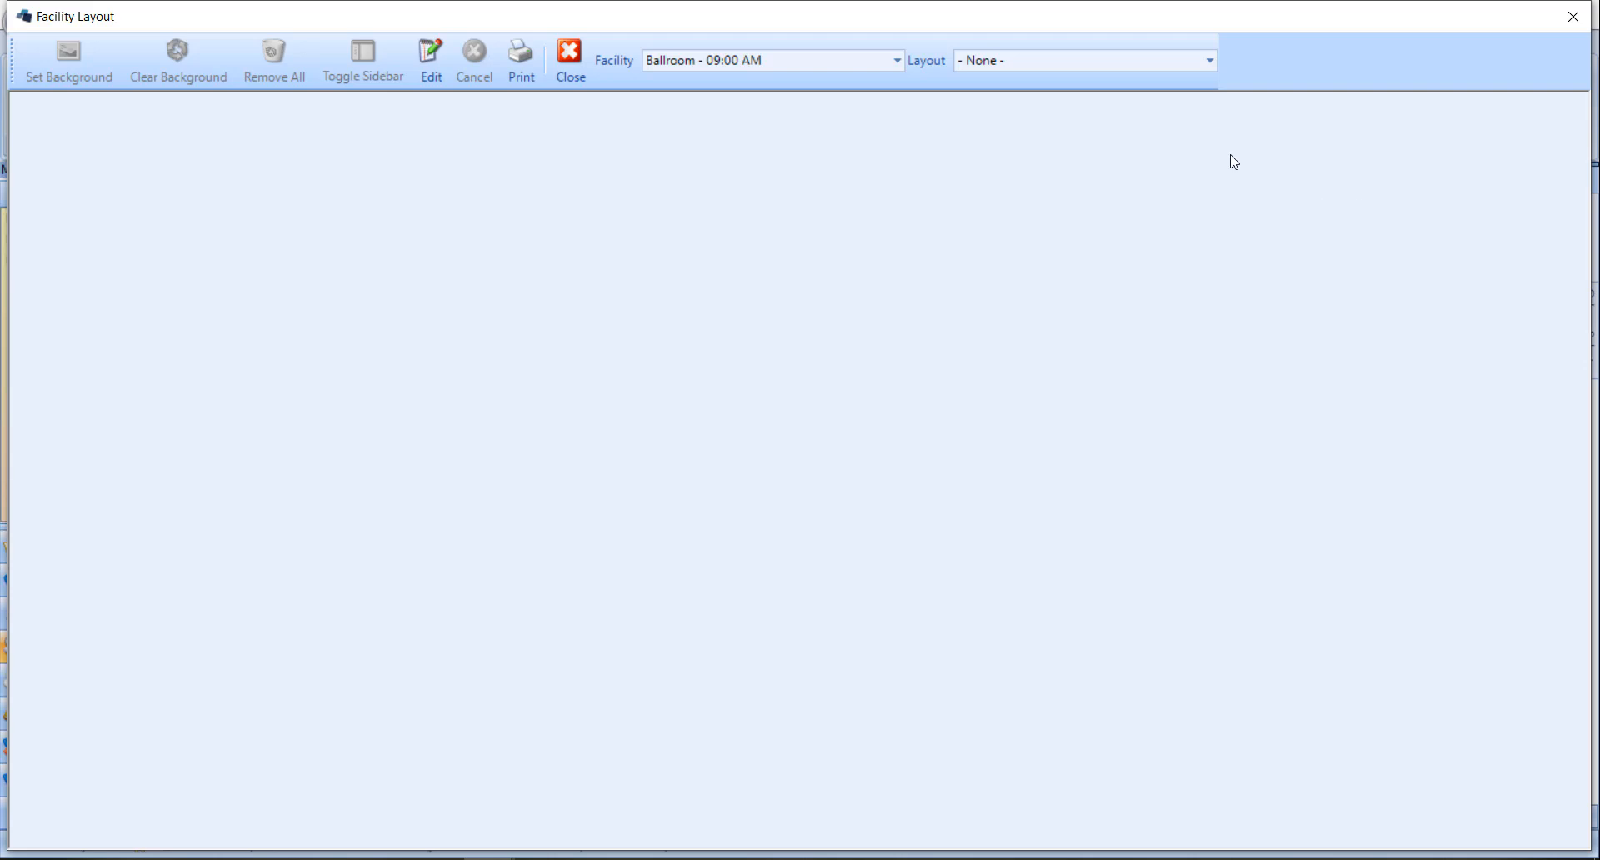
click(1053, 70)
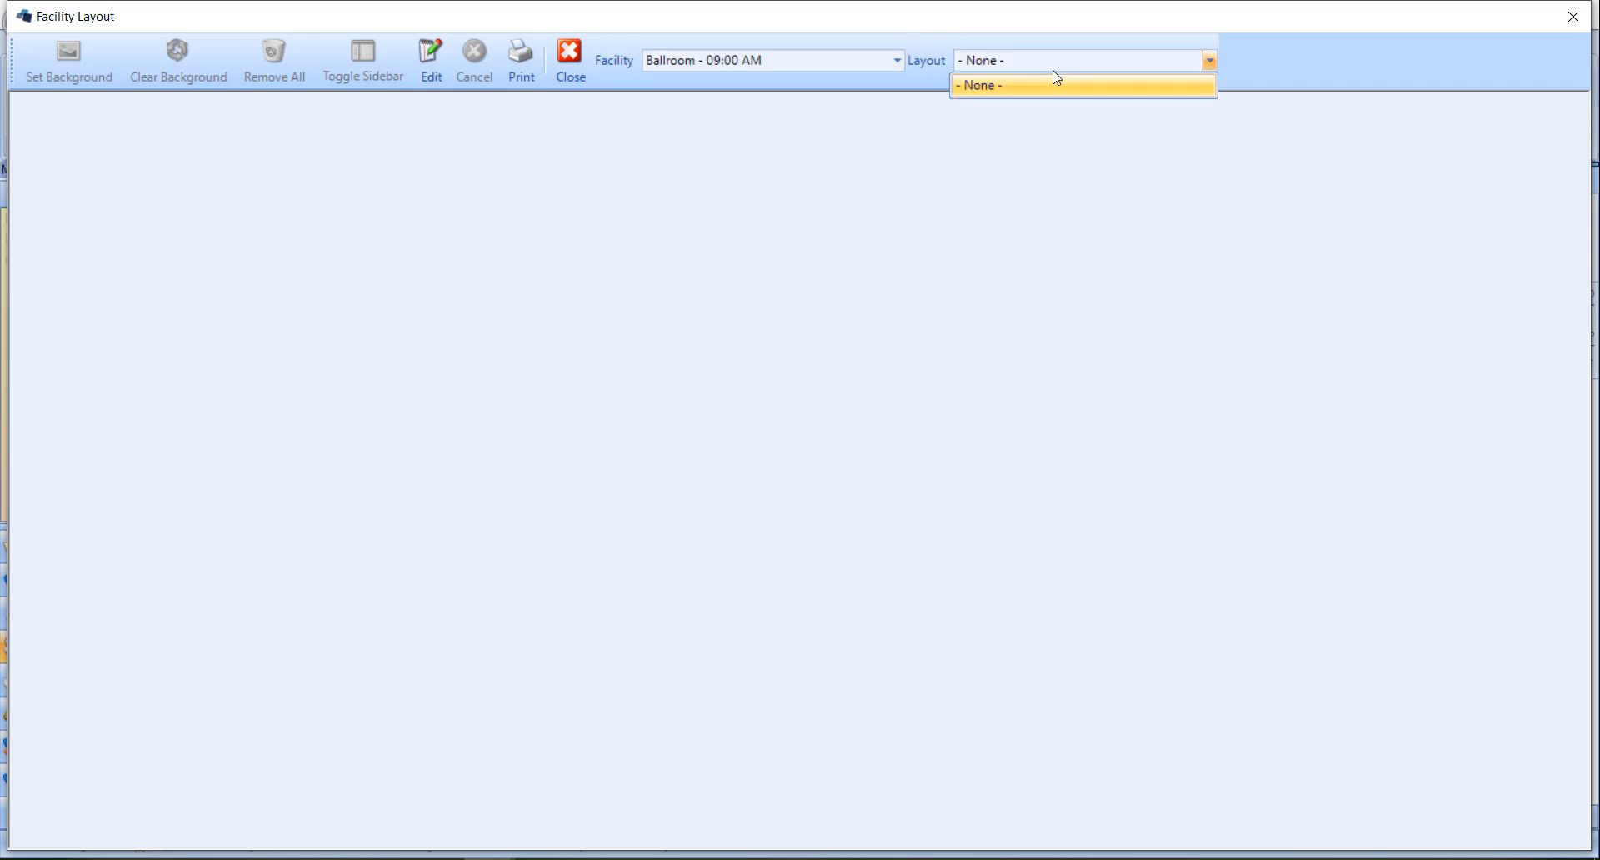
click(1045, 128)
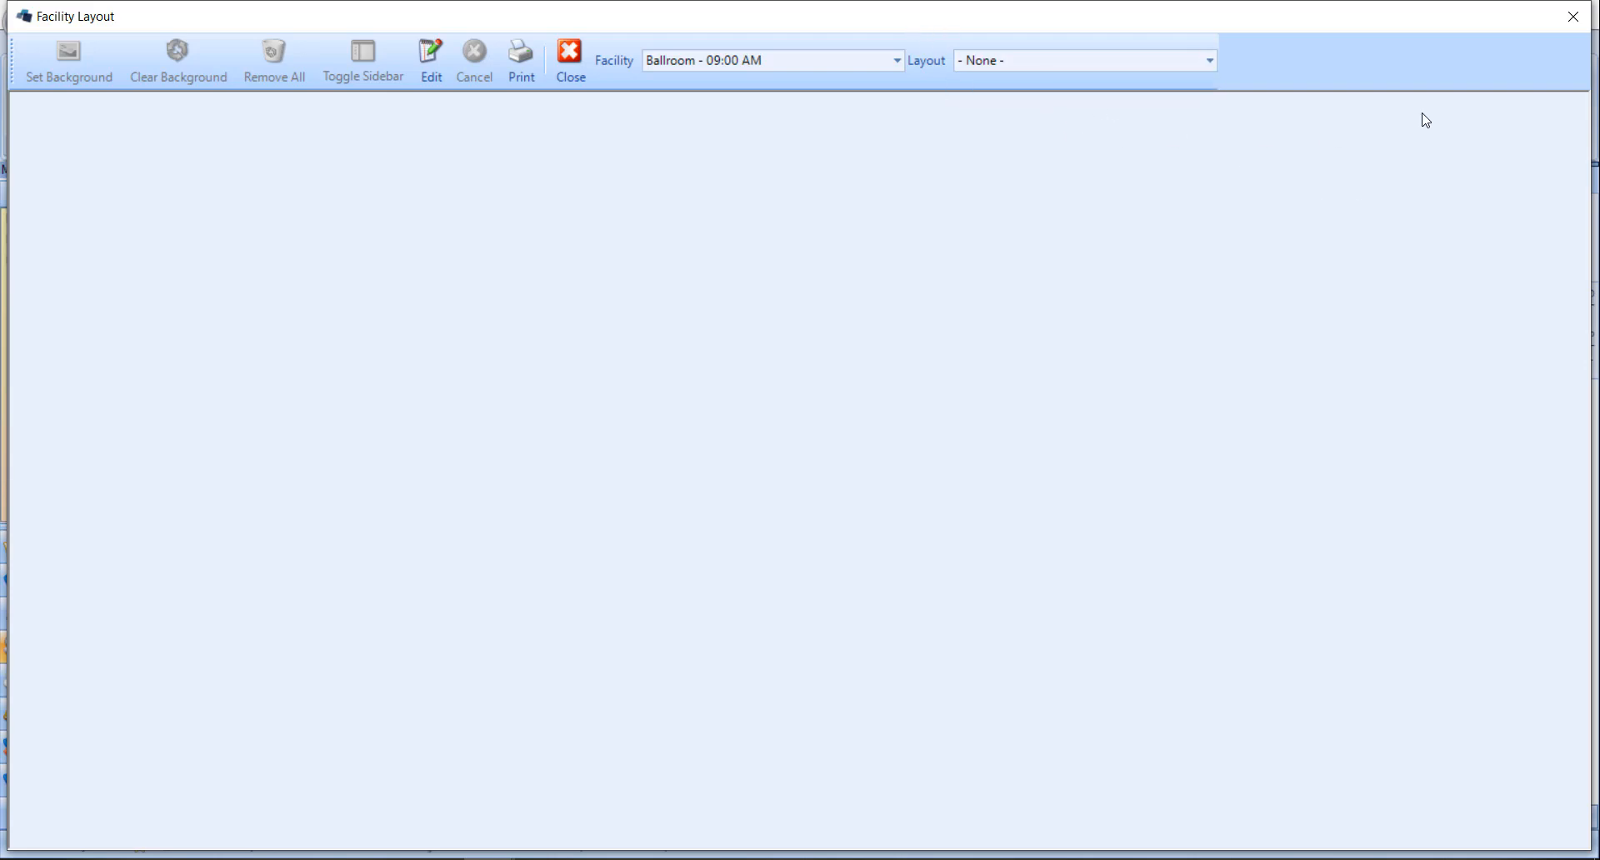
click(1572, 17)
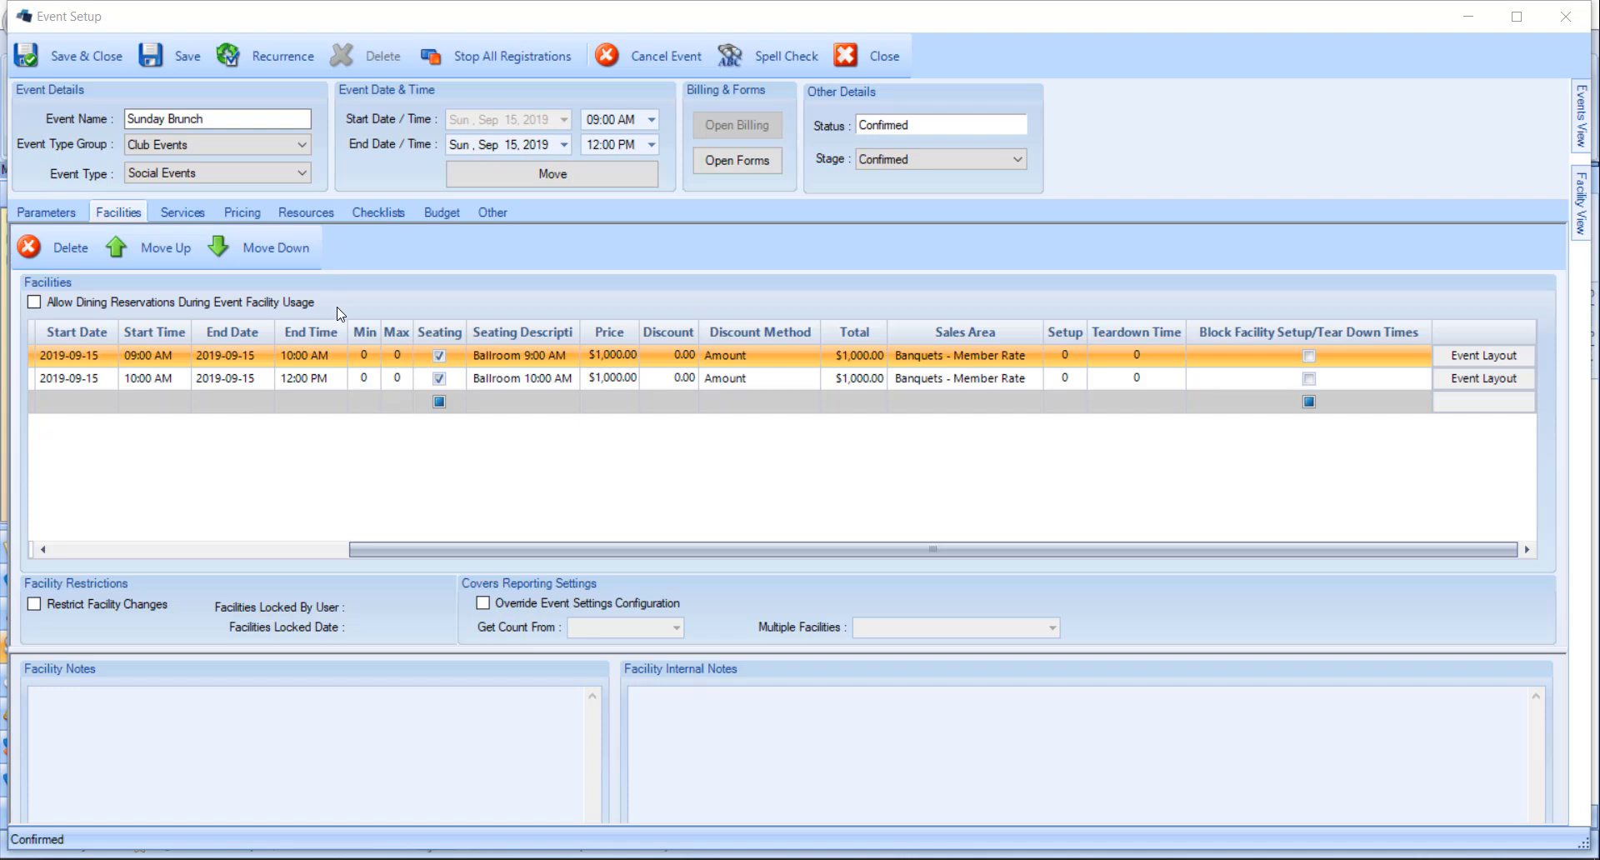
click(313, 719)
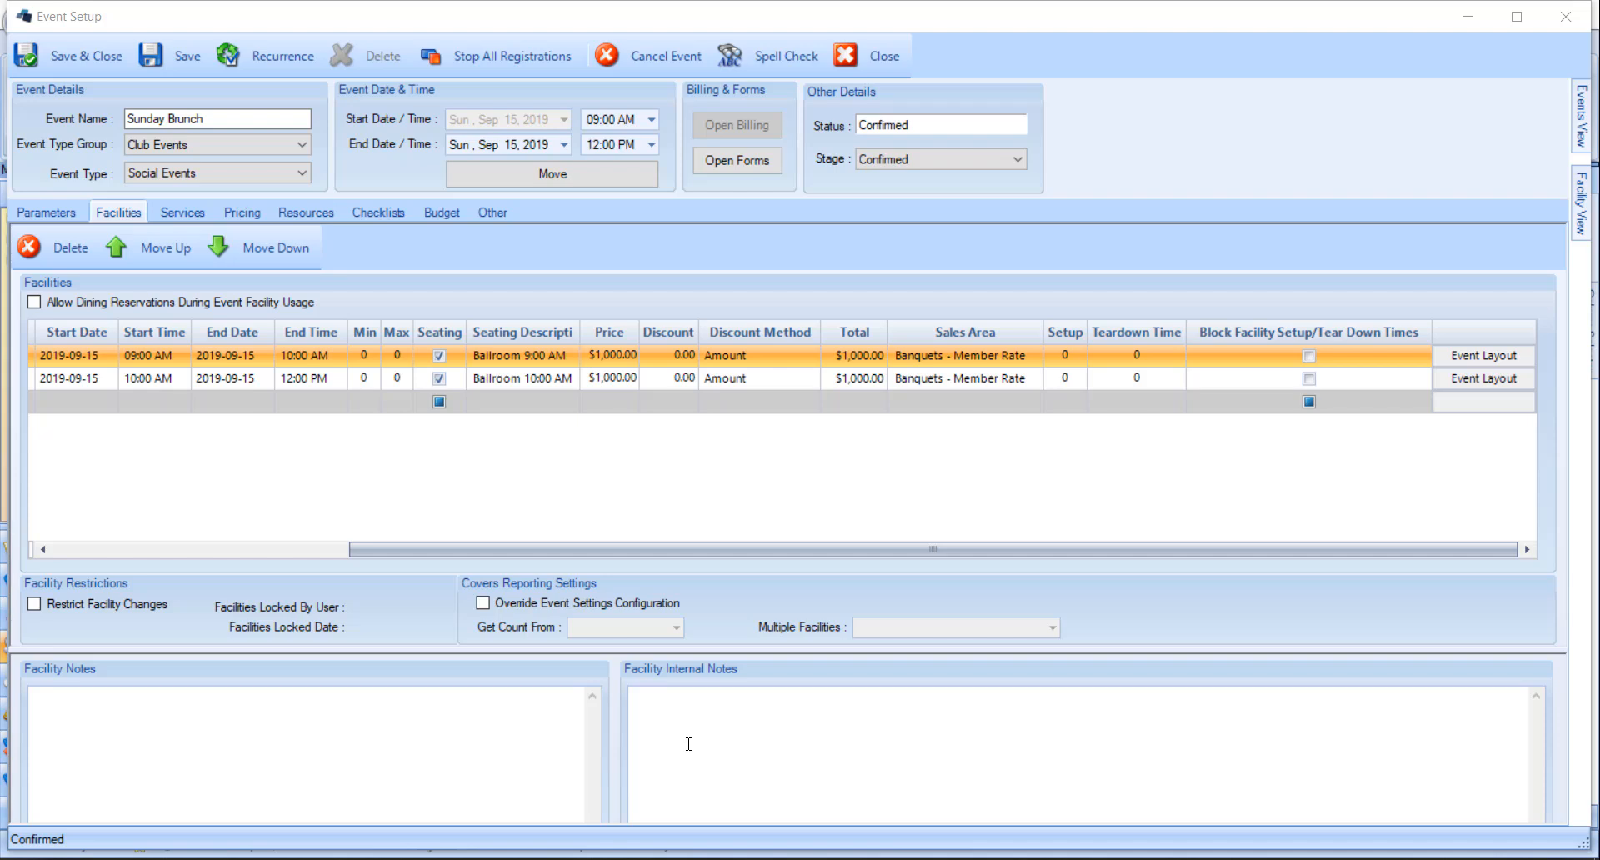
Add a Dinner Buffet service to the event with BREAD-0001 - 2 Pieces of Bread as its sales item
click(198, 222)
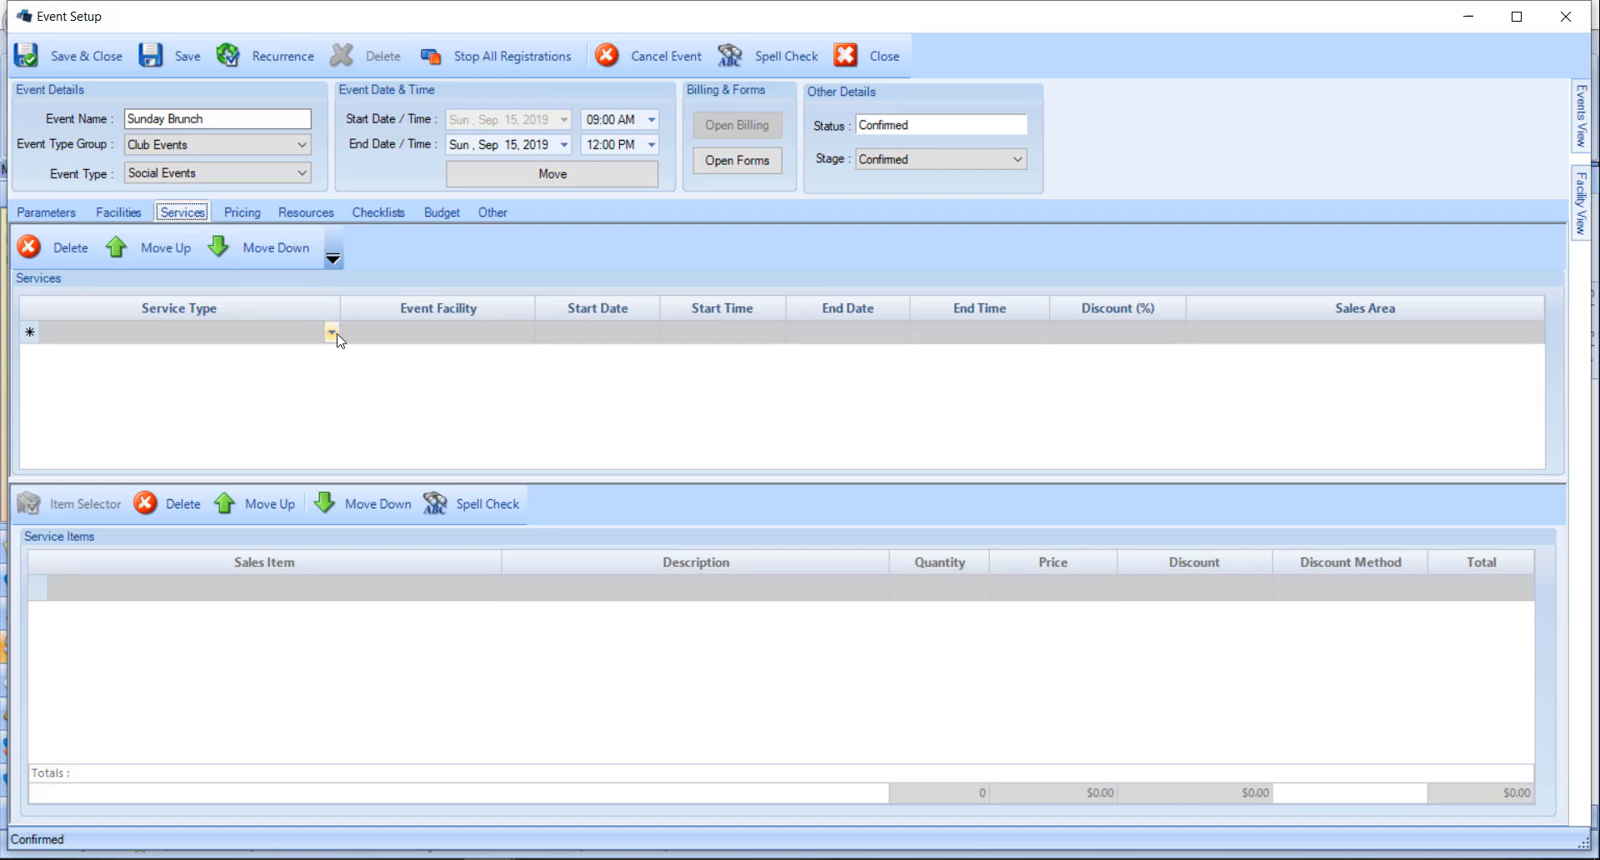
click(336, 334)
click(332, 332)
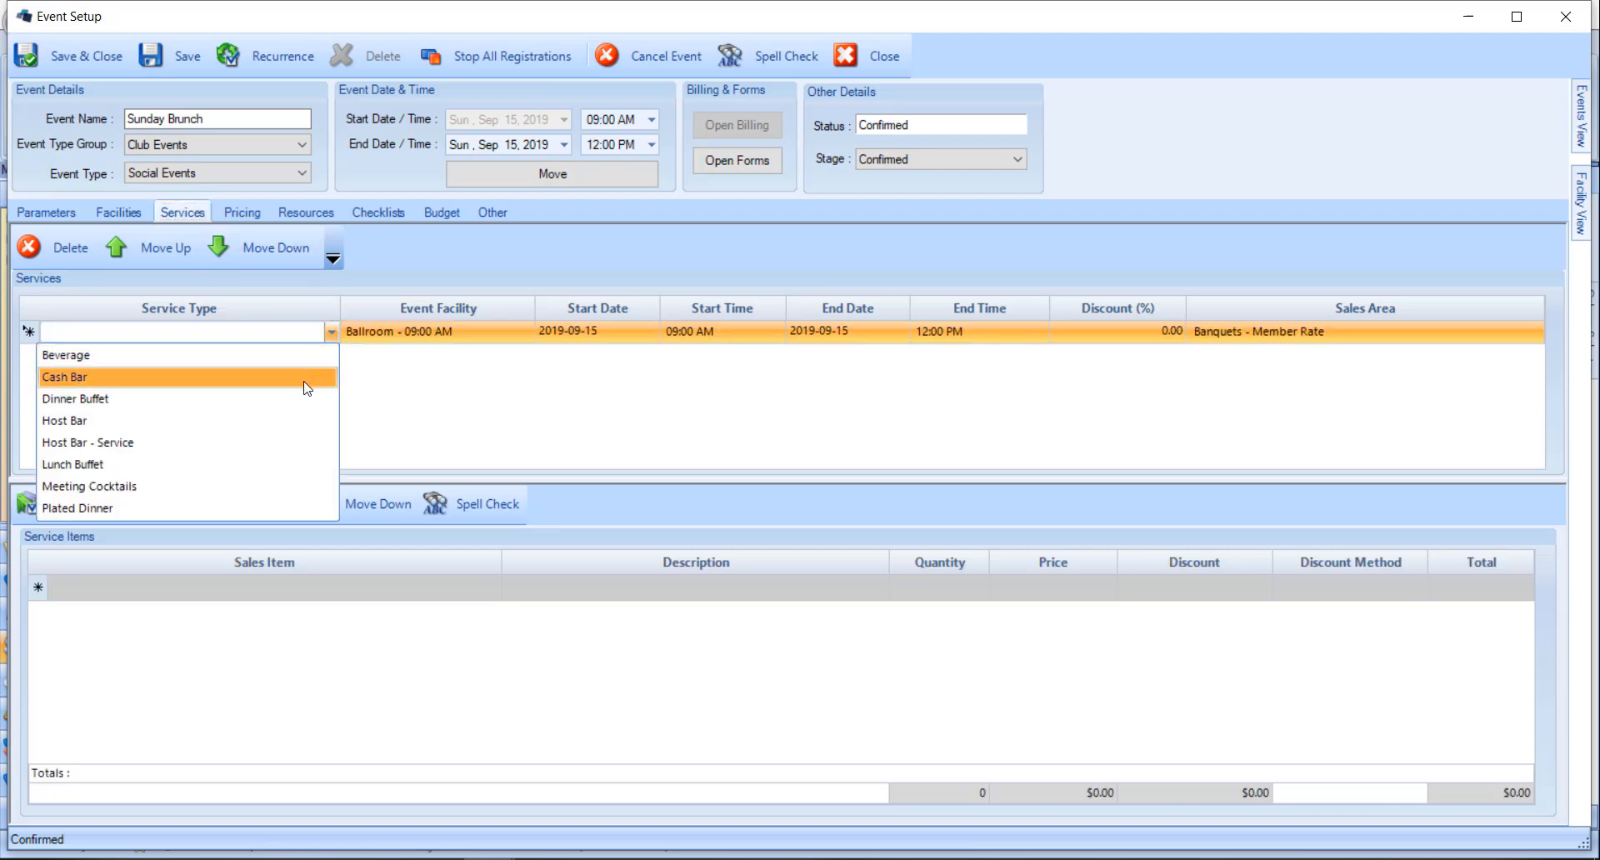
click(298, 395)
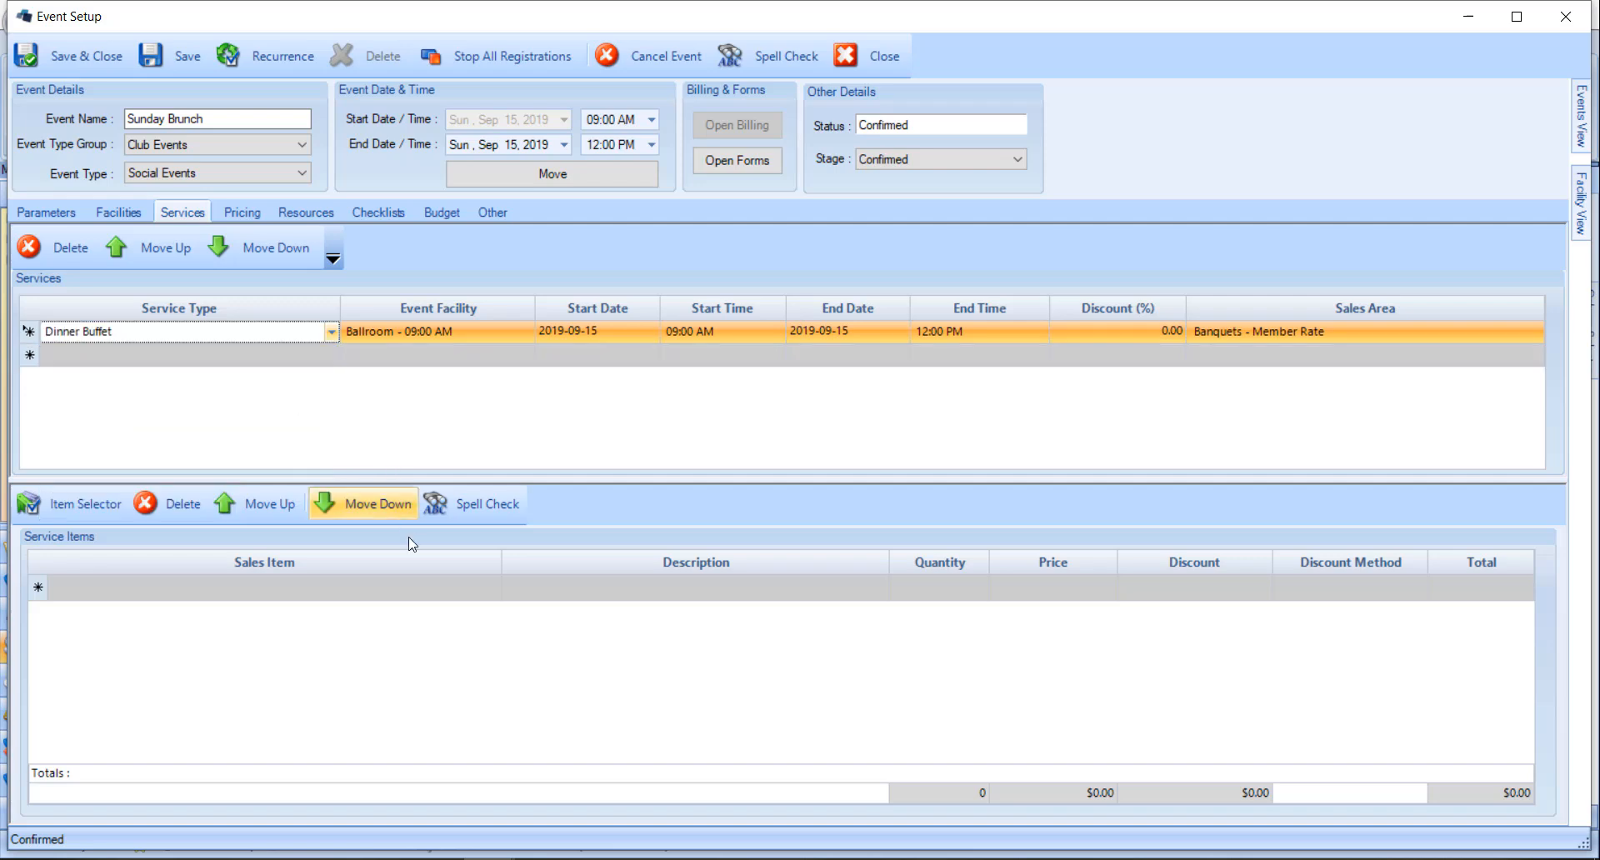
click(496, 587)
click(495, 586)
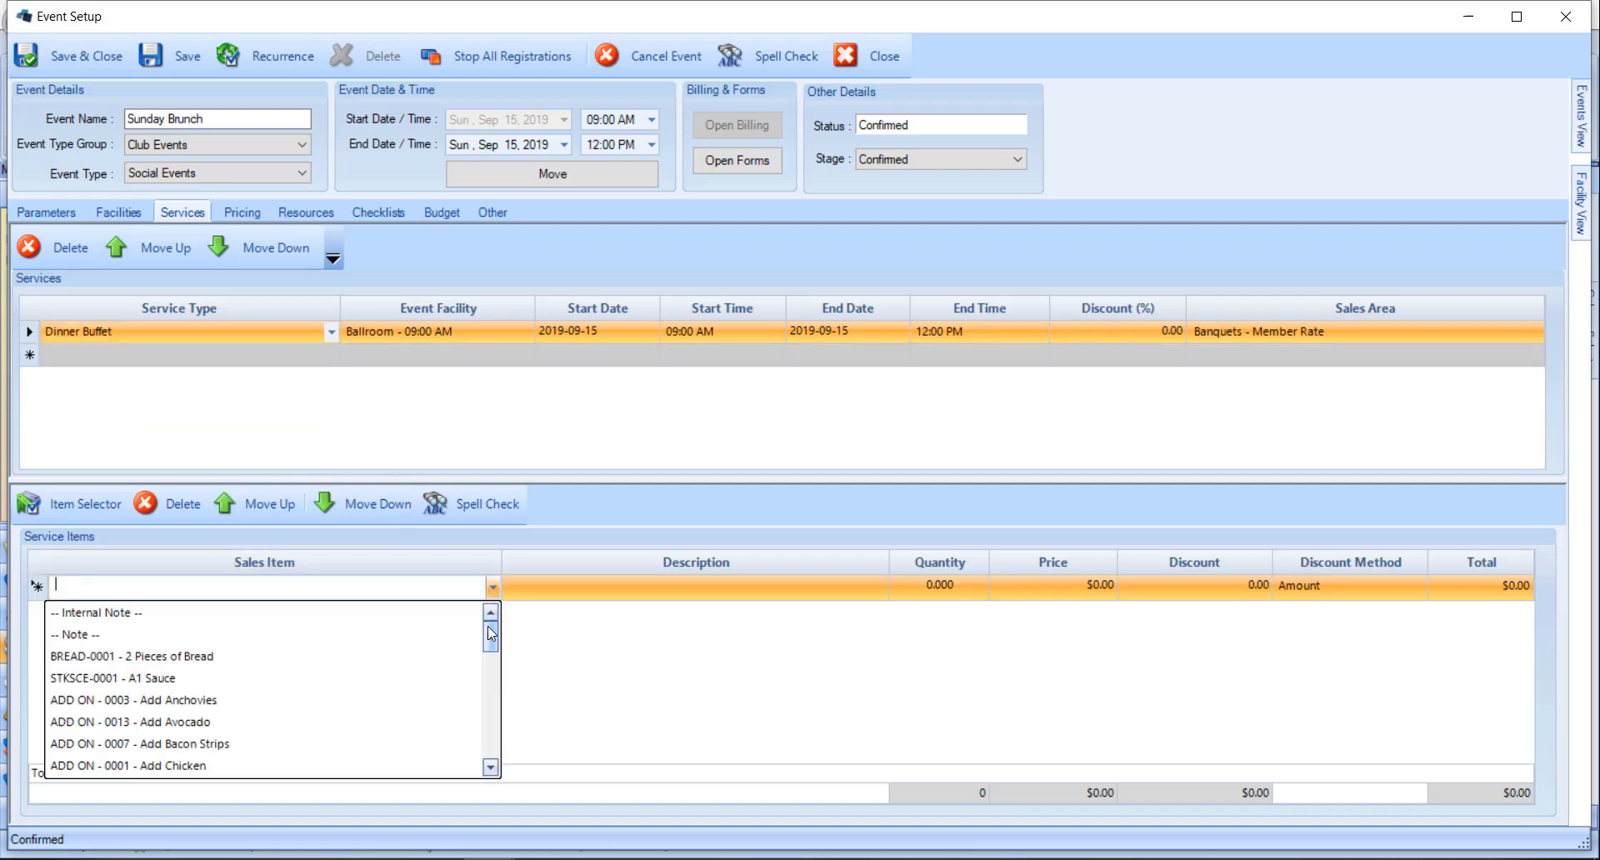
click(422, 651)
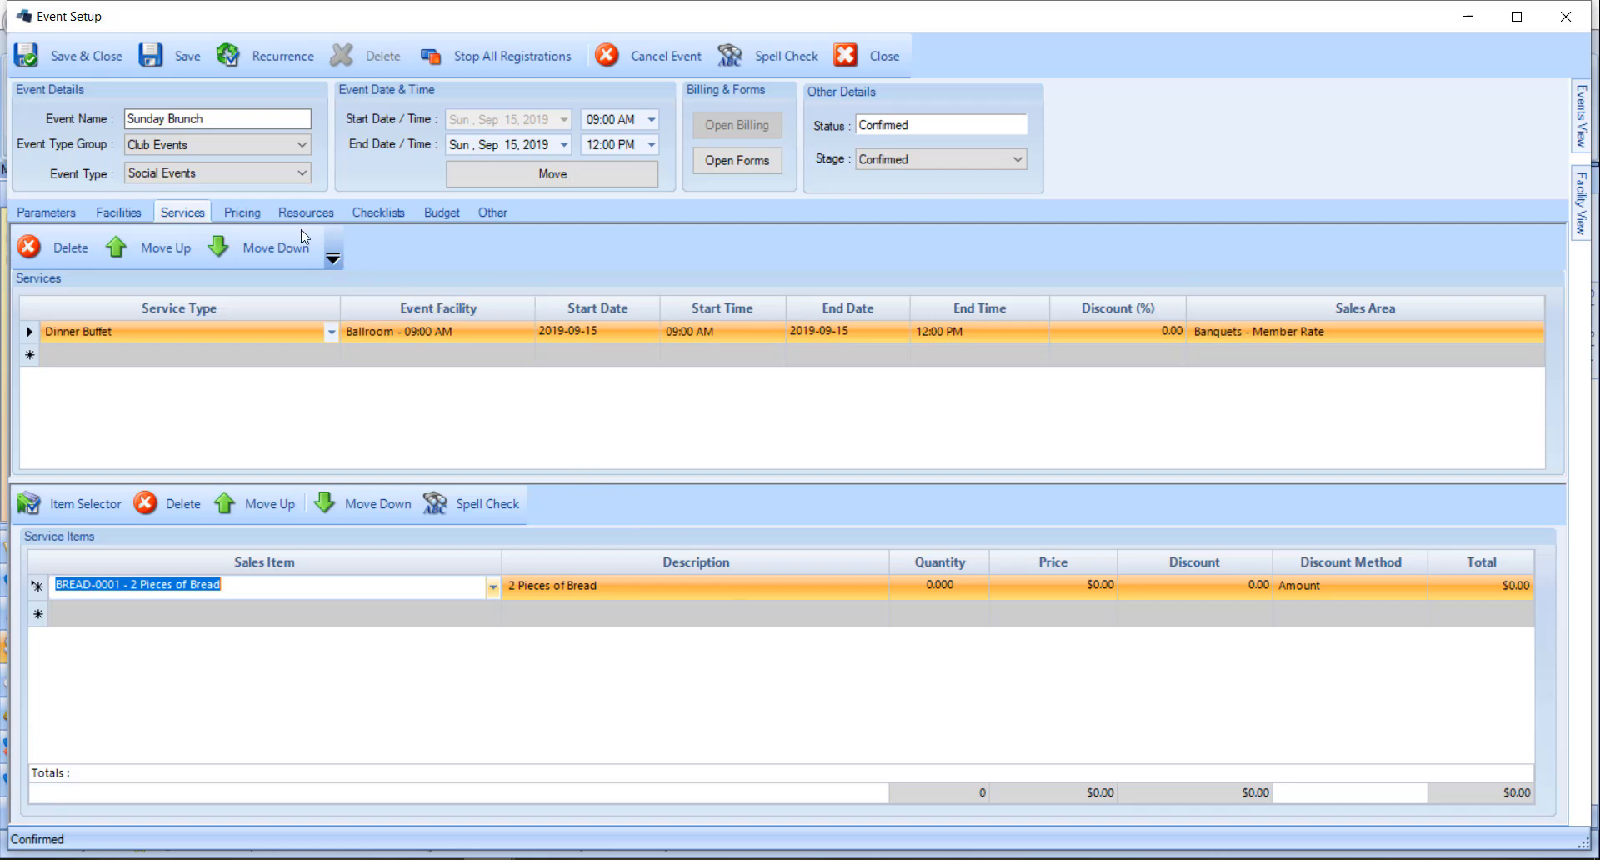
Fill in Adult pricing with a $50.00 member price, $60.00 guest price and the description override "Sunday Brunch - Adult"
click(243, 213)
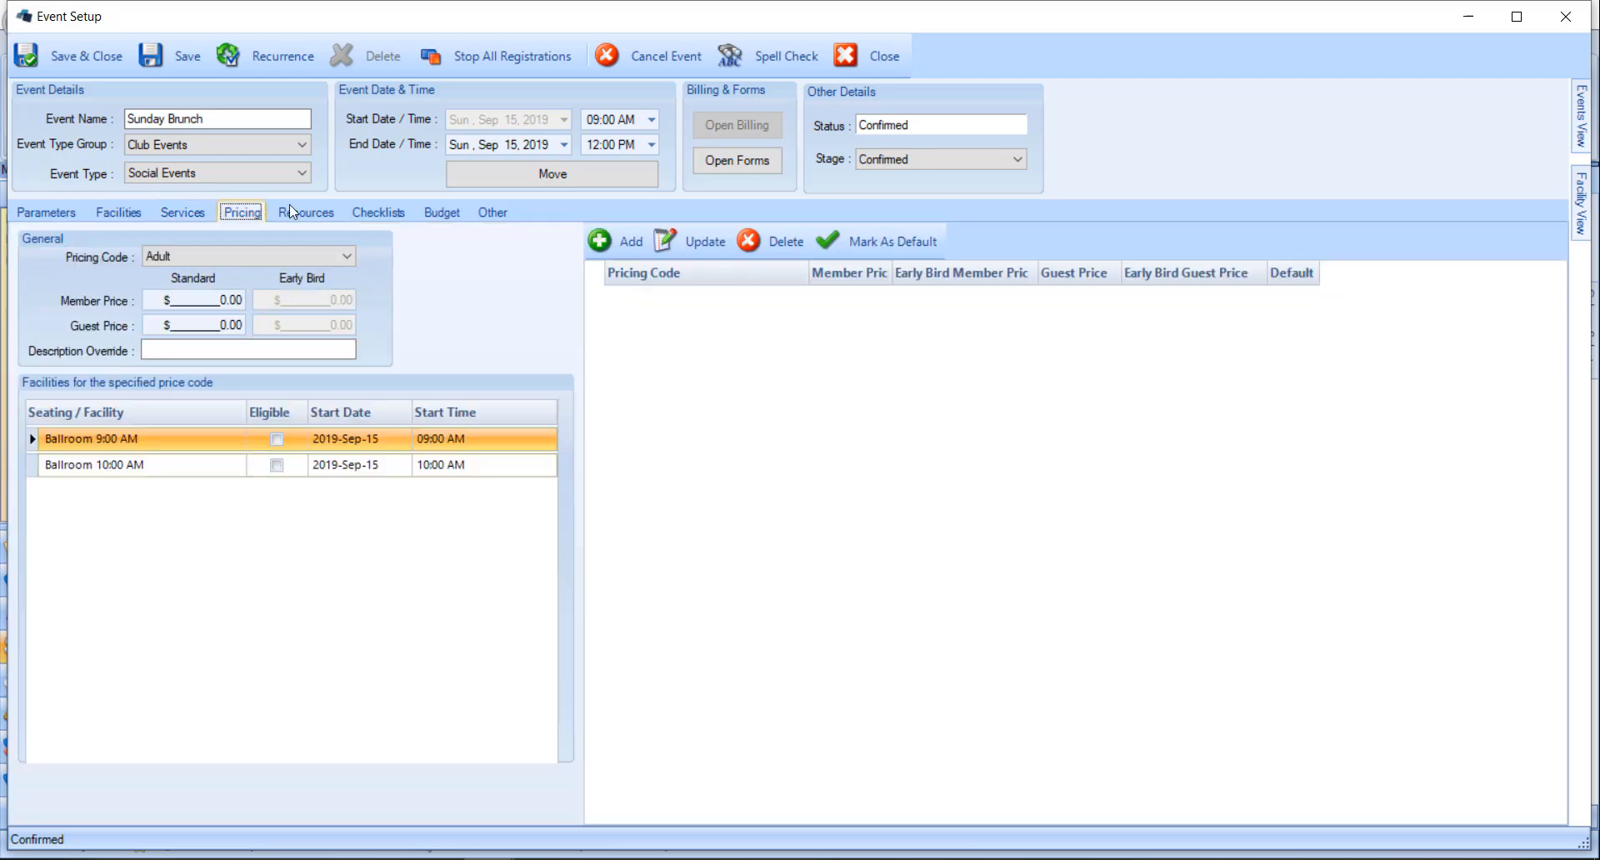
click(322, 257)
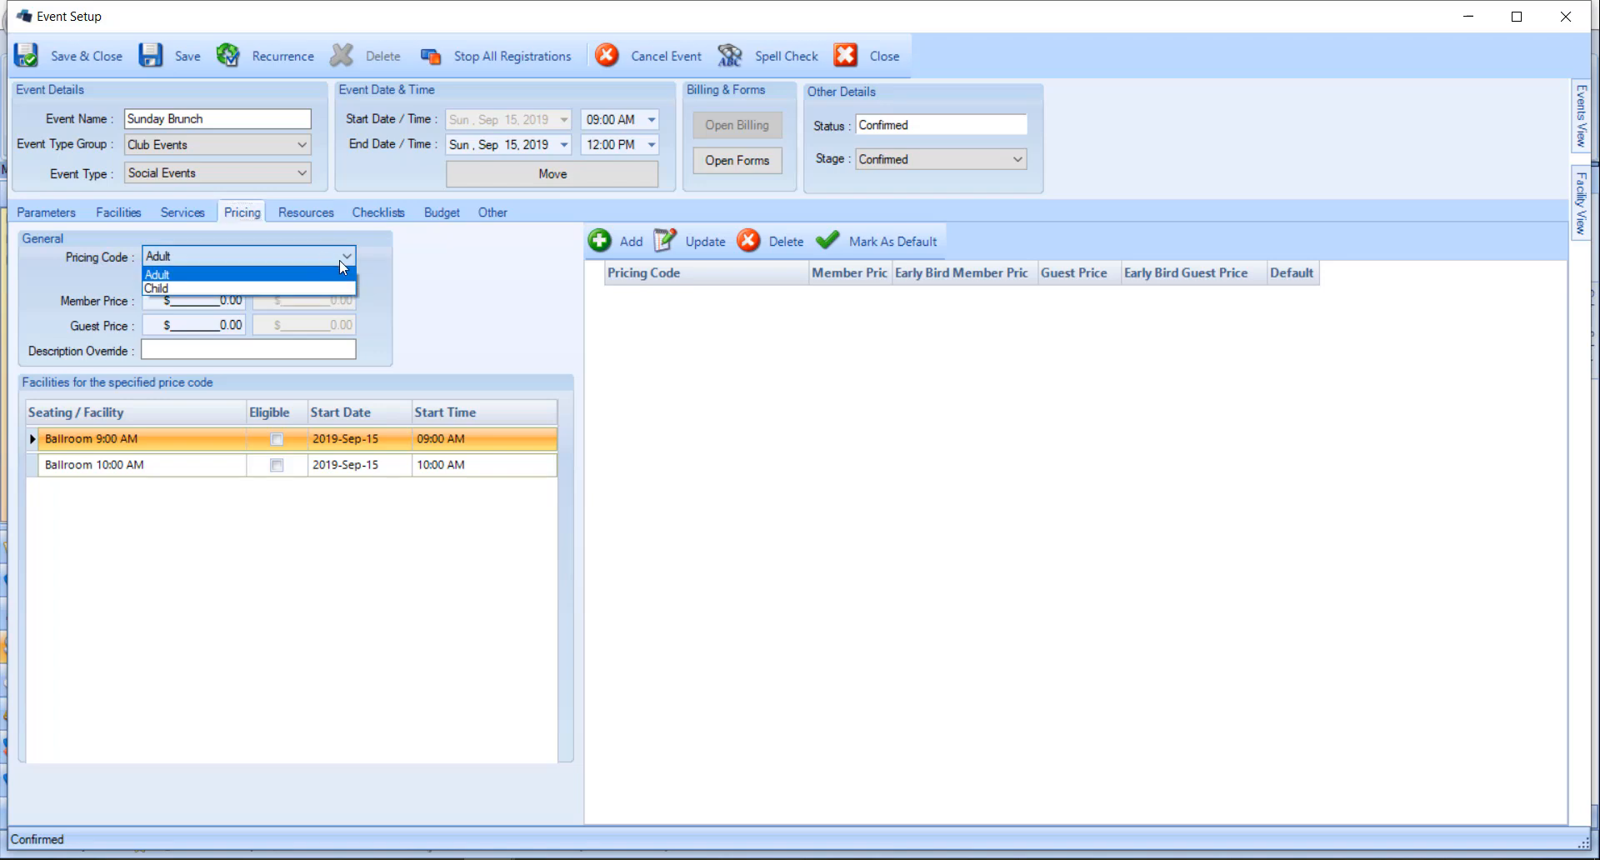
click(334, 274)
click(227, 304)
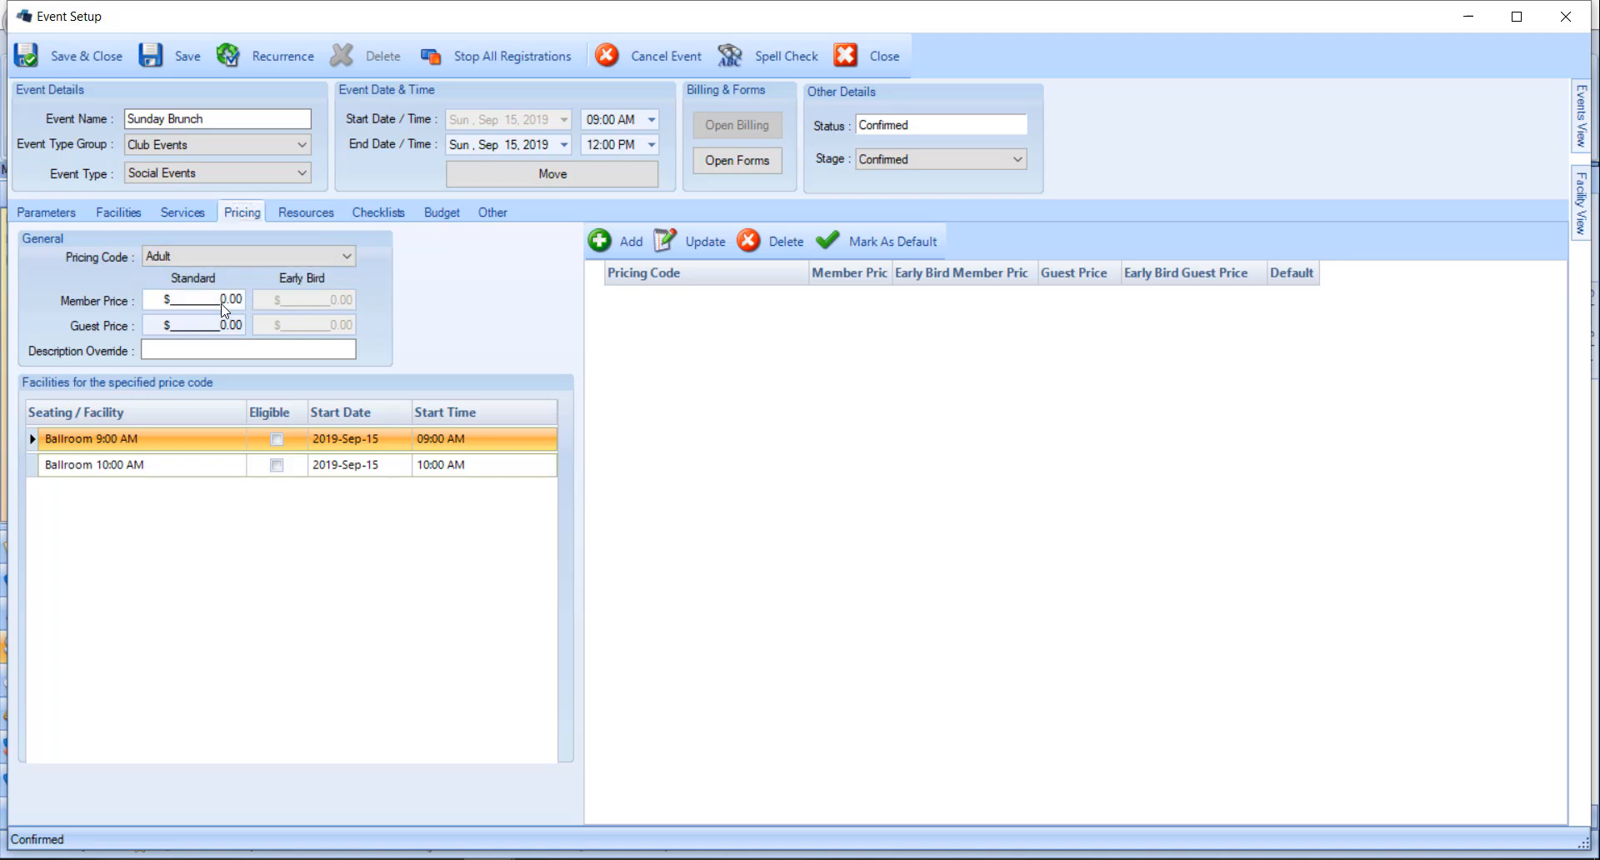
text(50)
click(223, 323)
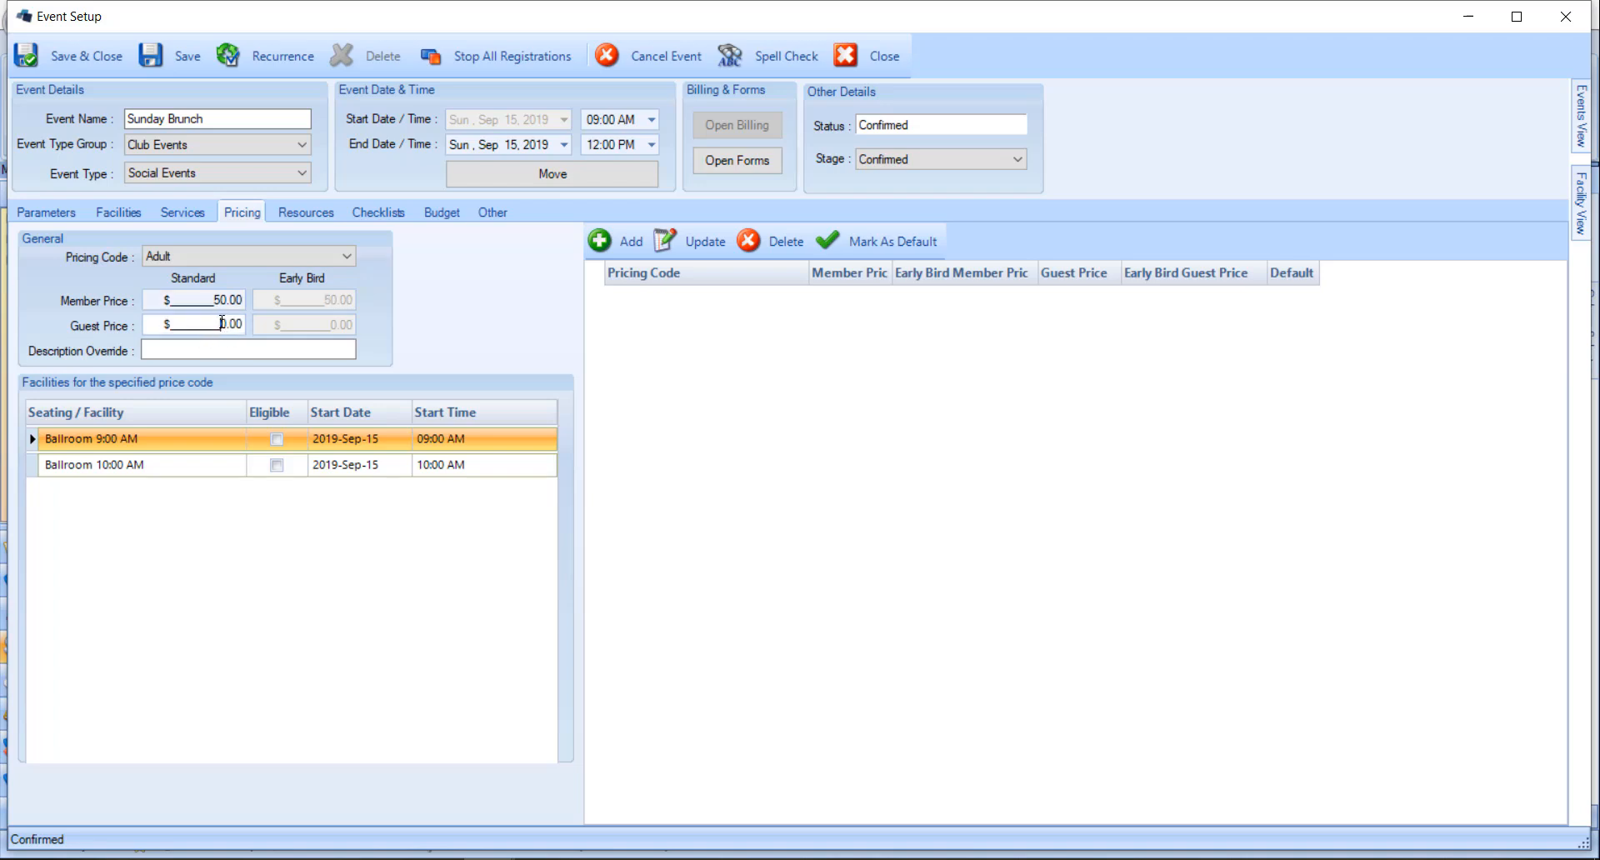
text(60)
click(340, 351)
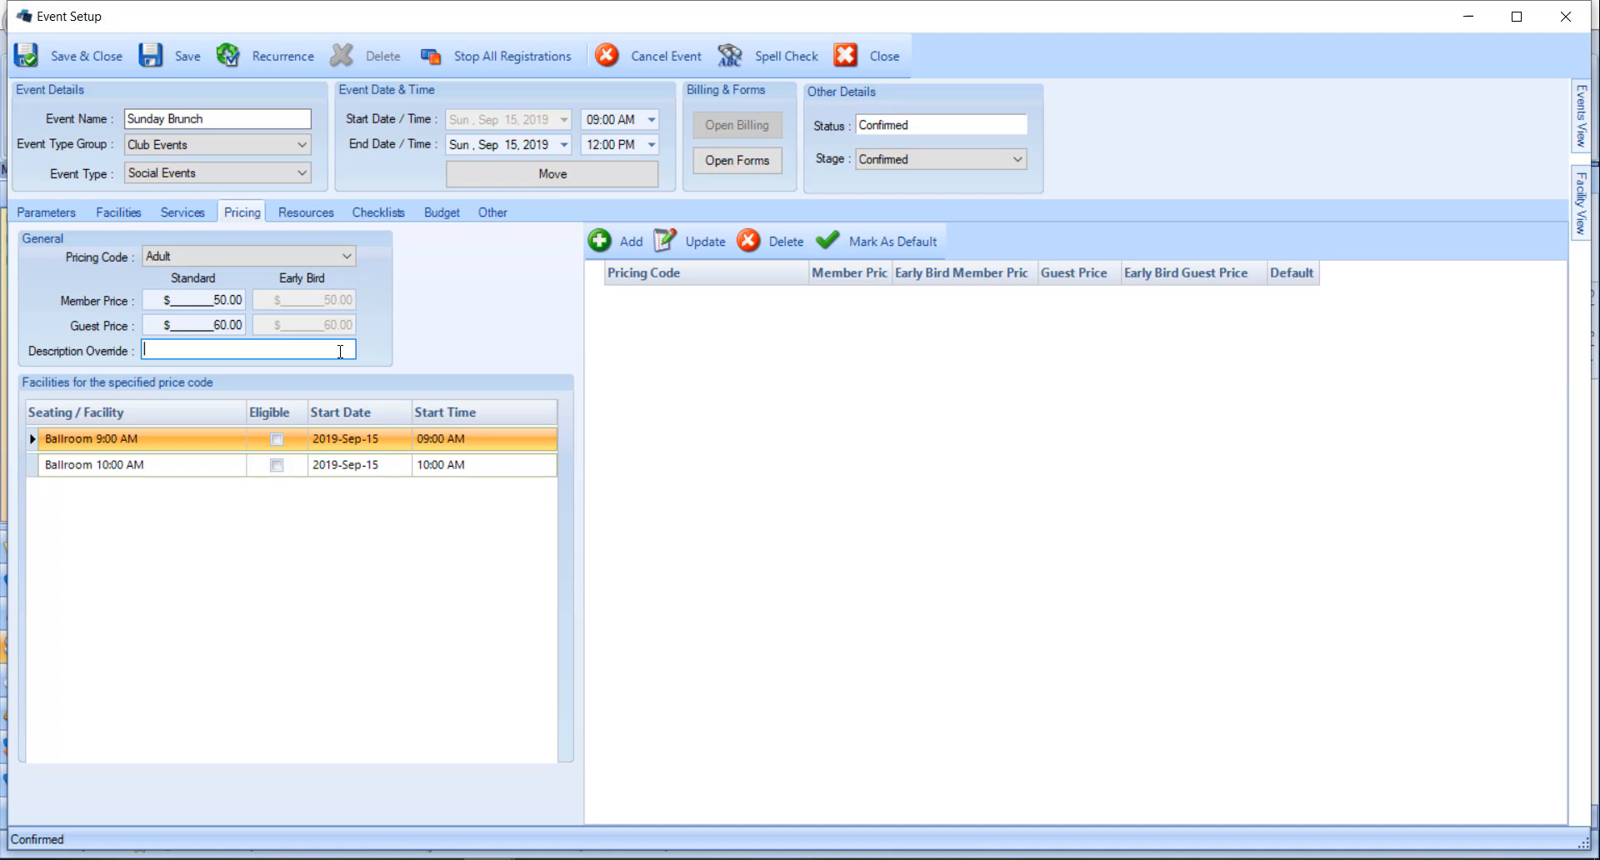
text(Sunday Brunch - Adult)
Make both Ballroom seatings eligible for the Adult pricing and add it to the event's pricing codes
click(281, 441)
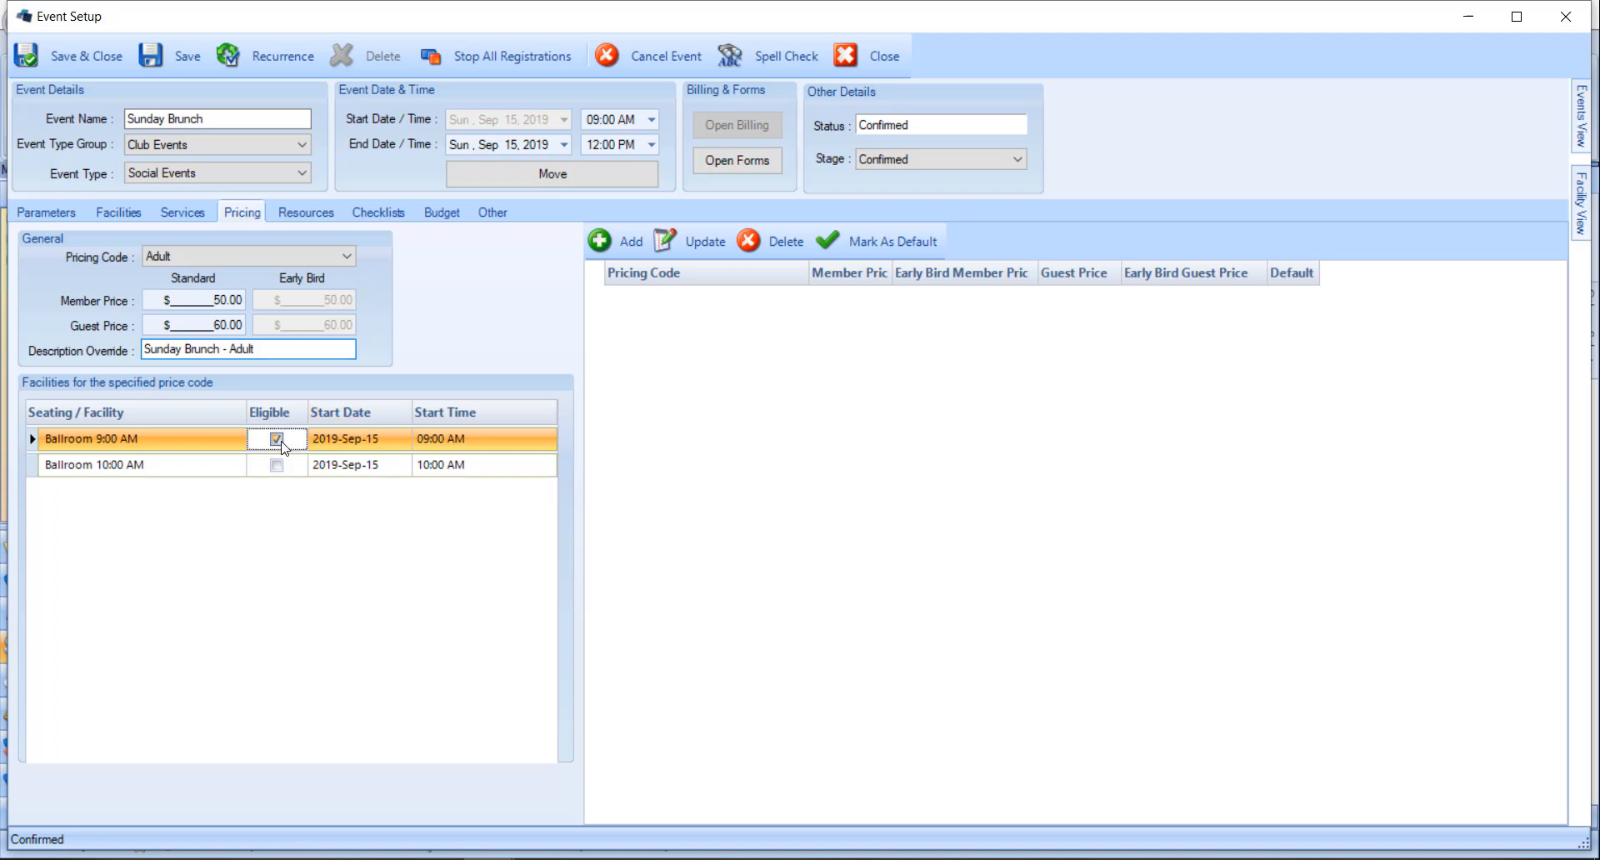
click(276, 464)
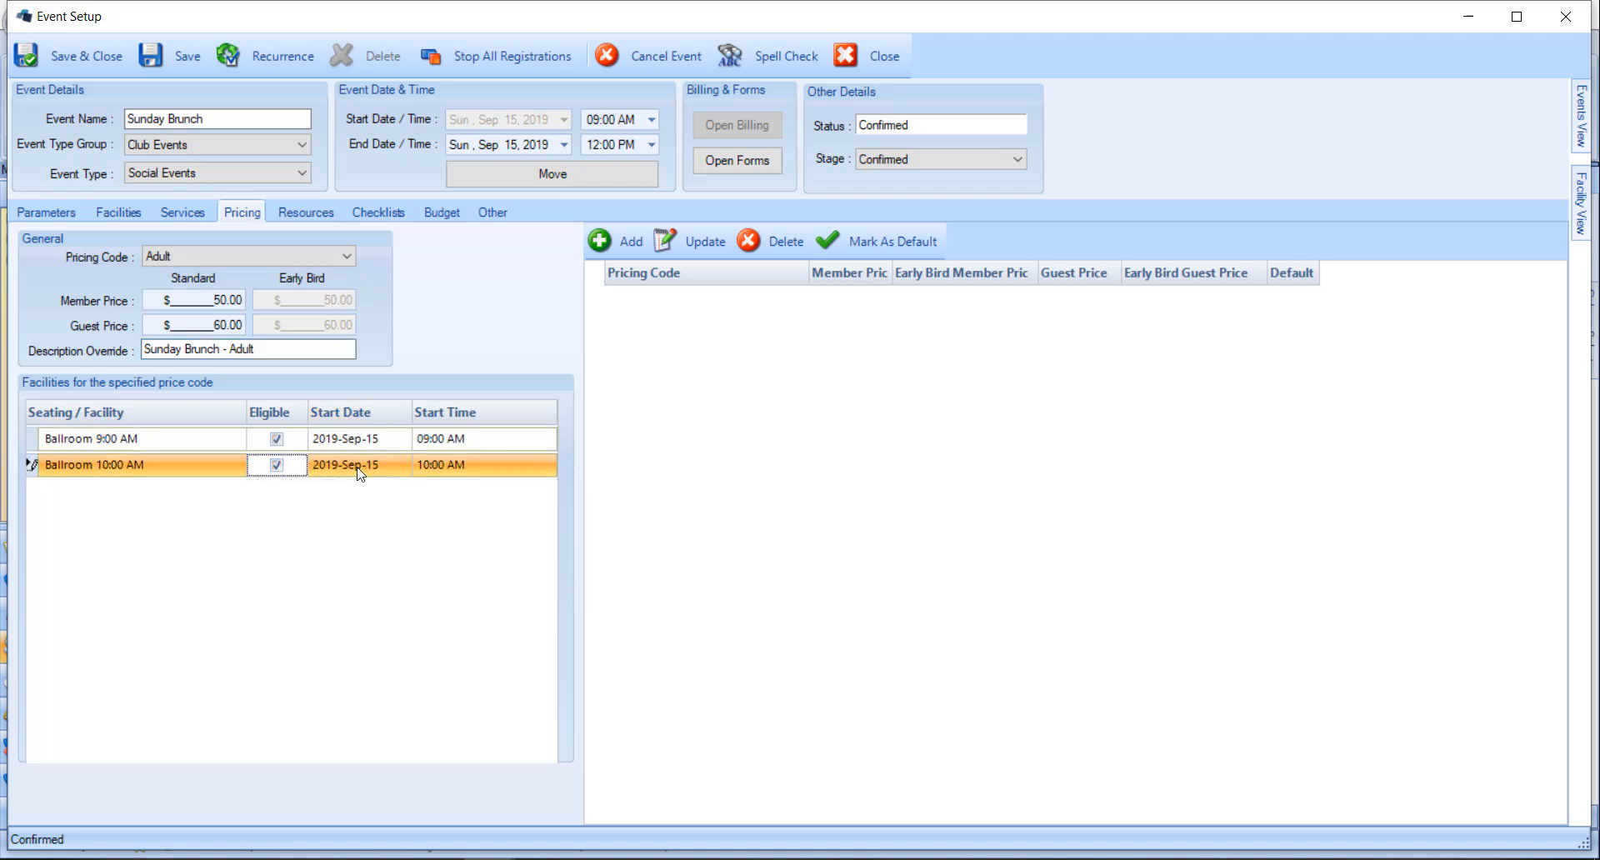
click(622, 242)
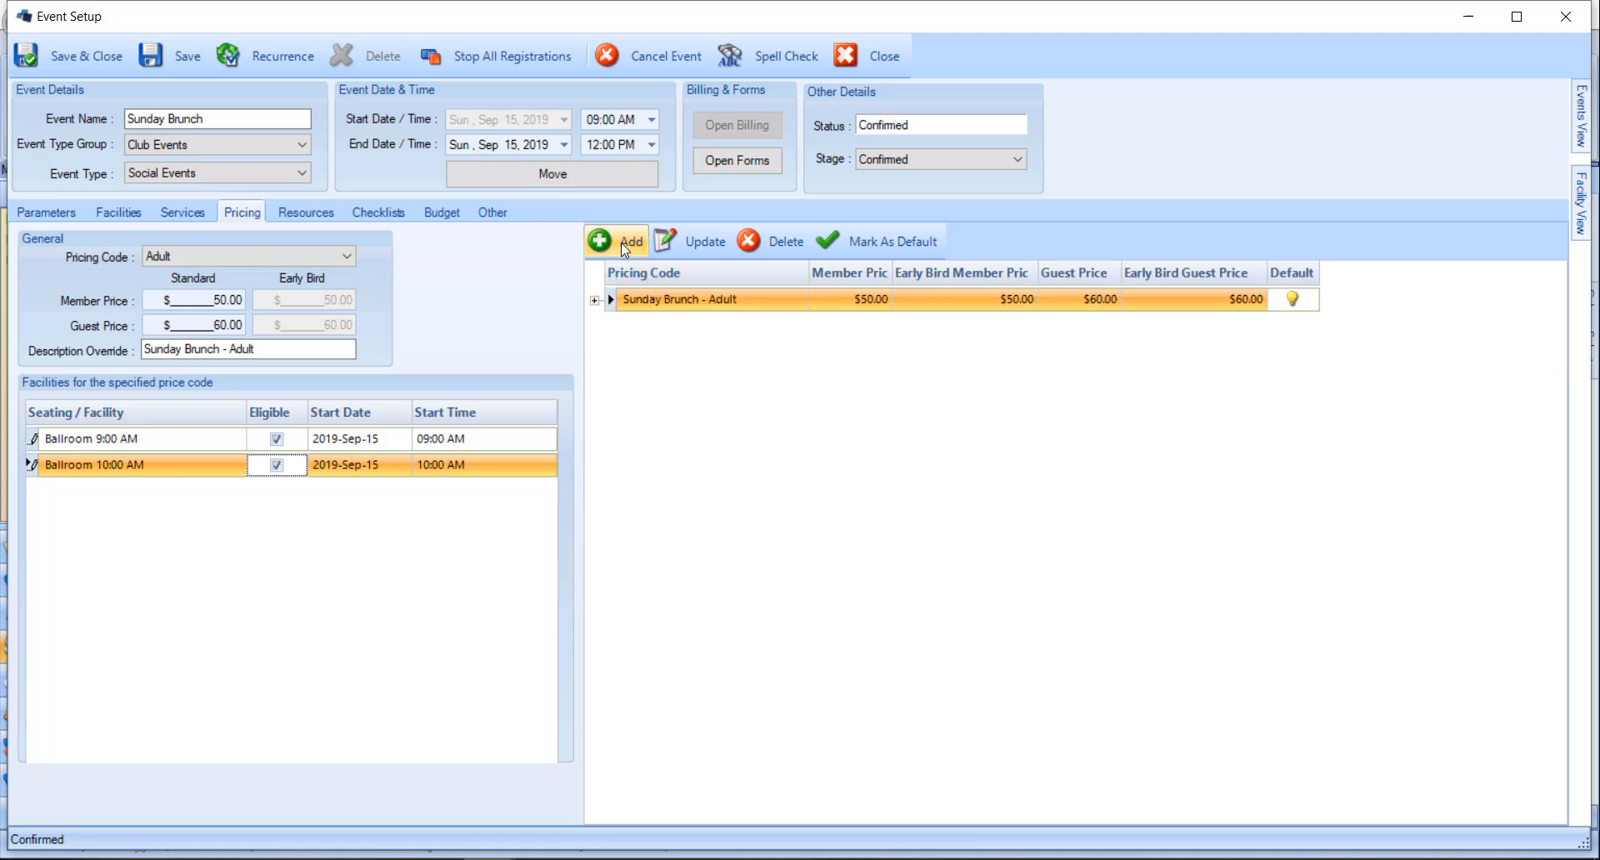
click(659, 309)
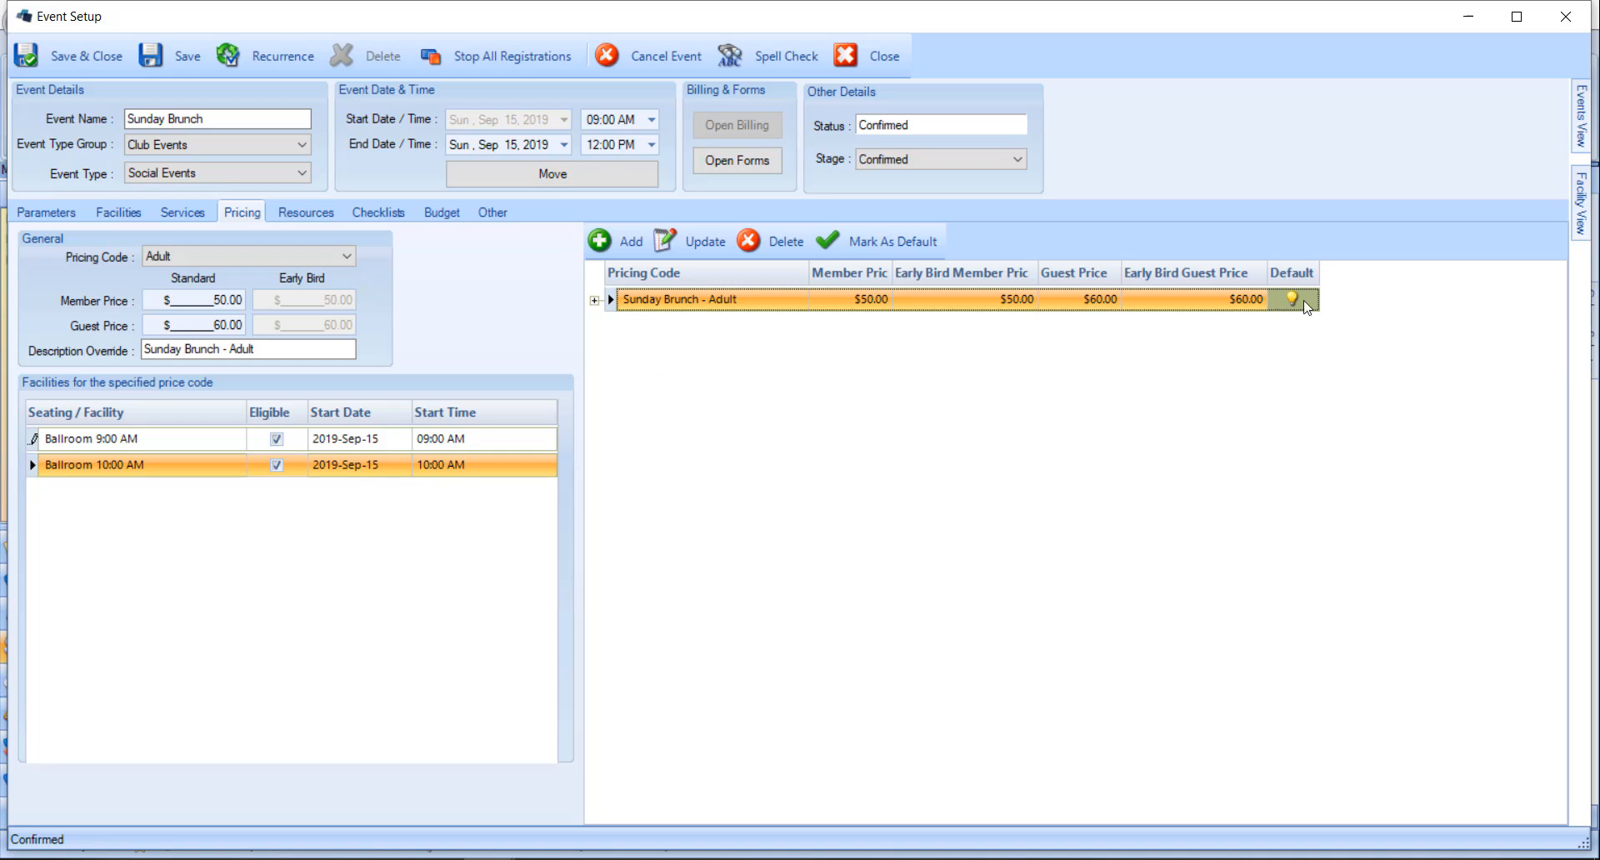
Add an Event Rentals resource grouping to the event
click(316, 217)
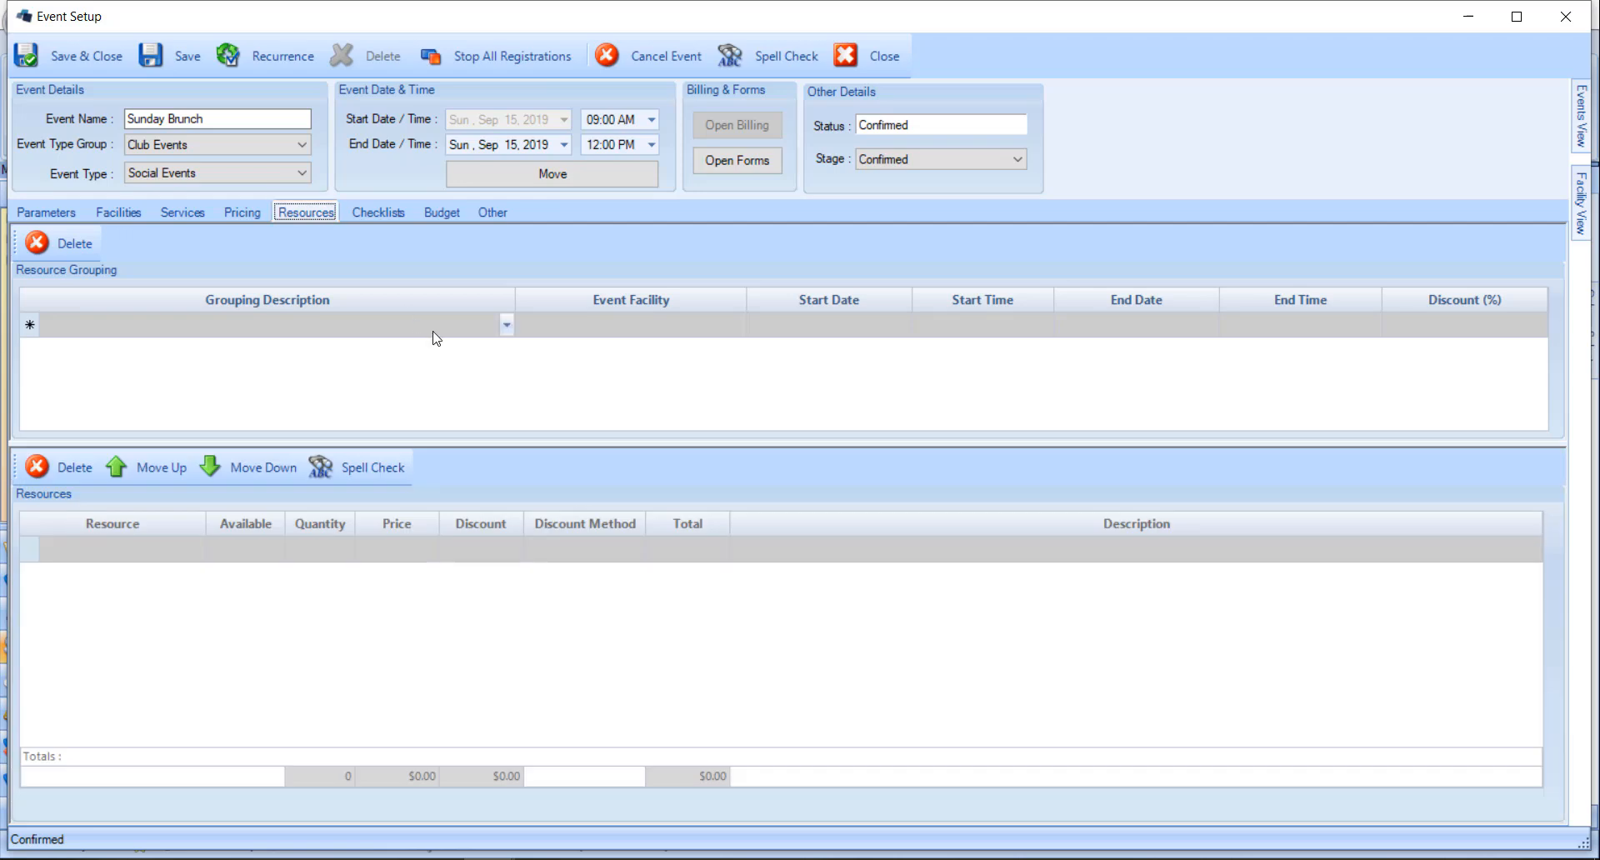
click(505, 327)
click(488, 348)
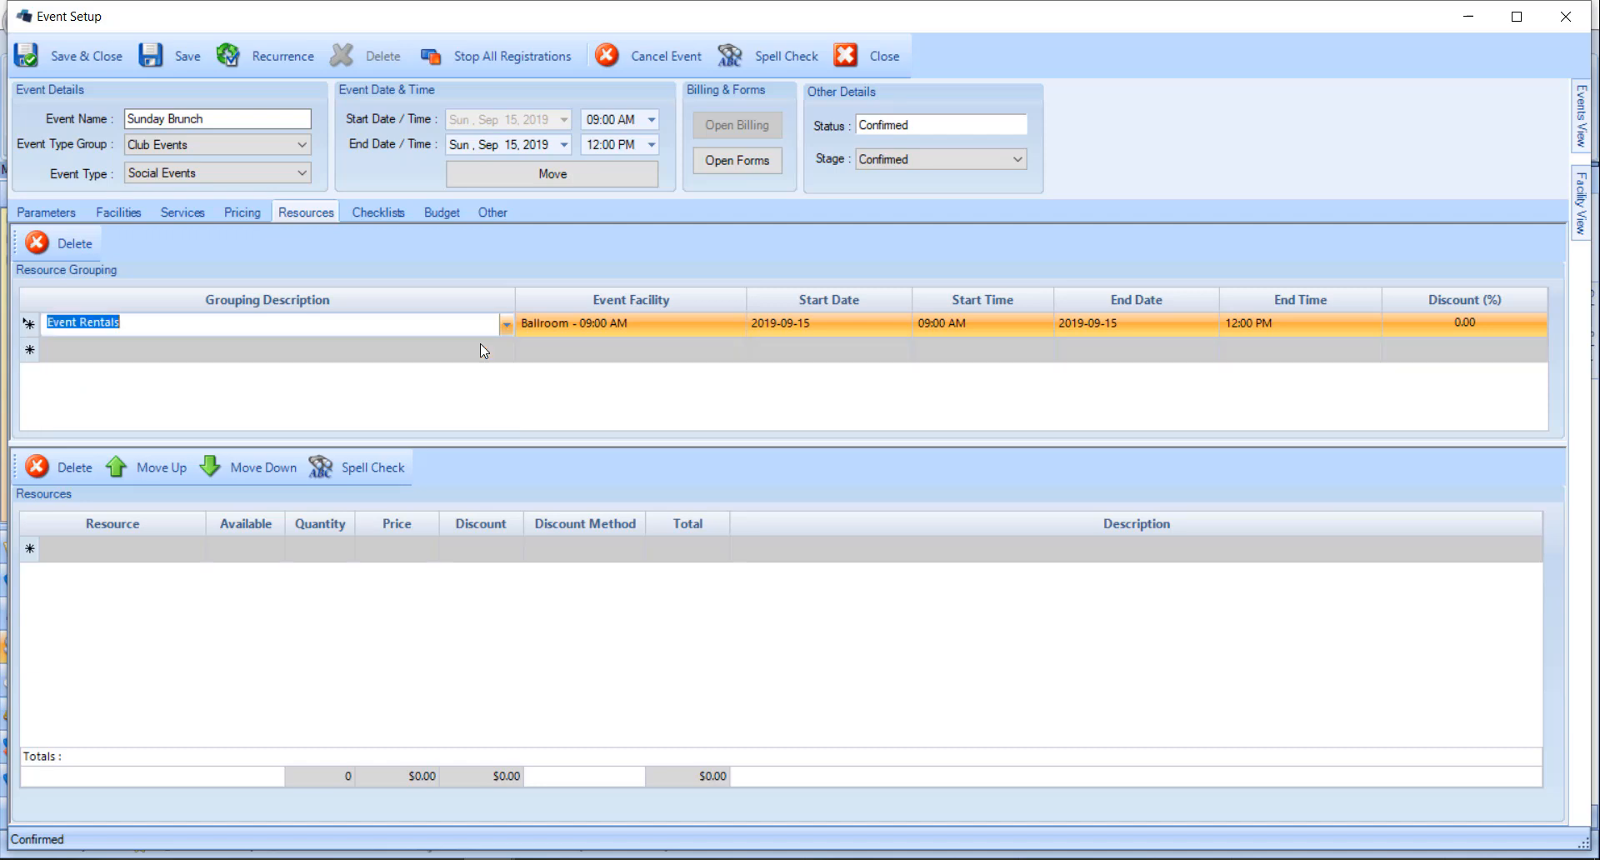
Add a Microphone to the Event Rentals resources with a quantity of 1 and a price of 0.00
click(192, 546)
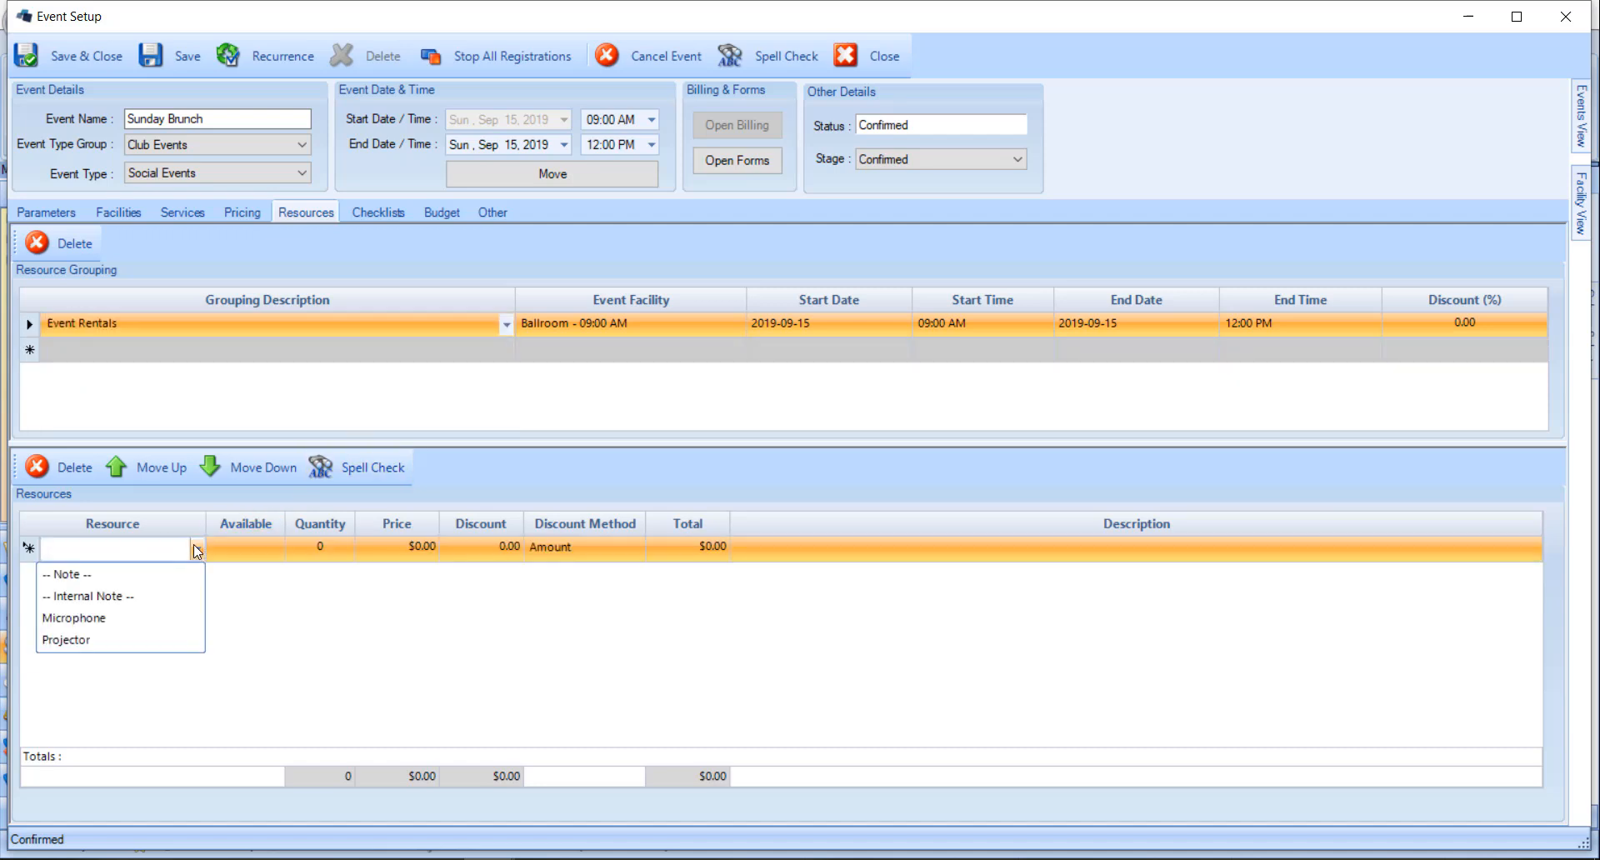
click(131, 617)
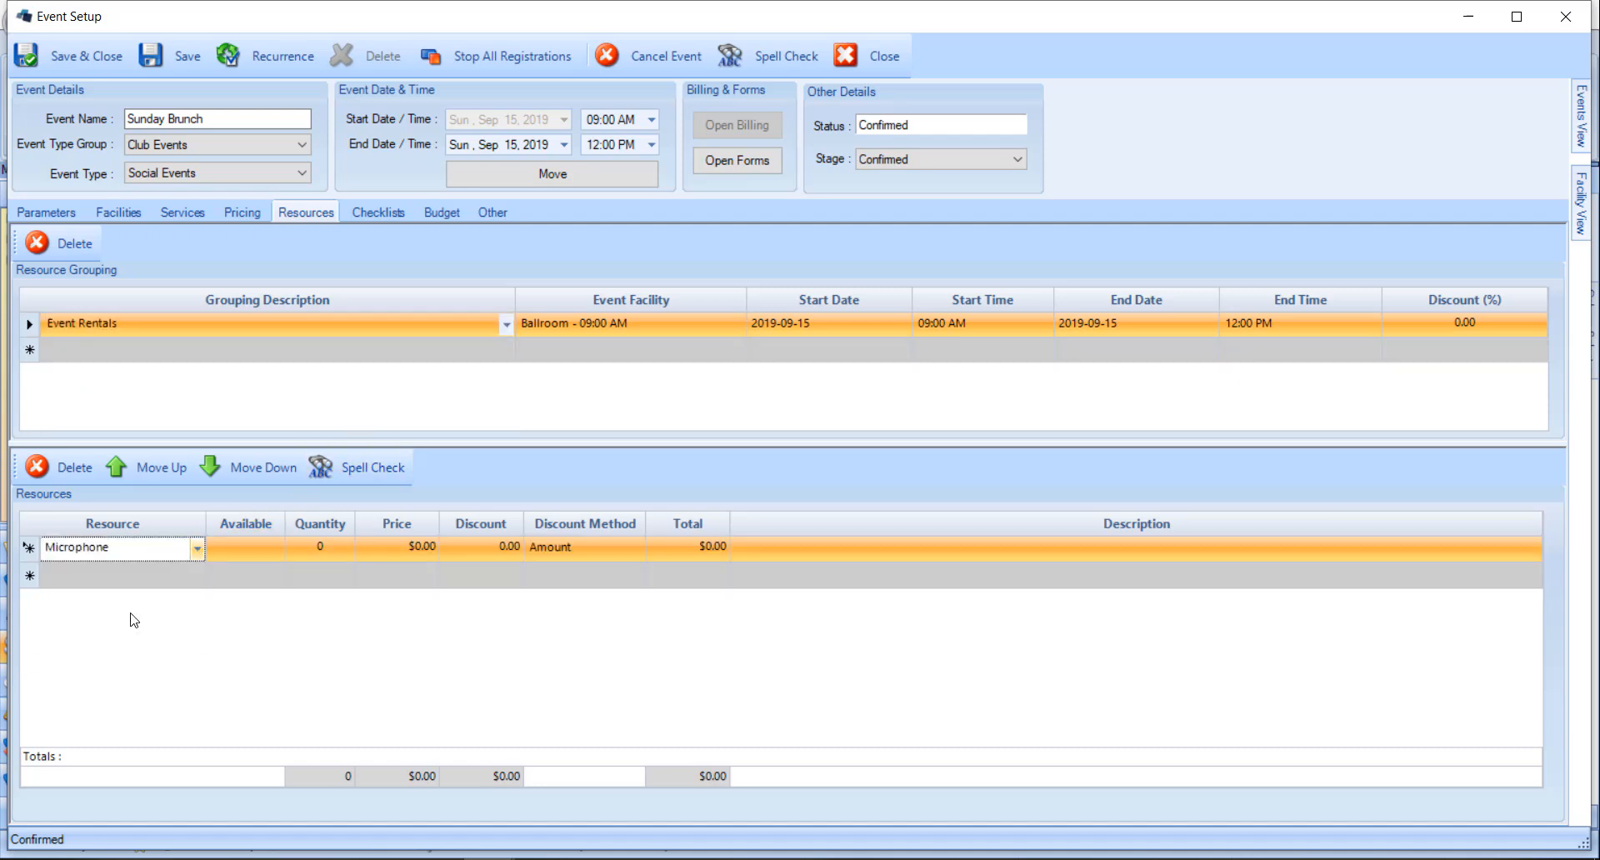
click(345, 546)
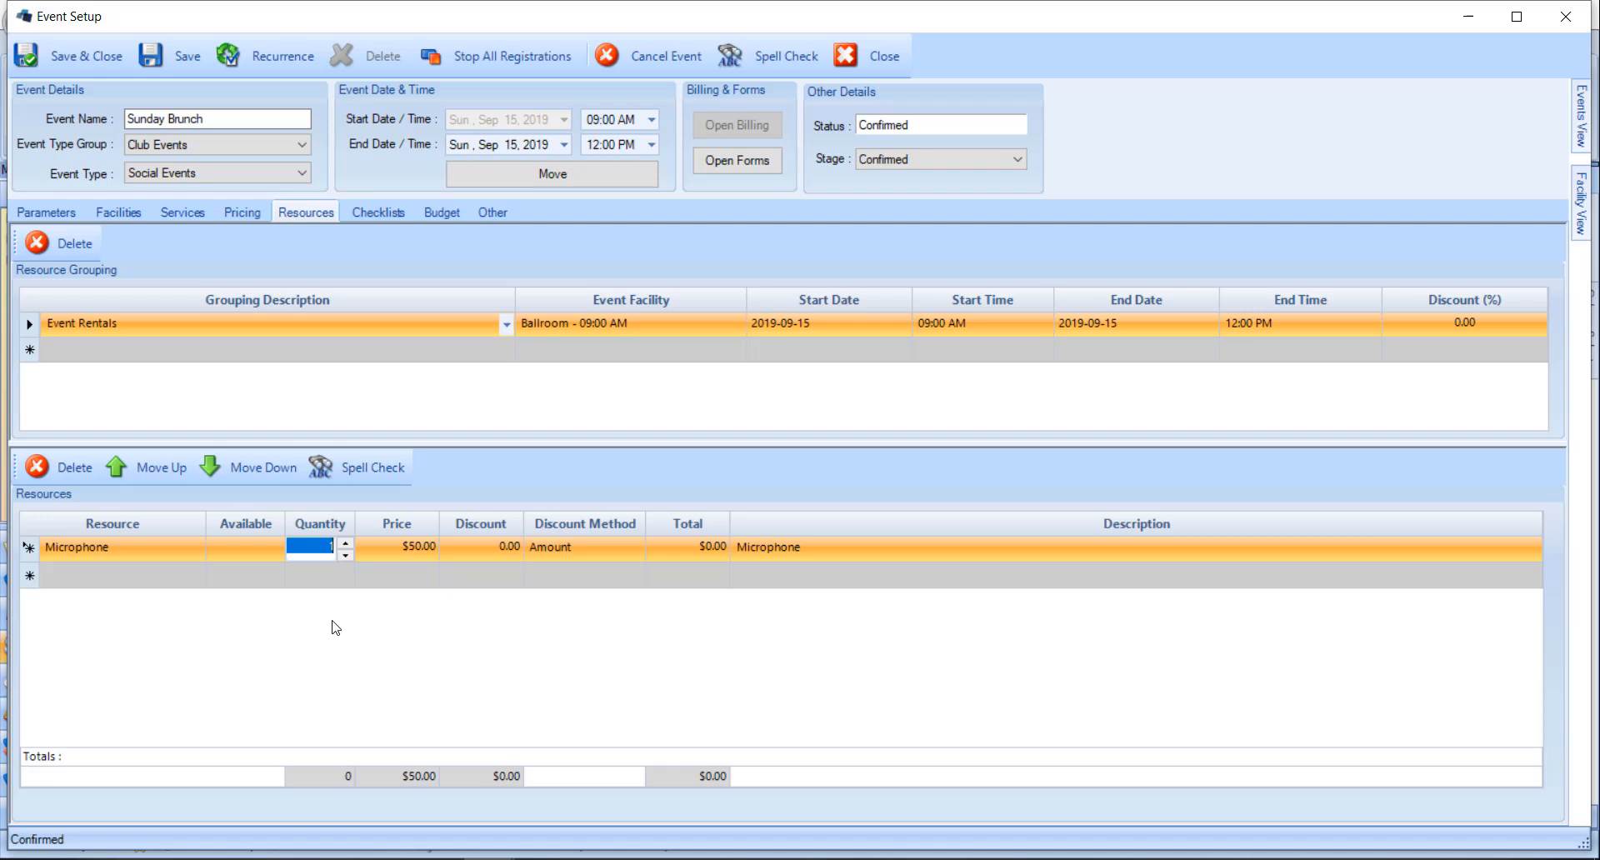
click(406, 550)
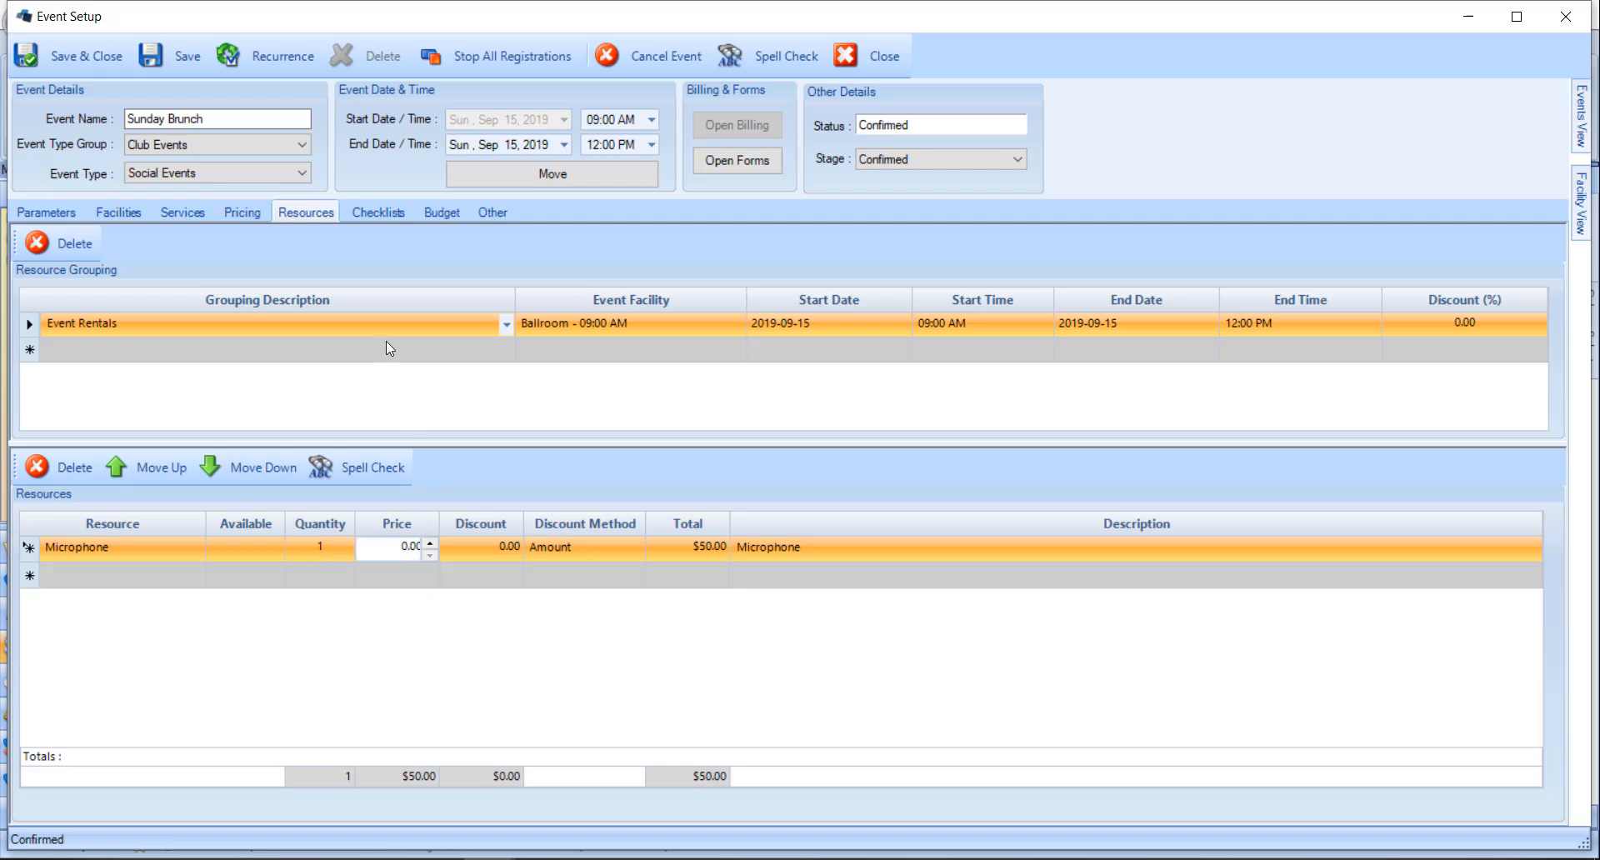
Review the event's checklists and its budget categories
click(385, 212)
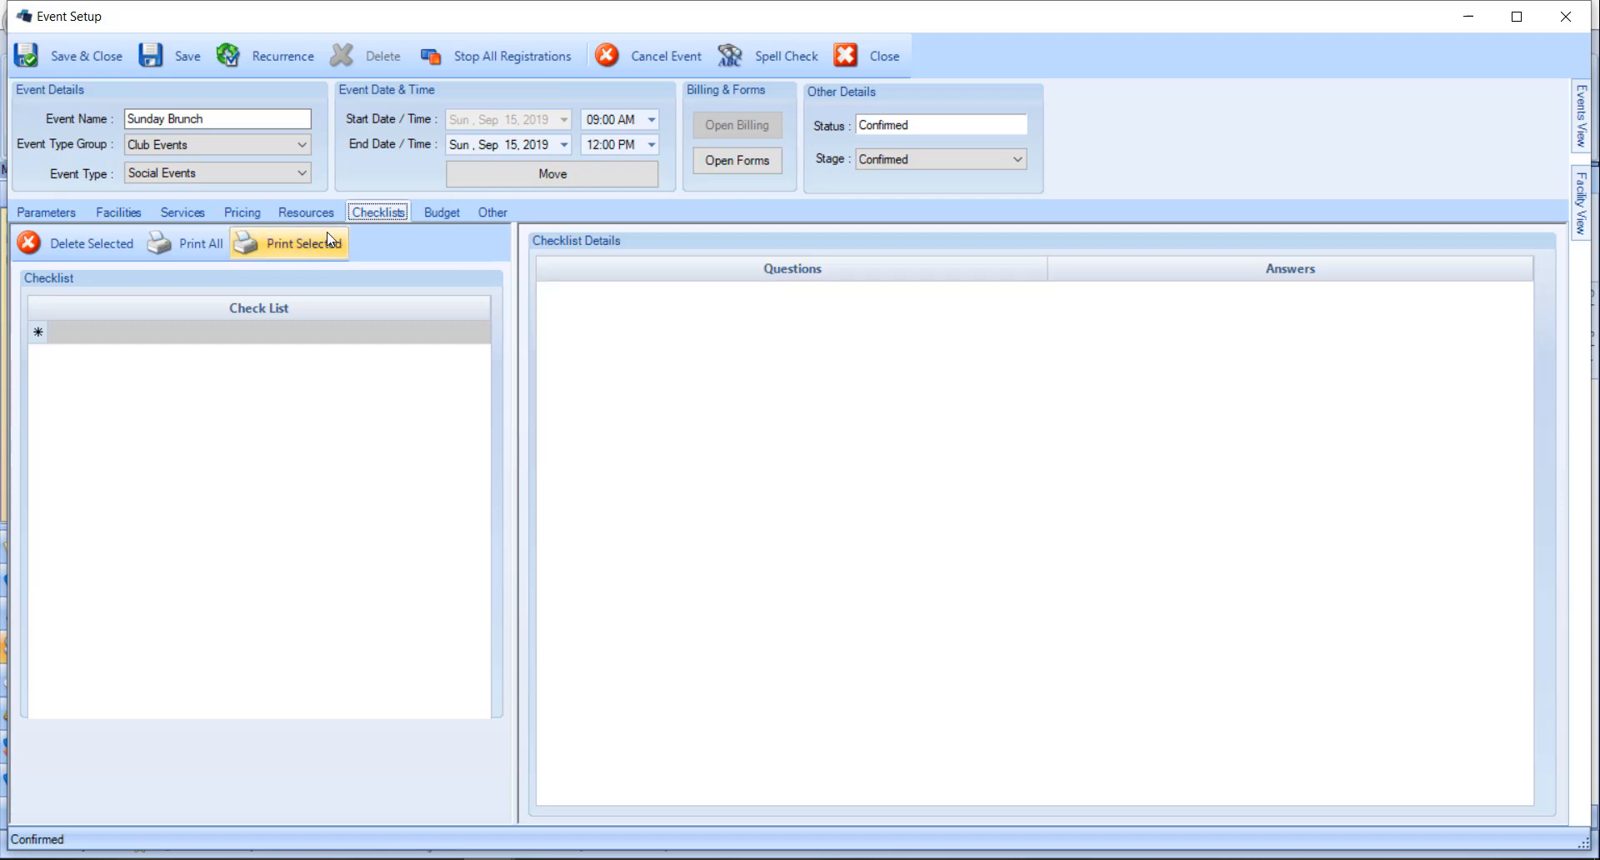
click(418, 212)
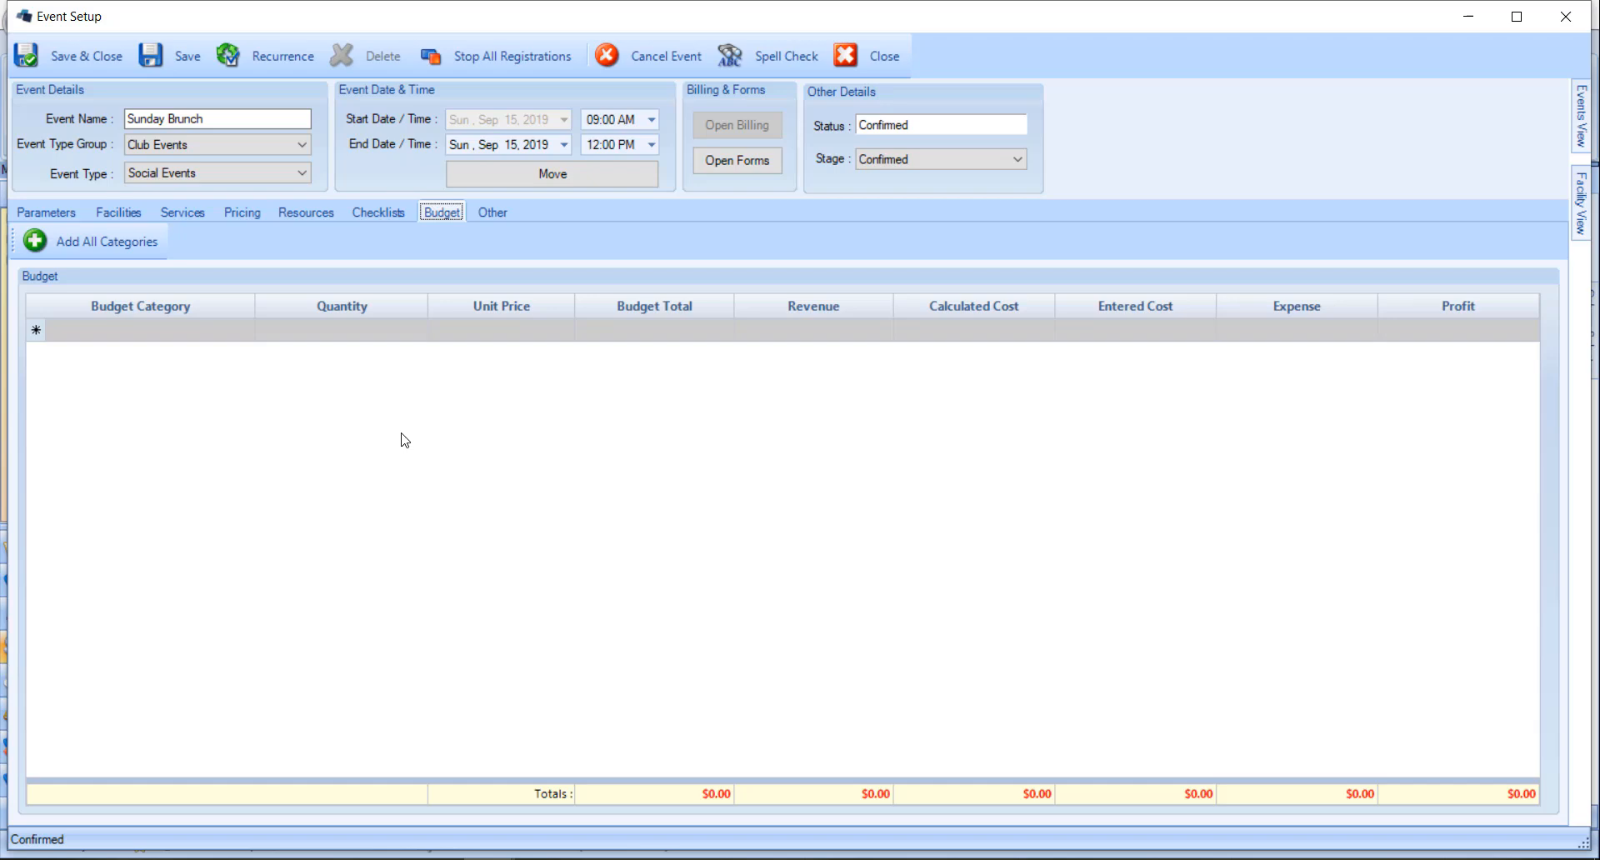
Review the budget categories that can be assigned to the event
click(246, 333)
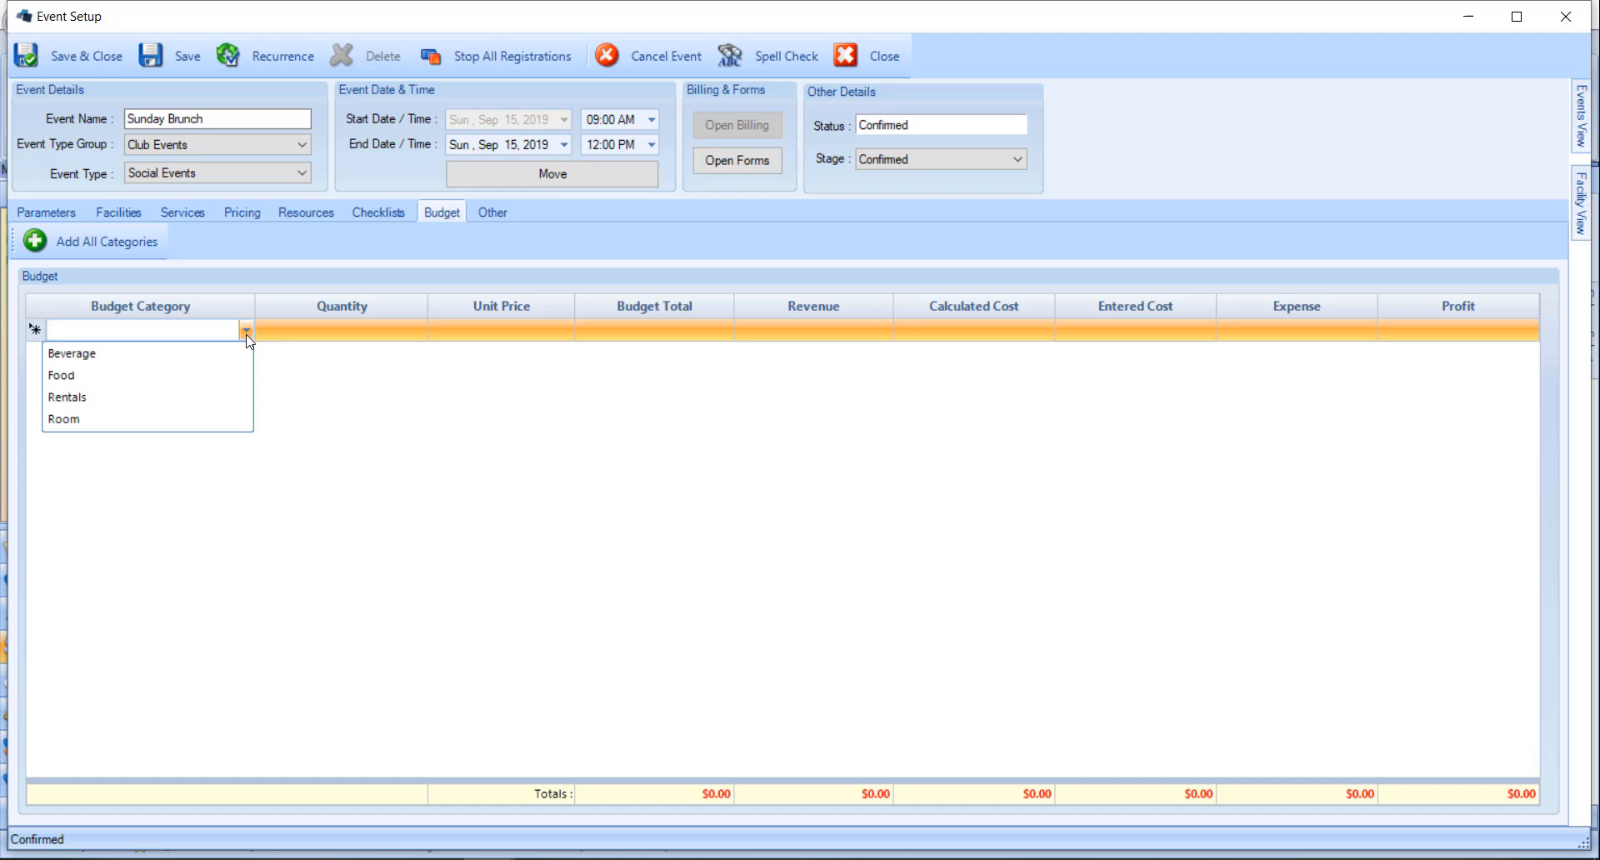
click(277, 357)
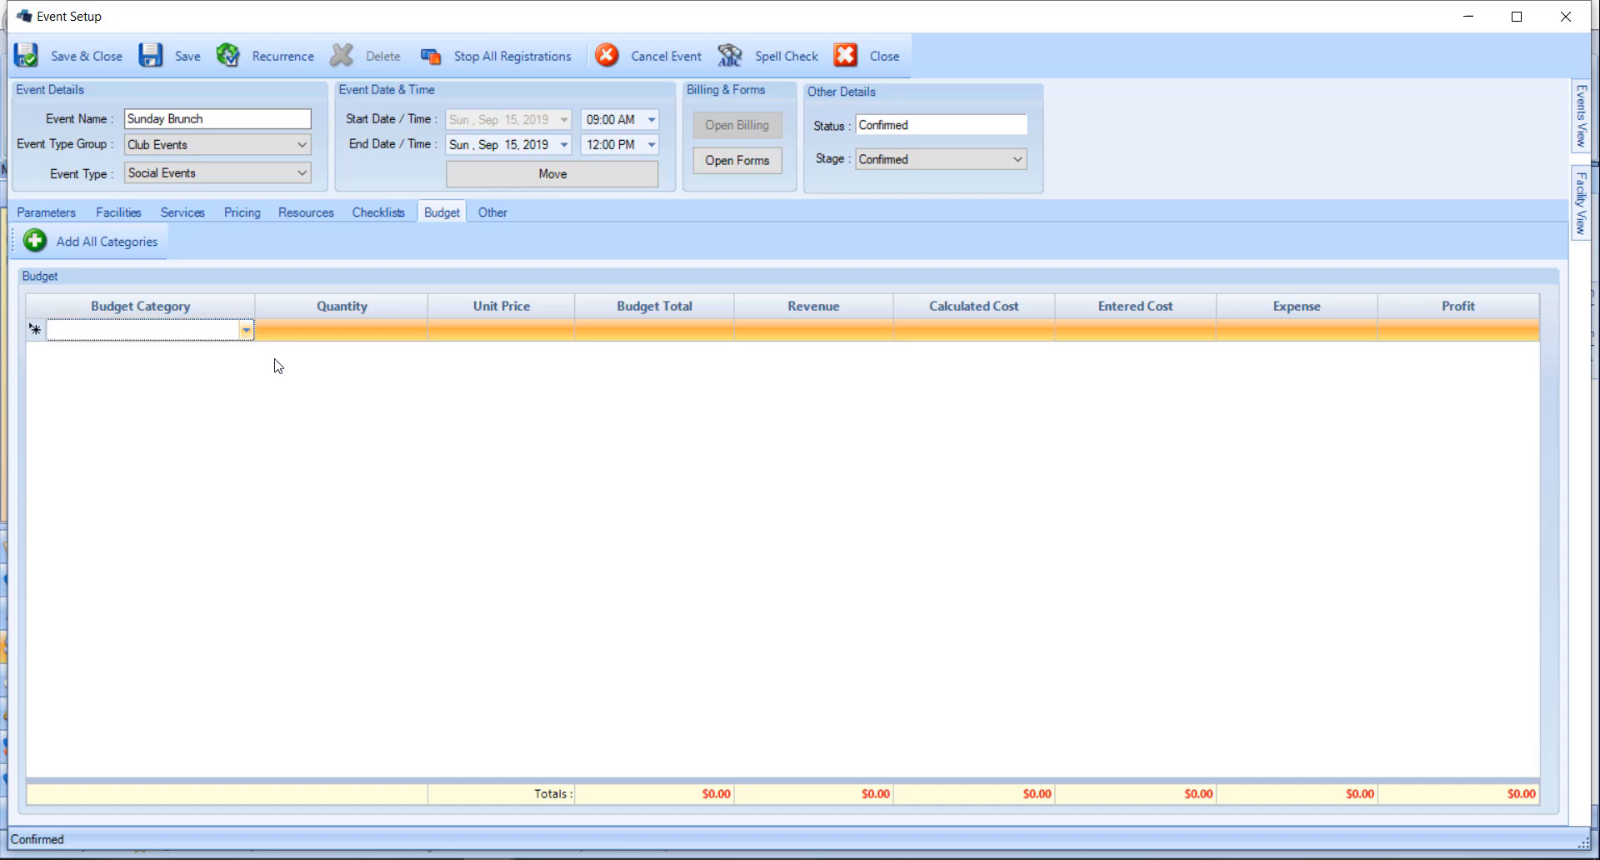
Review the event's assigned employees and its booking tasks among the miscellaneous details
click(482, 218)
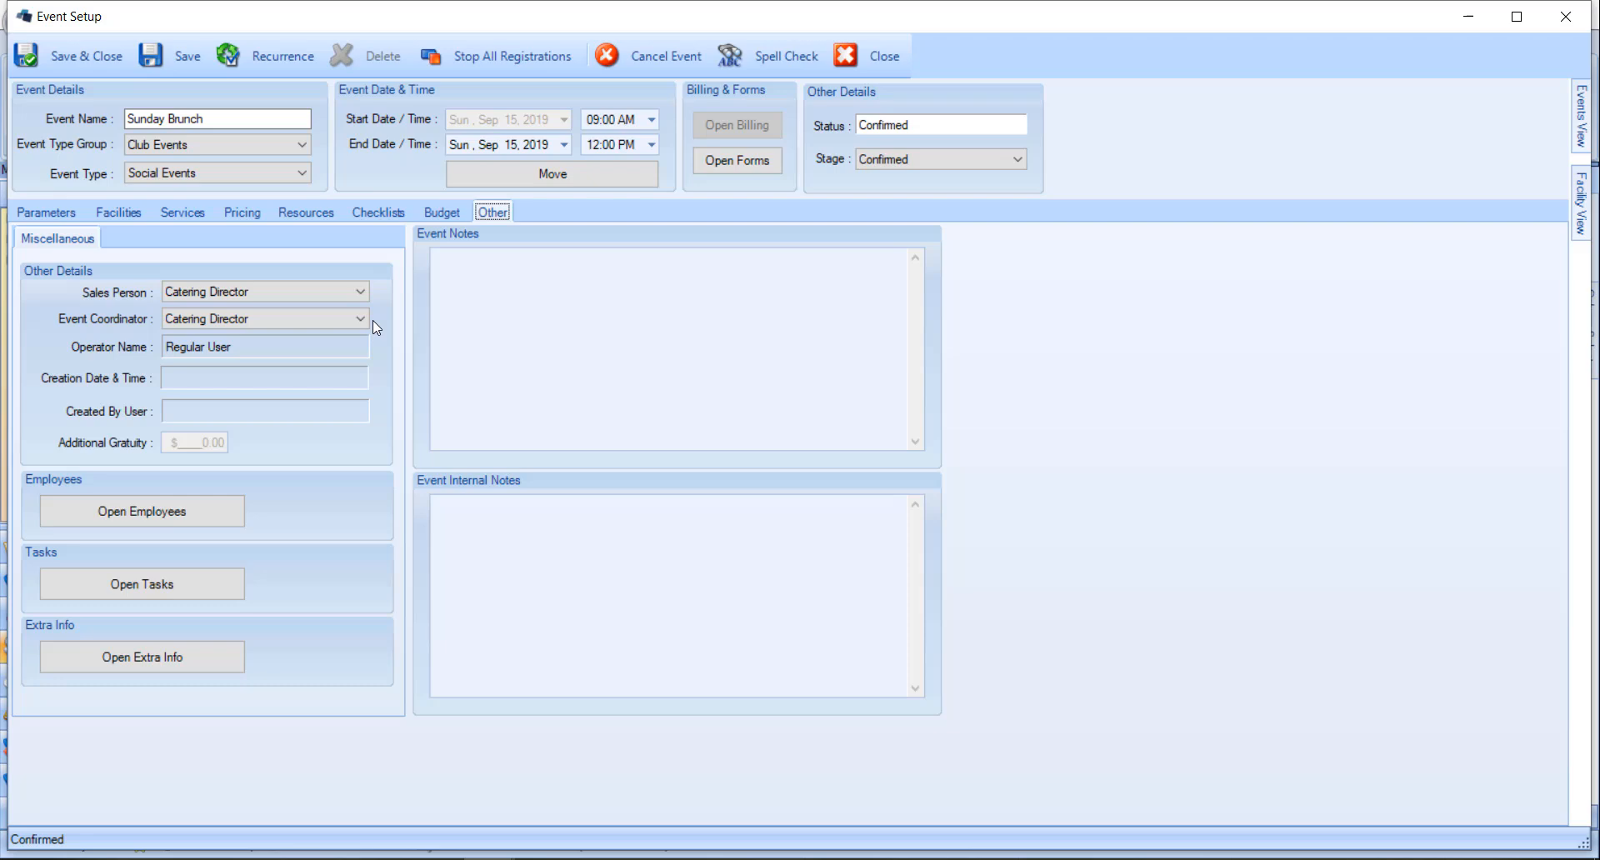
click(198, 516)
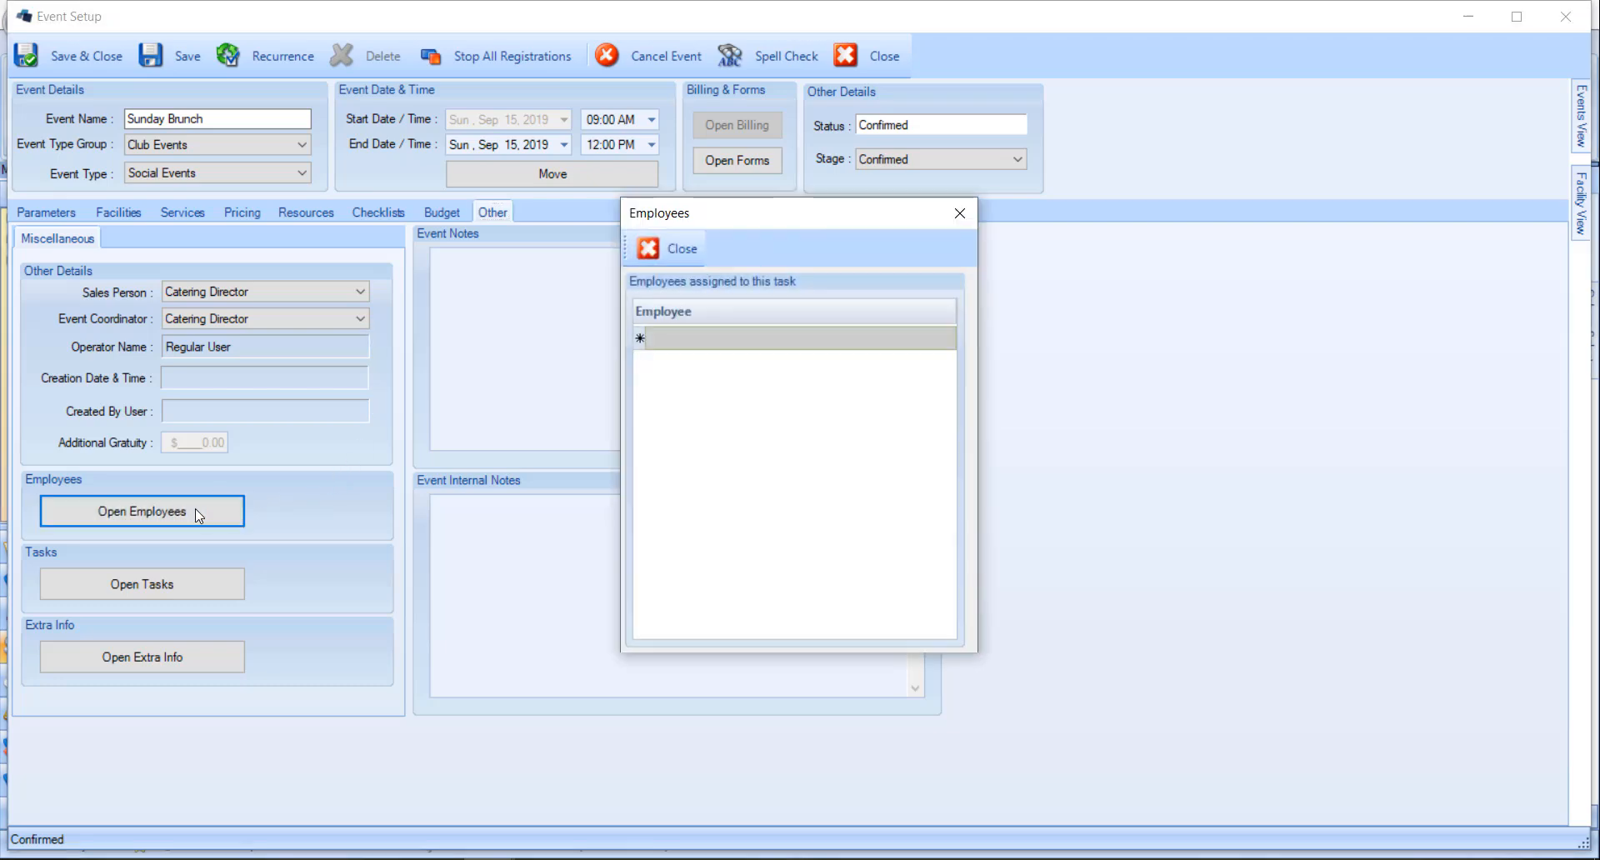
click(955, 212)
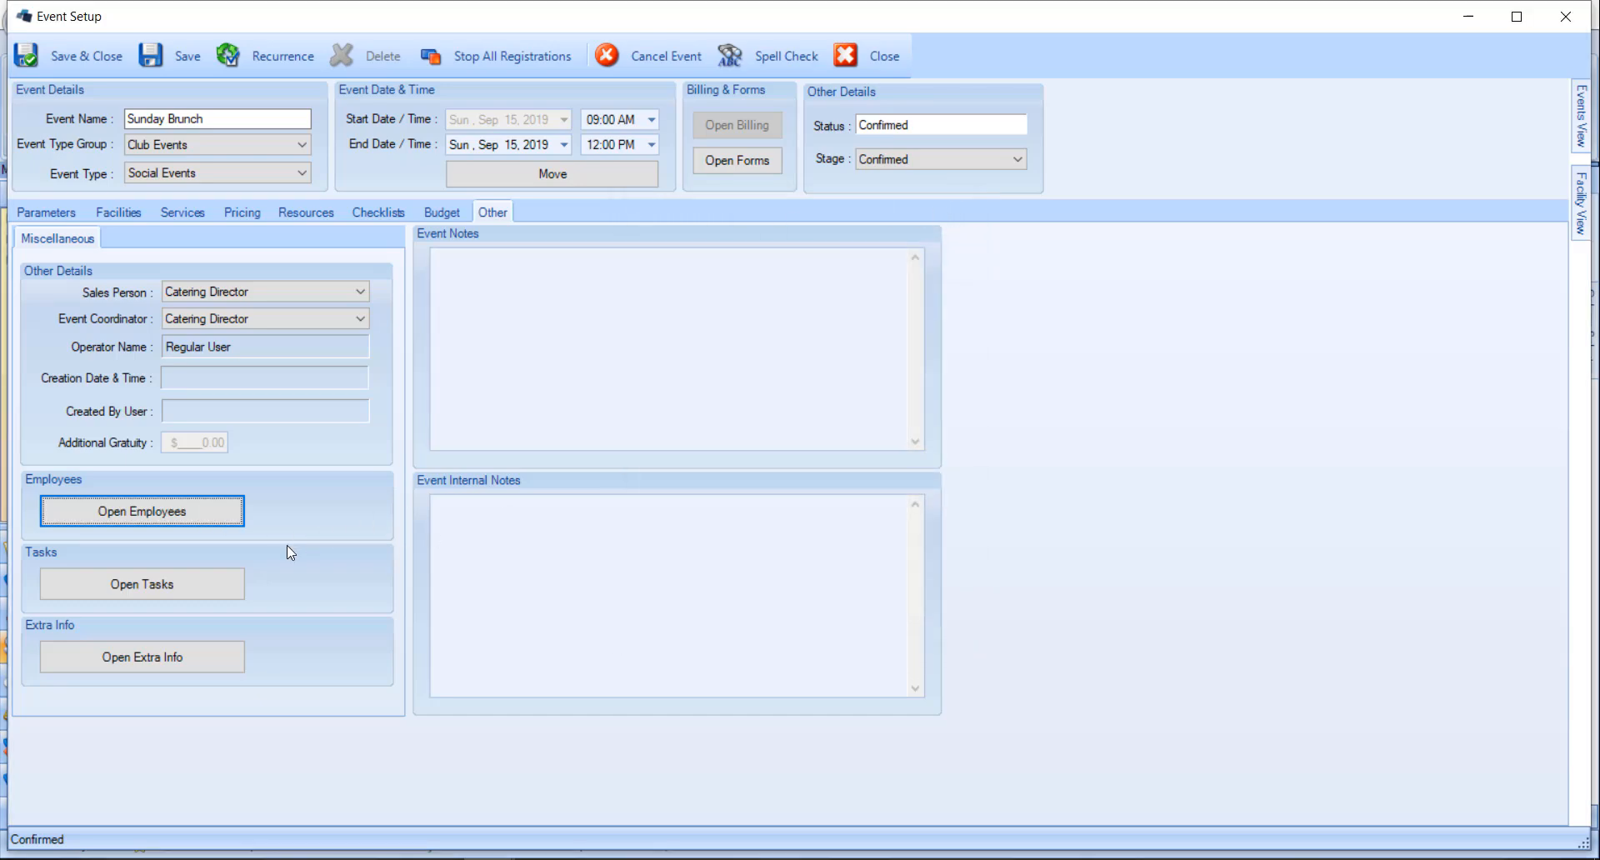
click(211, 583)
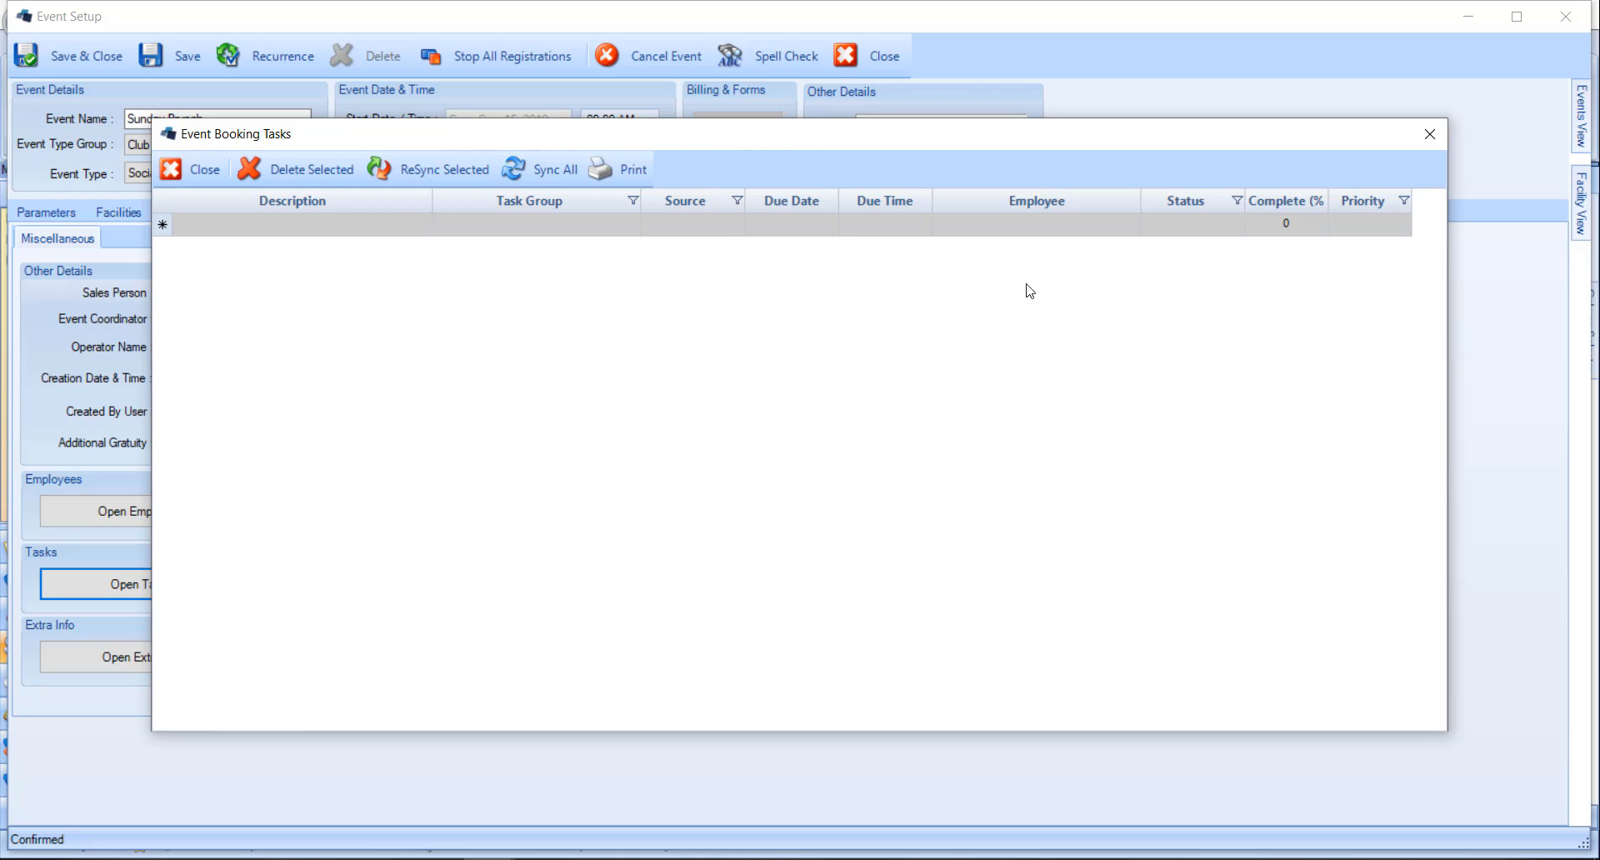
click(1430, 134)
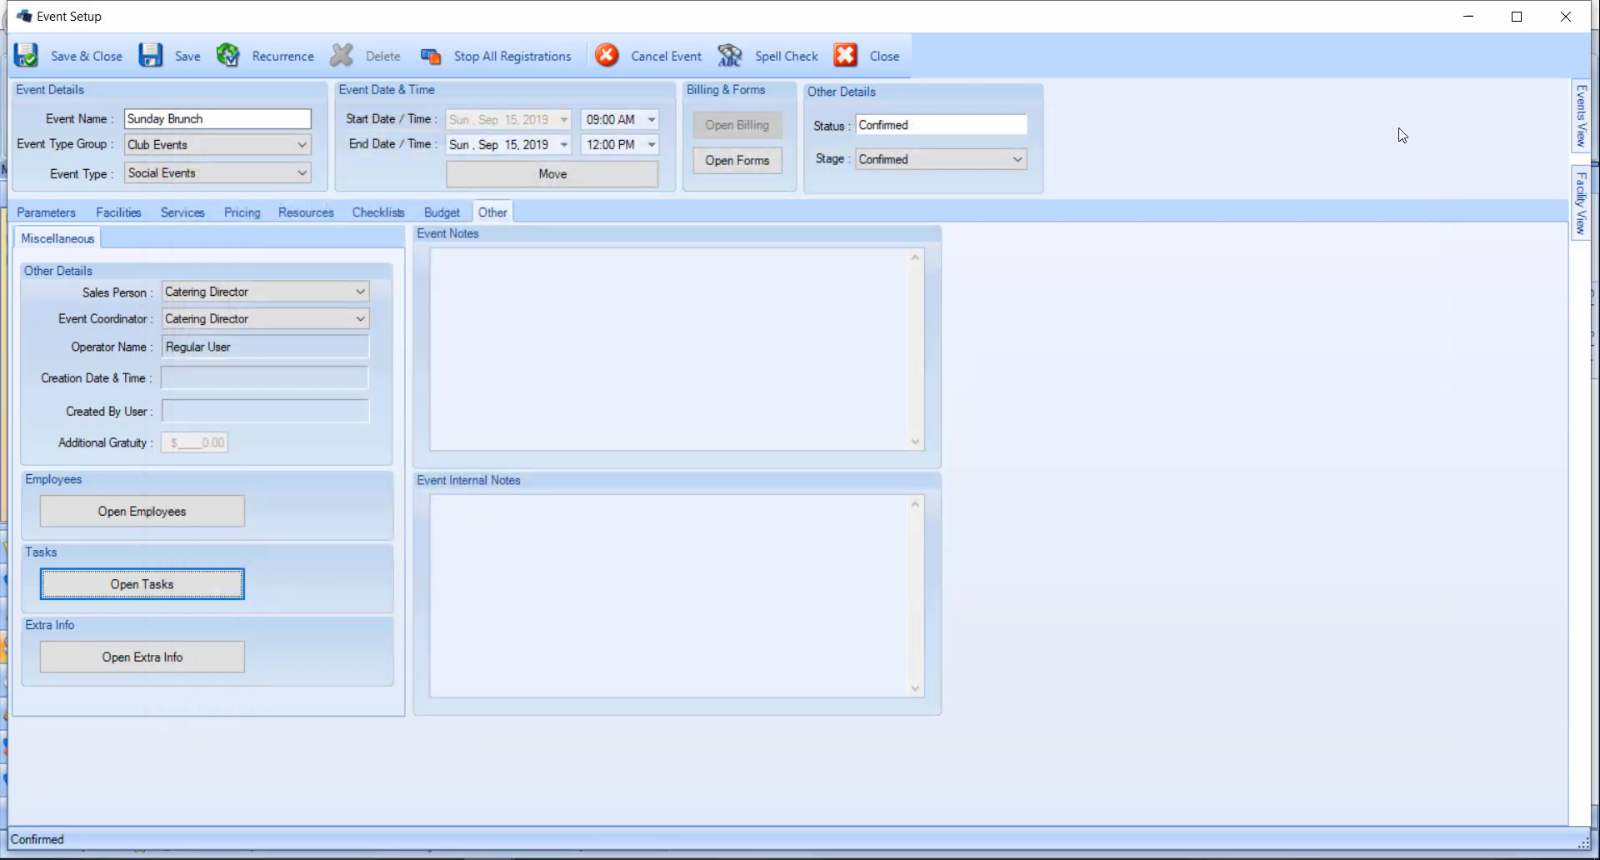
Review the event's extra info and the field types available for registrant extra info
click(232, 661)
drag(397, 70, 551, 188)
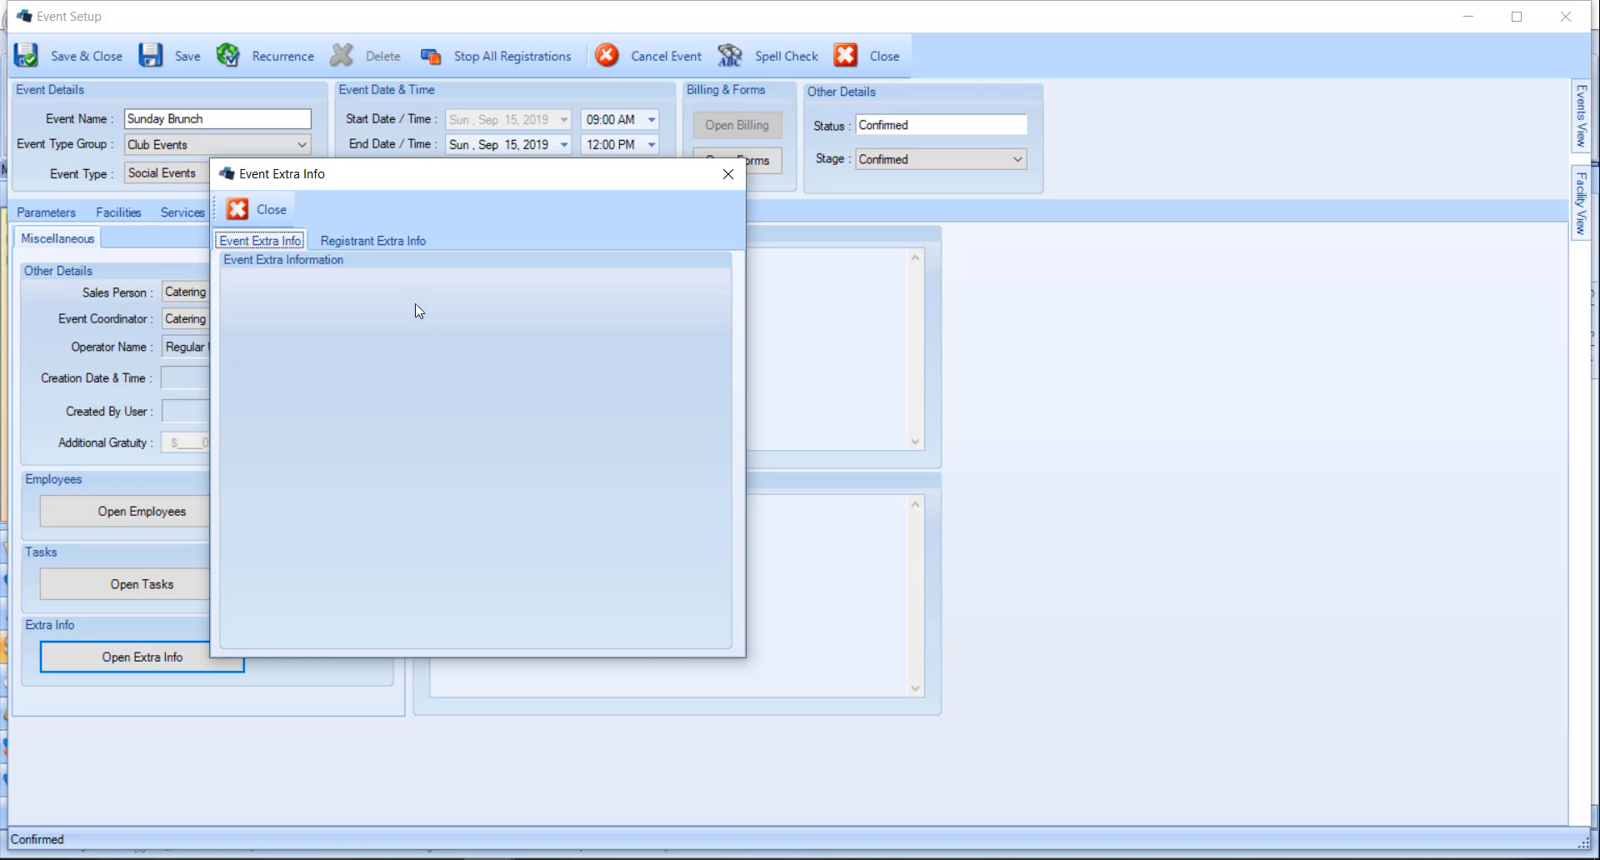
click(399, 247)
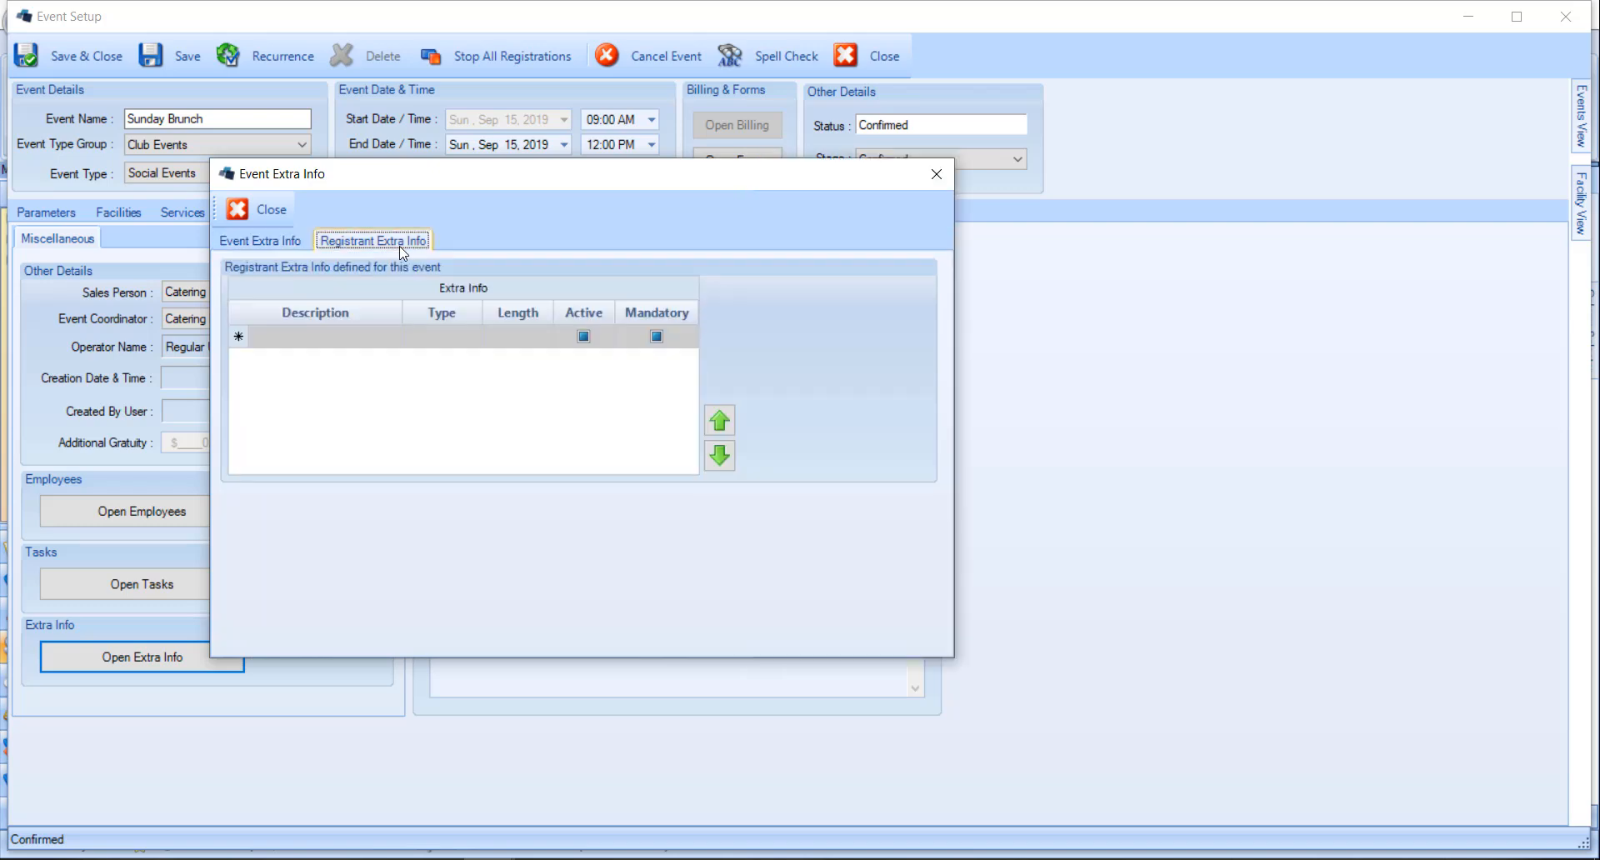
click(474, 337)
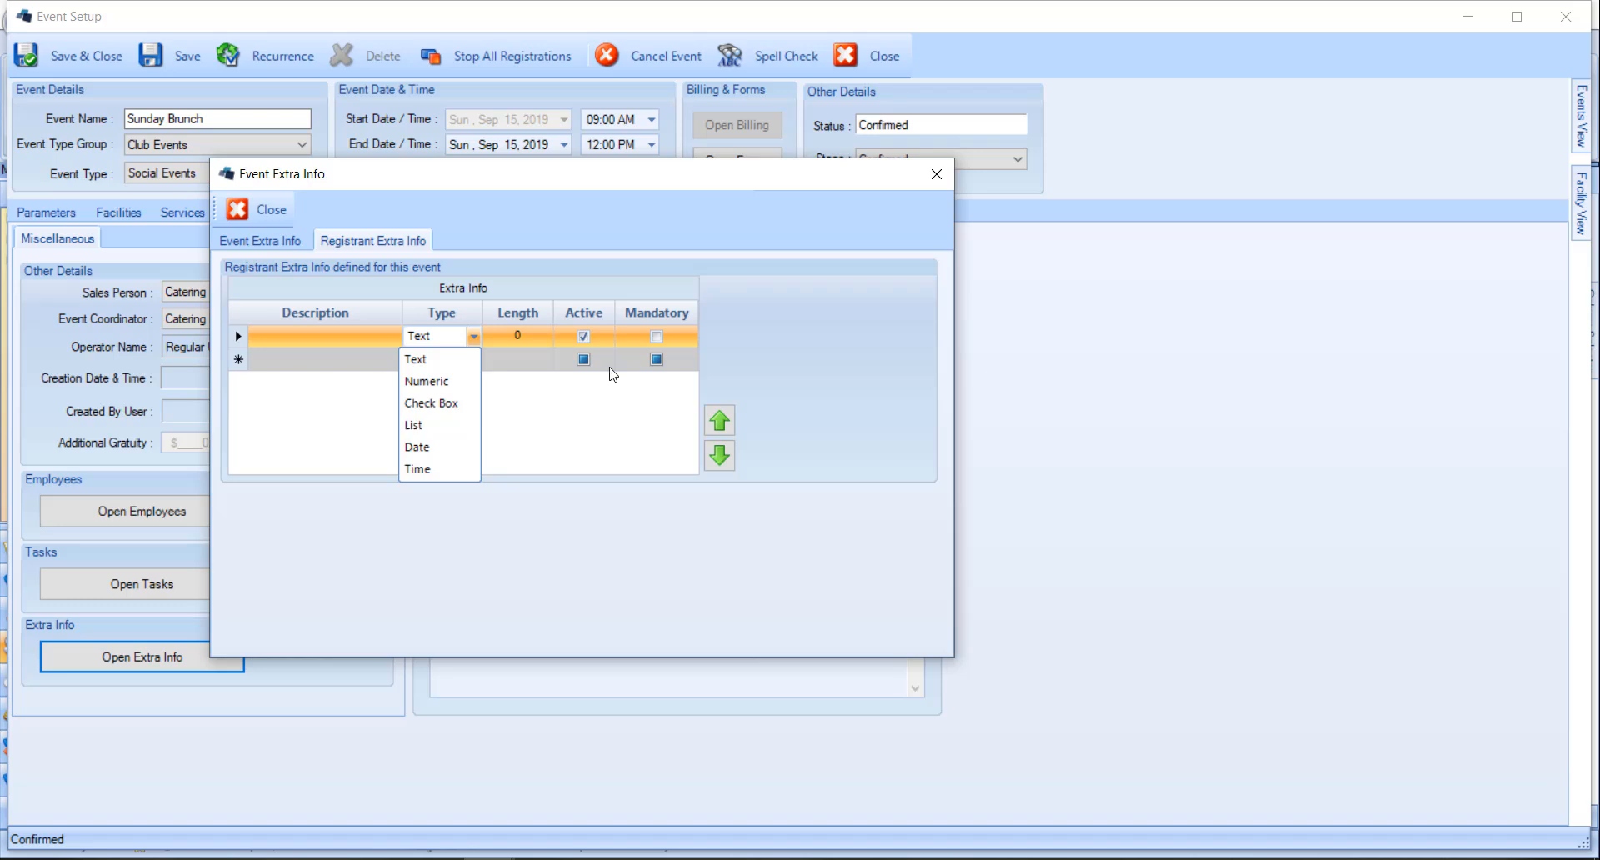
click(937, 174)
click(937, 173)
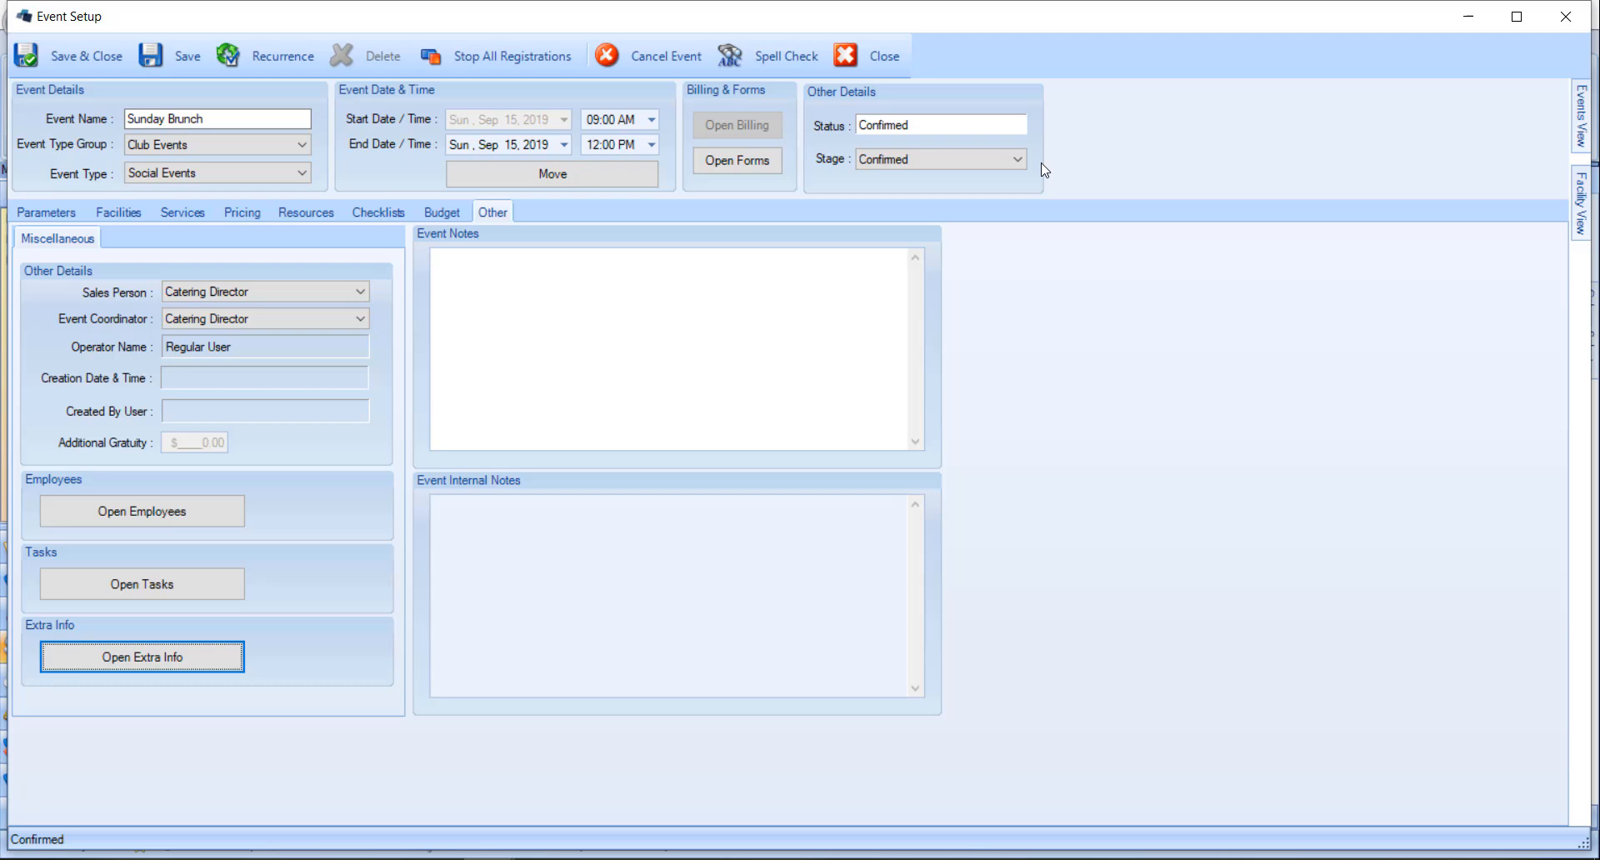
Save and close the event, and reopen the September 15, 2019 Sunday Brunch setup through its registrant details
click(83, 56)
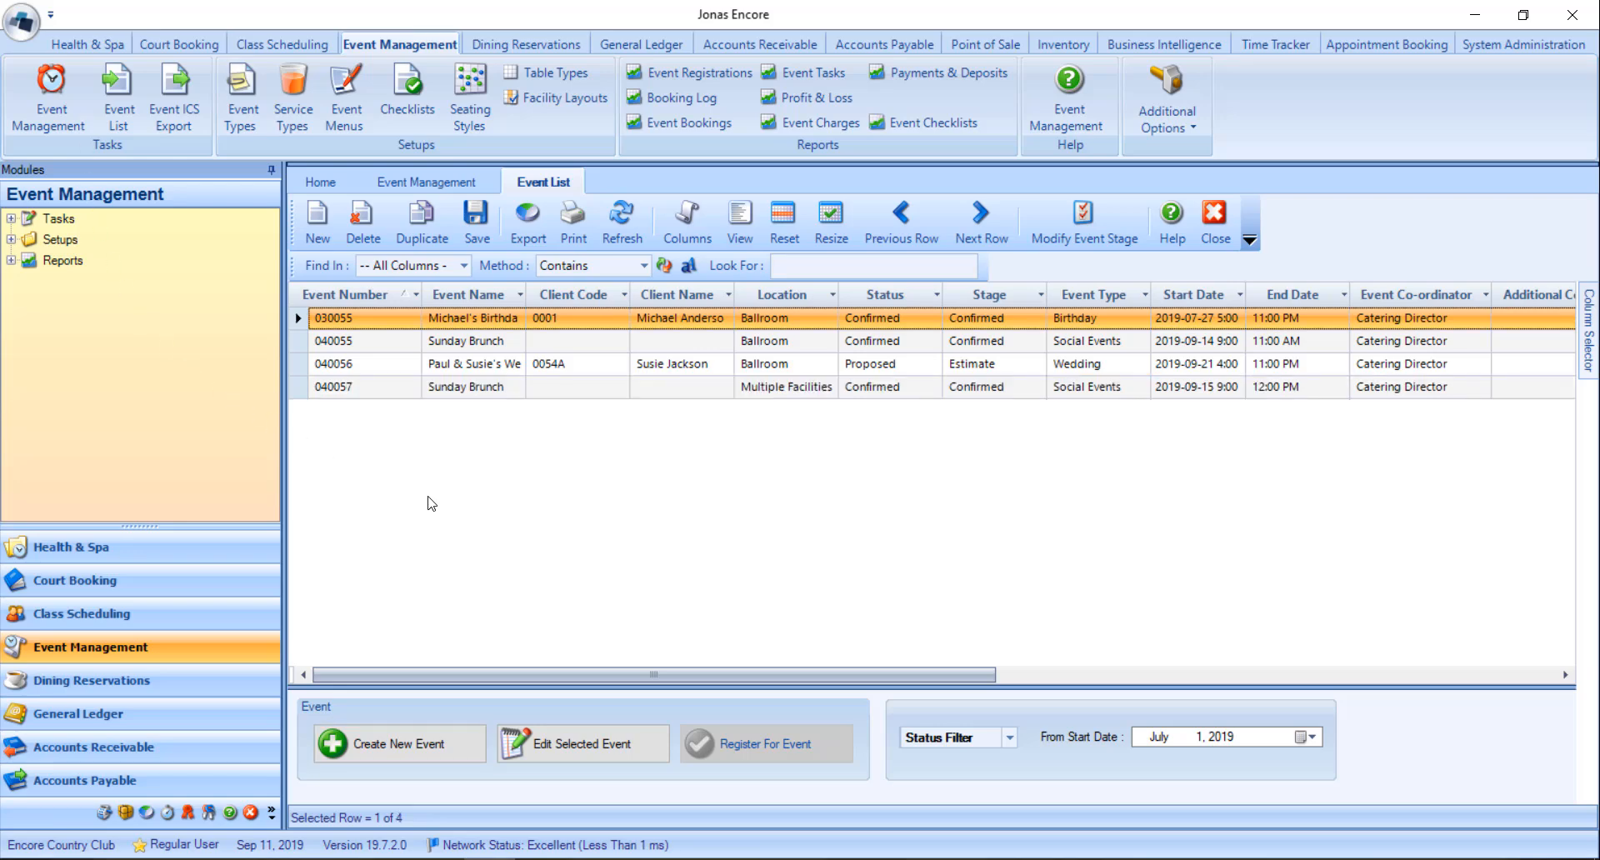
click(476, 393)
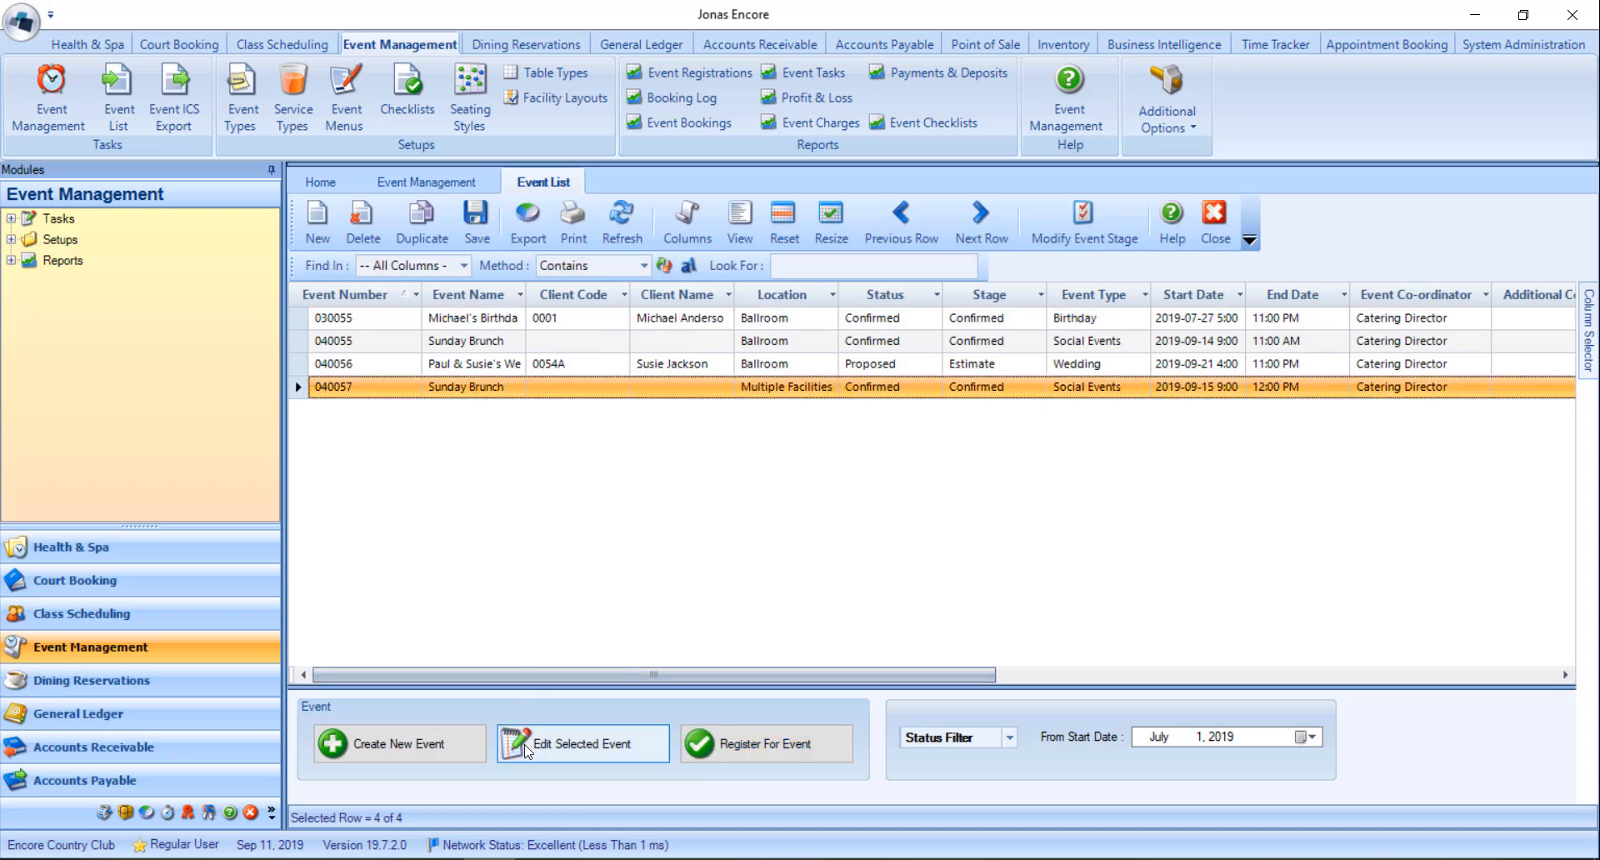
double_click(517, 393)
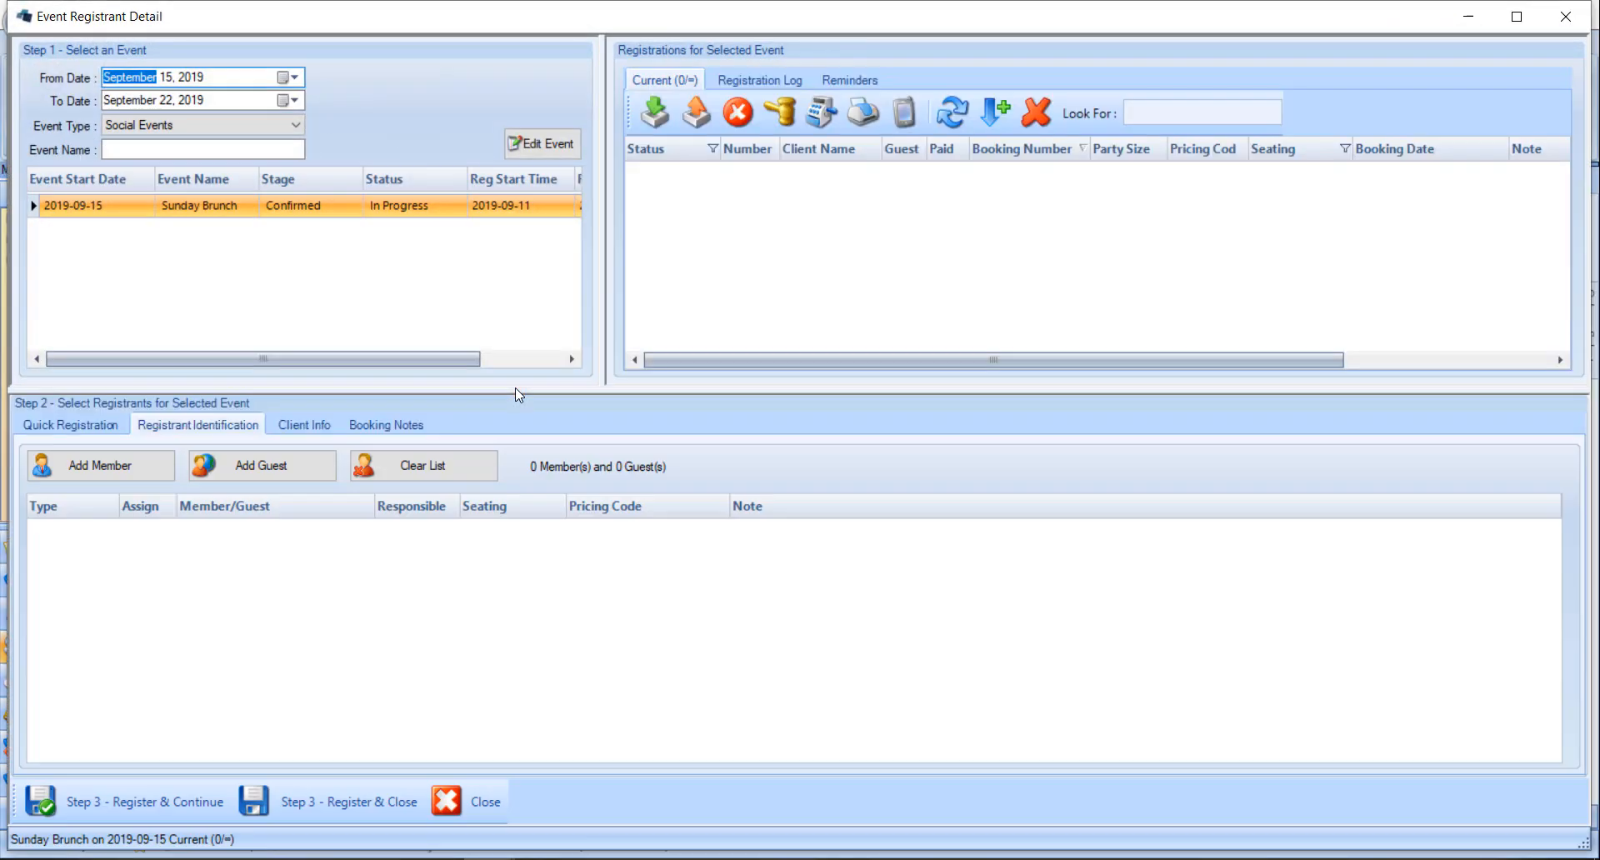
click(564, 150)
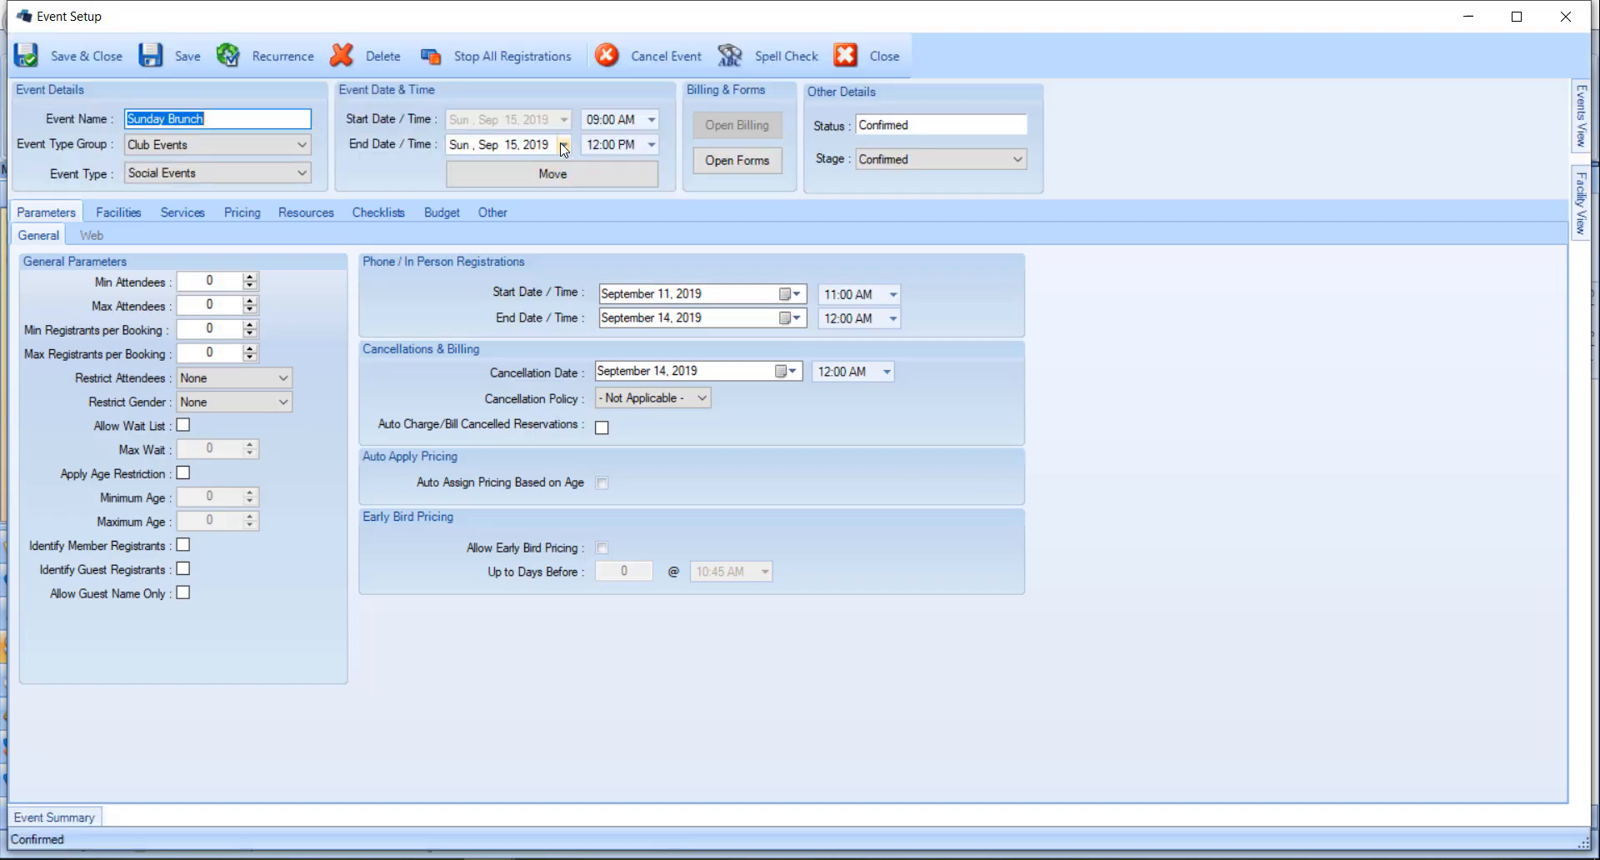